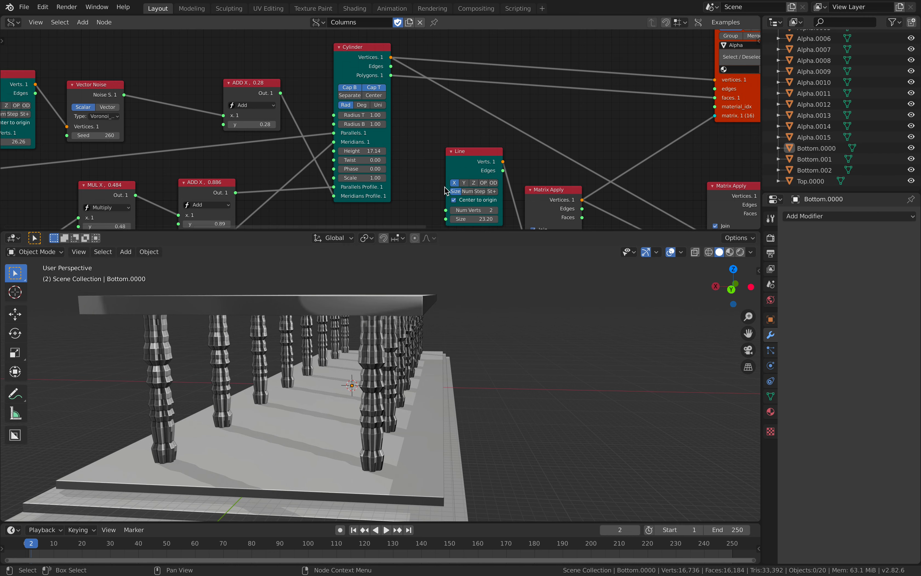
Step: Examine the Columns node tree around the Cylinder node and view the colonnade from the front and side
scroll(490, 133, "down", 3)
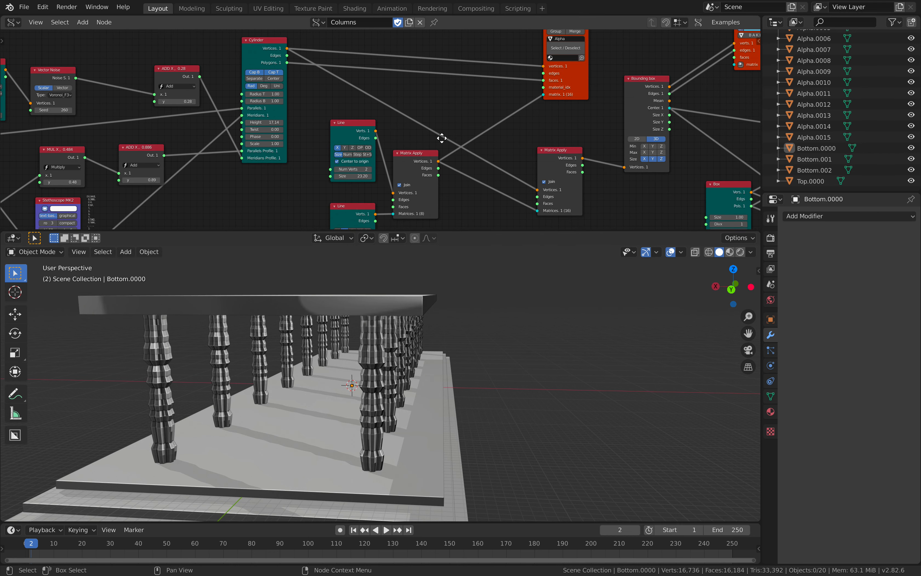
middle_click_drag(462, 127, 409, 125)
mouse_move(207, 96)
middle_mouse_down()
mouse_move(428, 89)
mouse_move(431, 135)
middle_mouse_up()
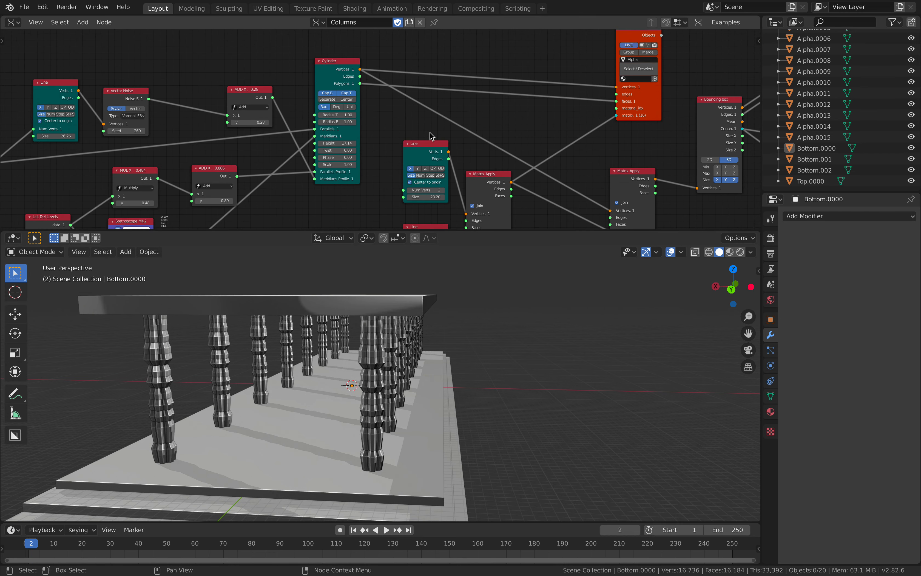
scroll(388, 108, "up", 1)
left_click(326, 61)
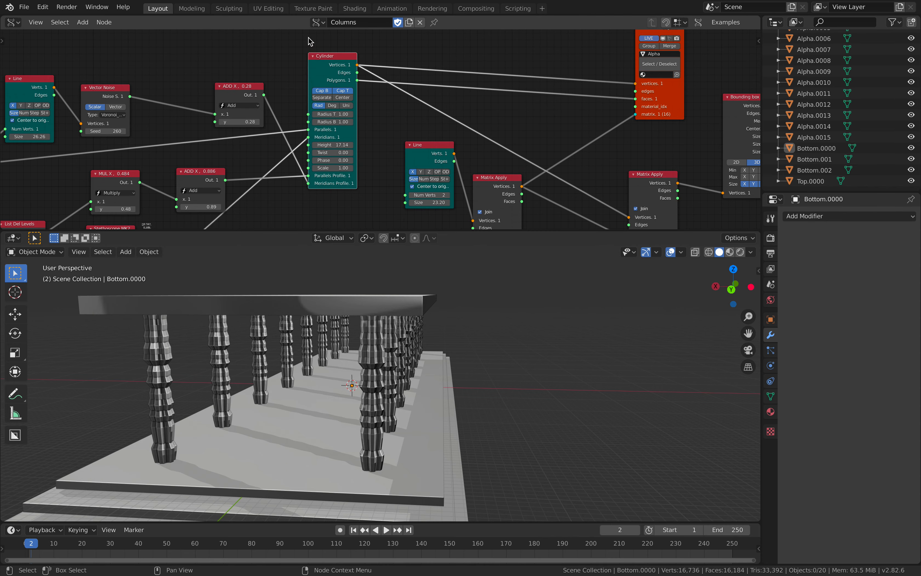
middle_click_drag(366, 354, 471, 408)
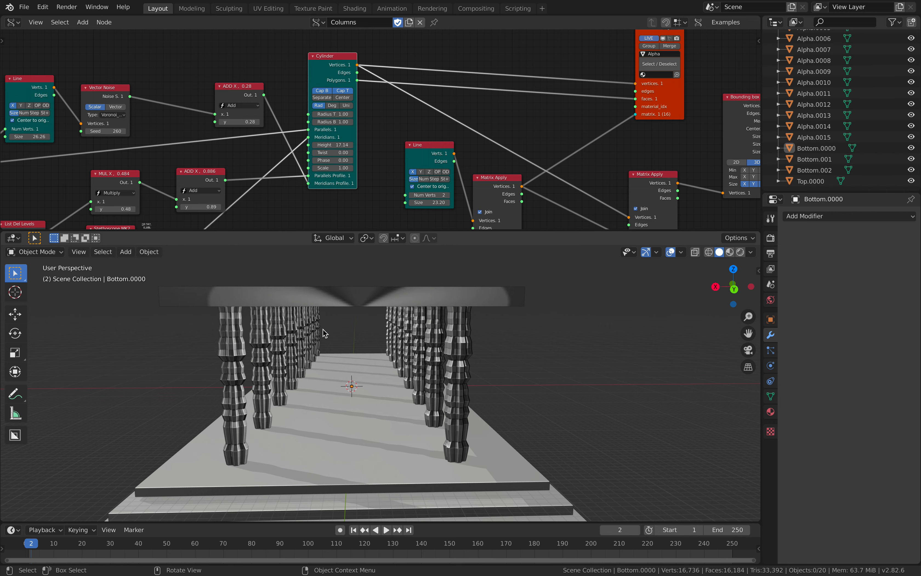
middle_click_drag(312, 377, 413, 369)
middle_click_drag(390, 117, 397, 119)
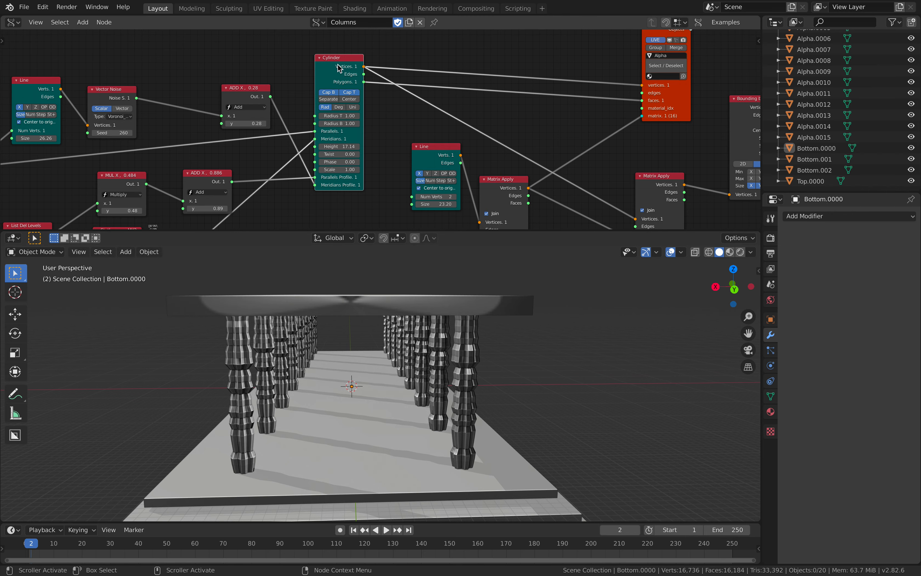
left_click_drag(332, 63, 336, 65)
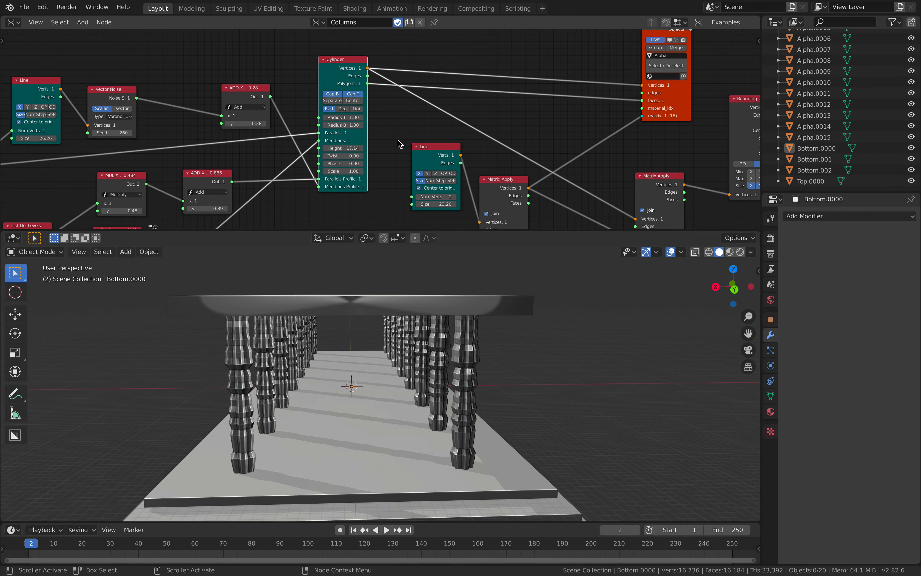
Step: Switch to the browser and look through the holy places tweet, Apple store design and Fatima city church interior image results
key("ctrl+Right")
scroll(422, 293, "down", 3)
scroll(430, 286, "up", 3)
left_click(455, 251)
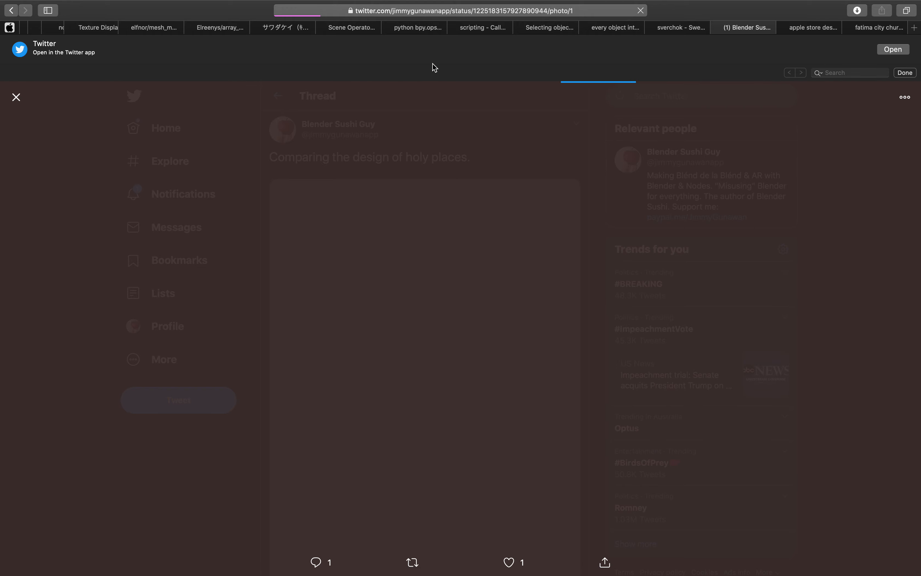
scroll(327, 125, "down", 5)
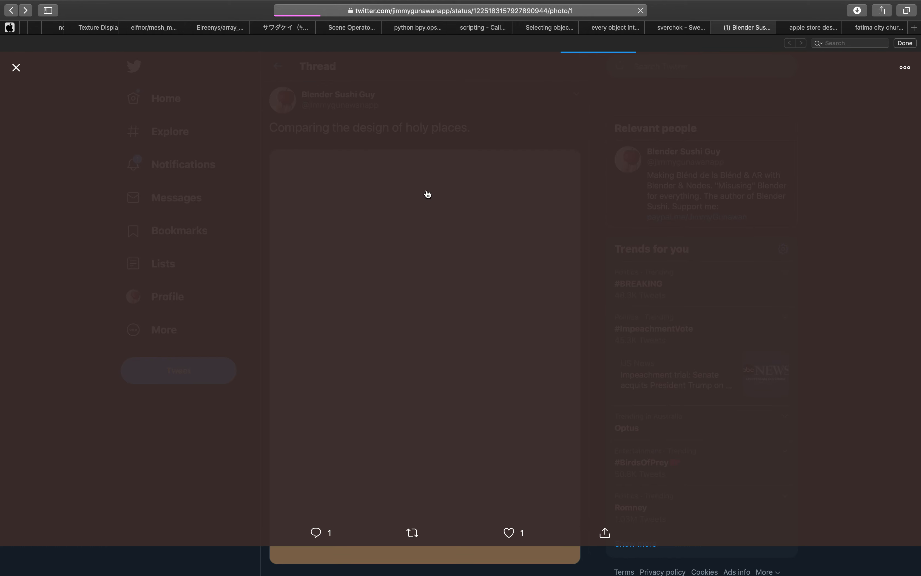
left_click(809, 29)
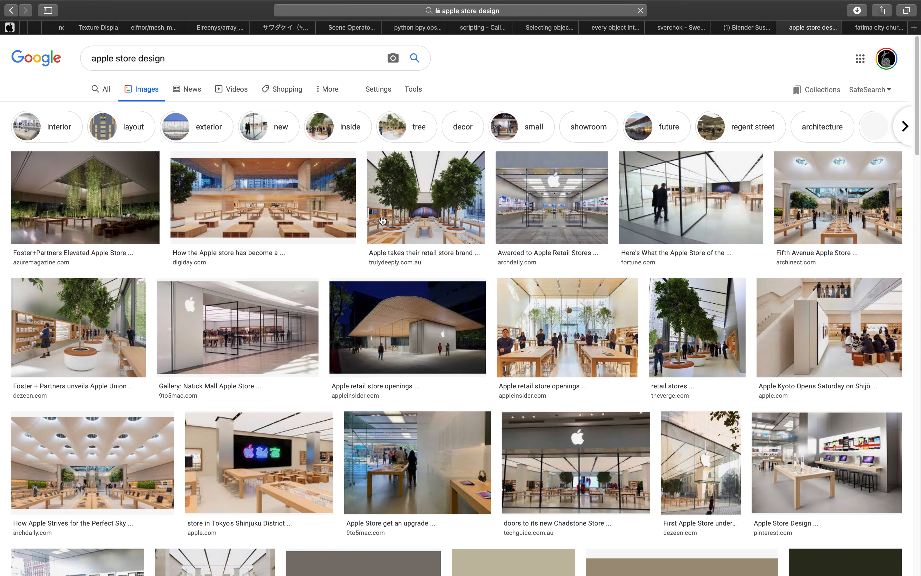
left_click(872, 28)
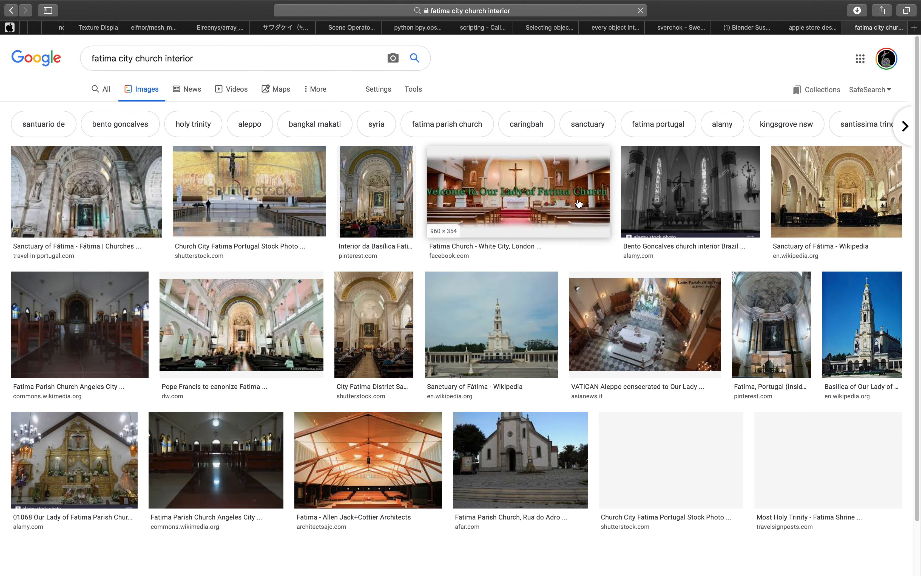
left_click(746, 28)
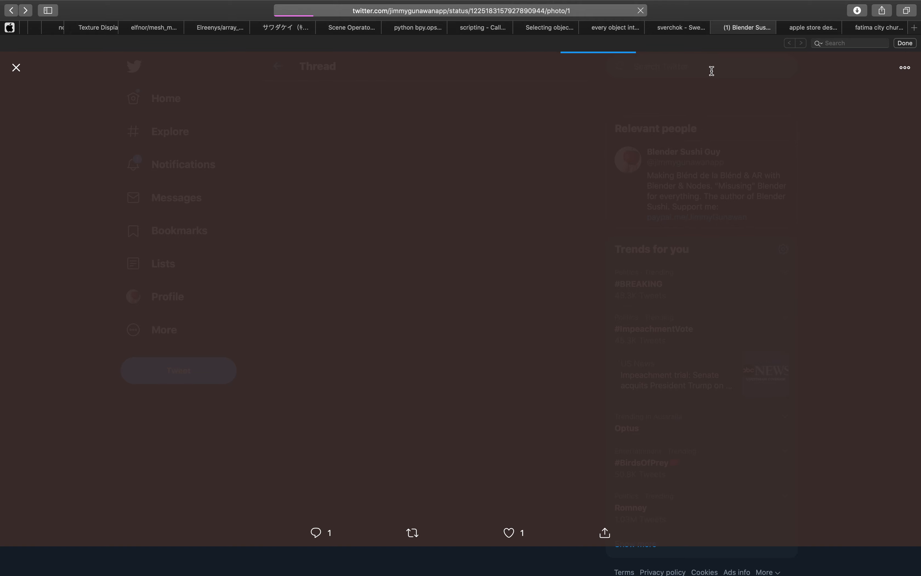
key("ctrl+Left")
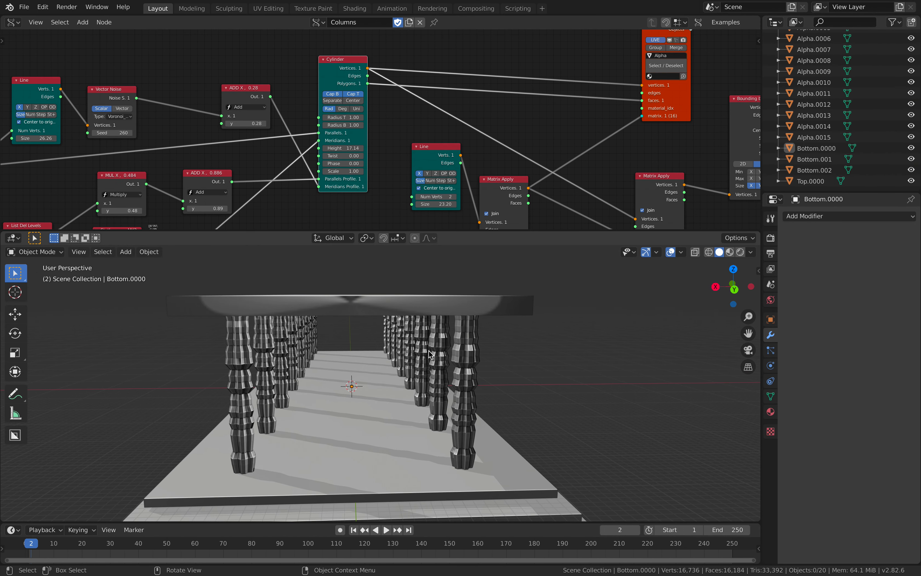
Step: Compare the Fatima church interior images with the Apple store design images in the browser, and return to Blender
key("ctrl+Right")
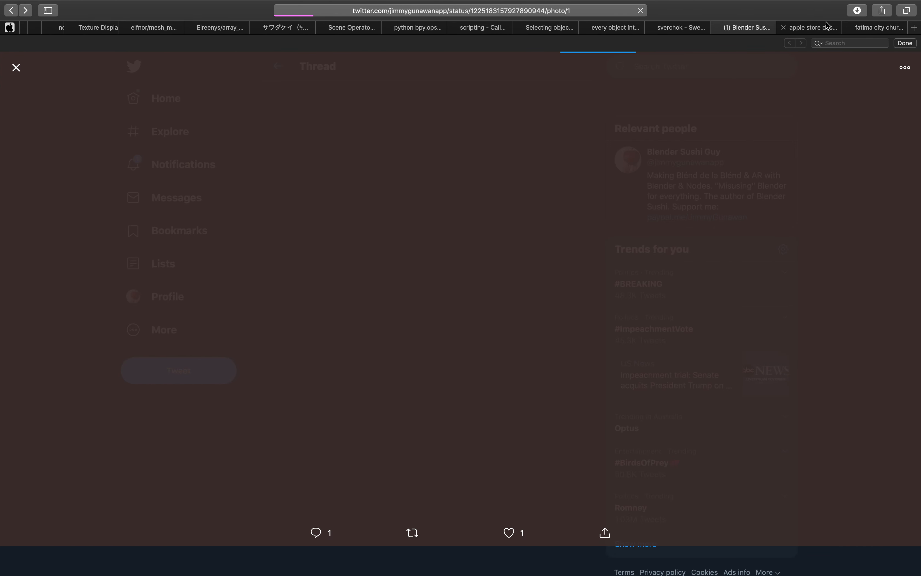
left_click(863, 28)
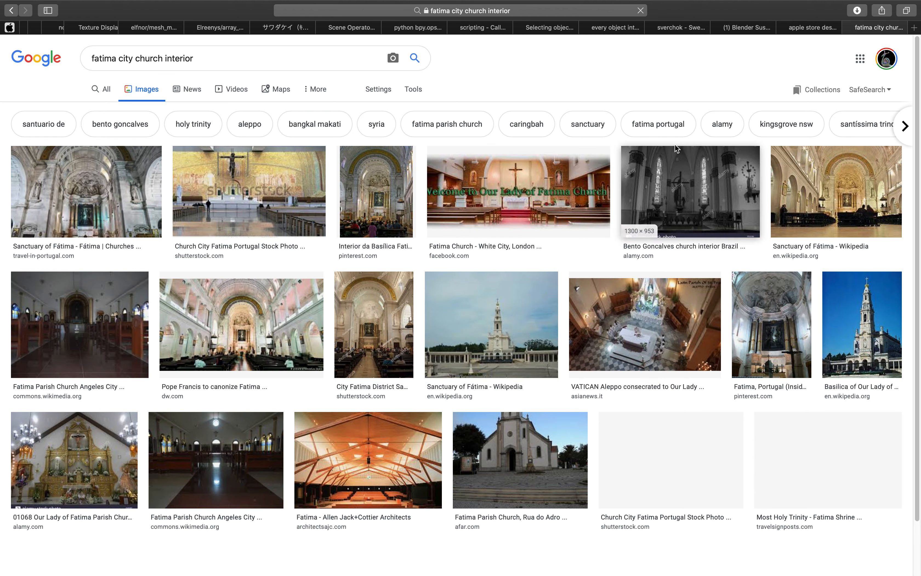
left_click(795, 31)
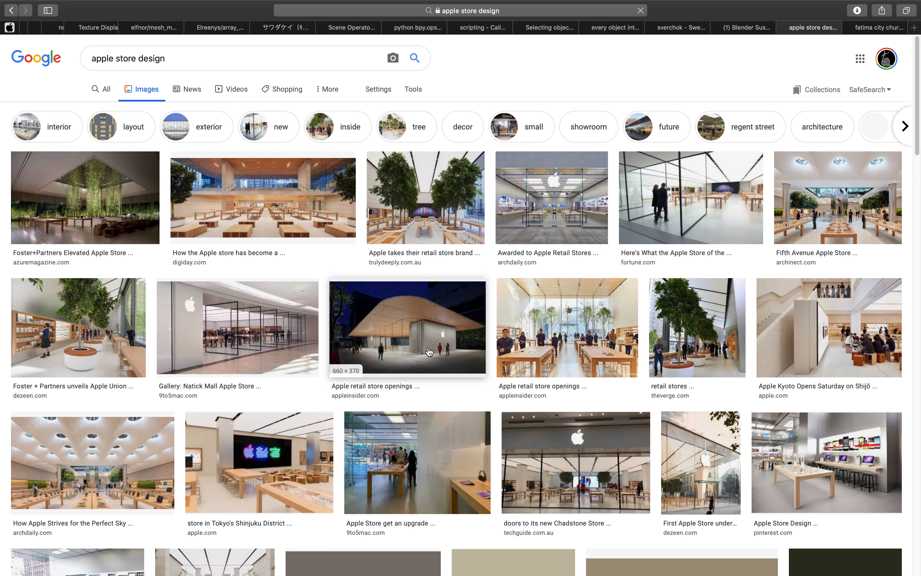
scroll(594, 274, "down", 2)
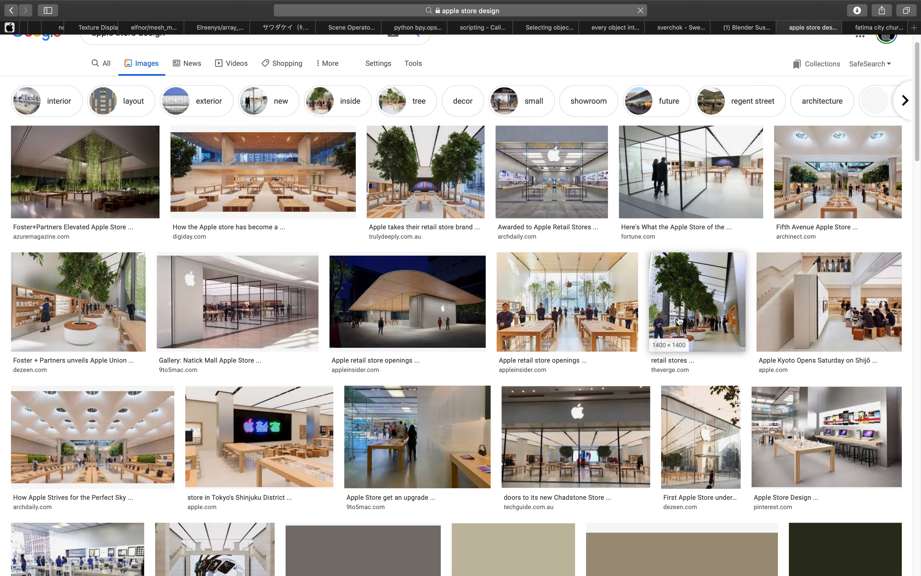
scroll(510, 342, "down", 6)
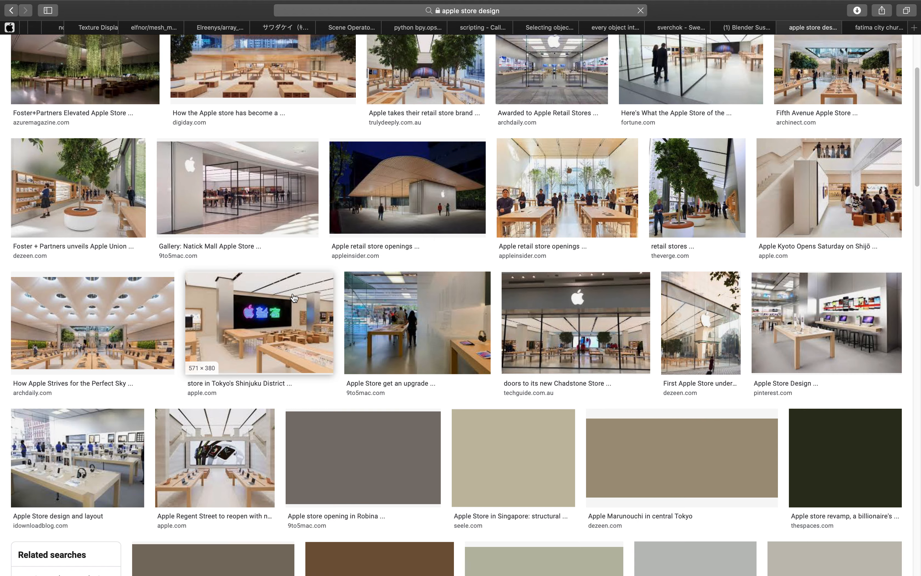
scroll(116, 304, "down", 10)
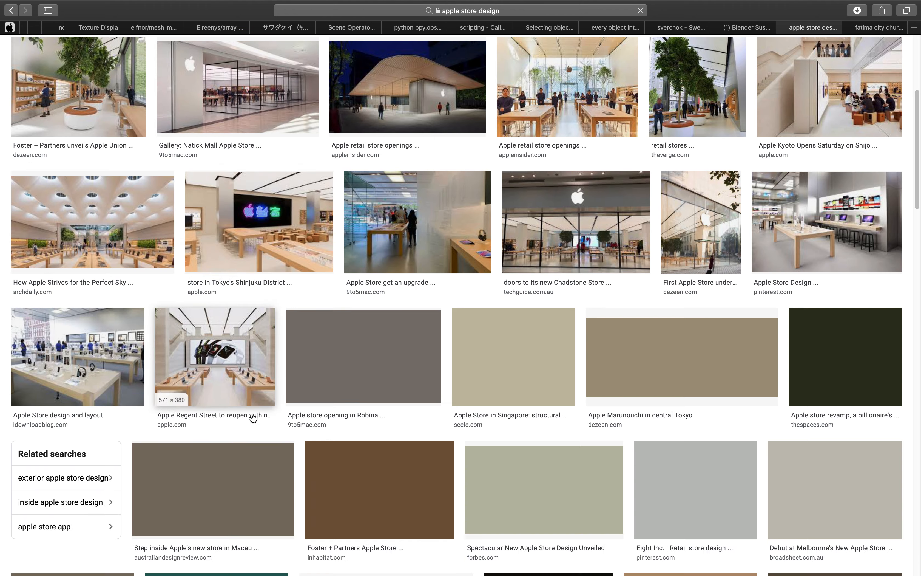
scroll(456, 324, "up", 18)
left_click(756, 30)
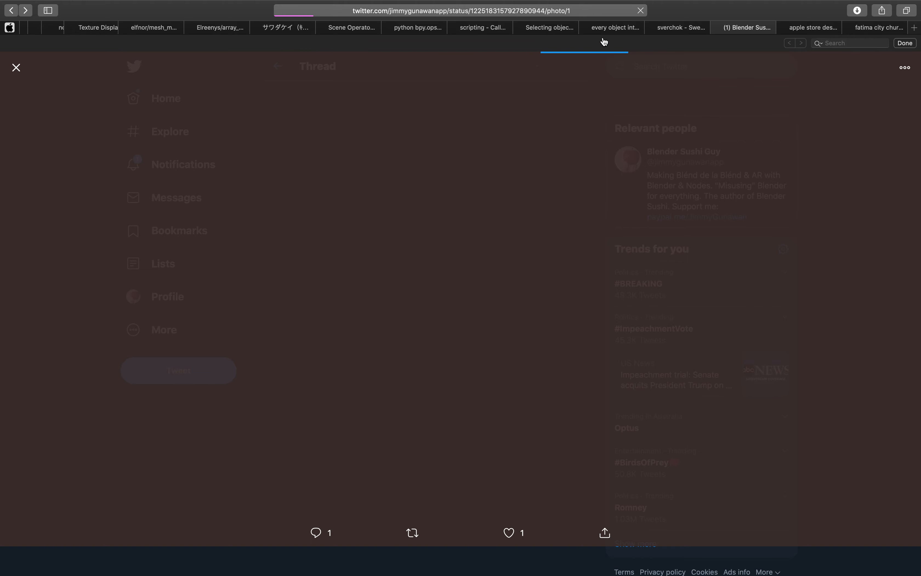
key("ctrl+Left")
Step: Examine the colonnade and follow the node tree from the Cylinder node to the Line and Matrix Apply nodes
mouse_move(489, 332)
middle_mouse_down()
mouse_move(513, 324)
mouse_move(493, 318)
middle_mouse_up()
scroll(487, 140, "down", 2)
scroll(541, 142, "right", 6)
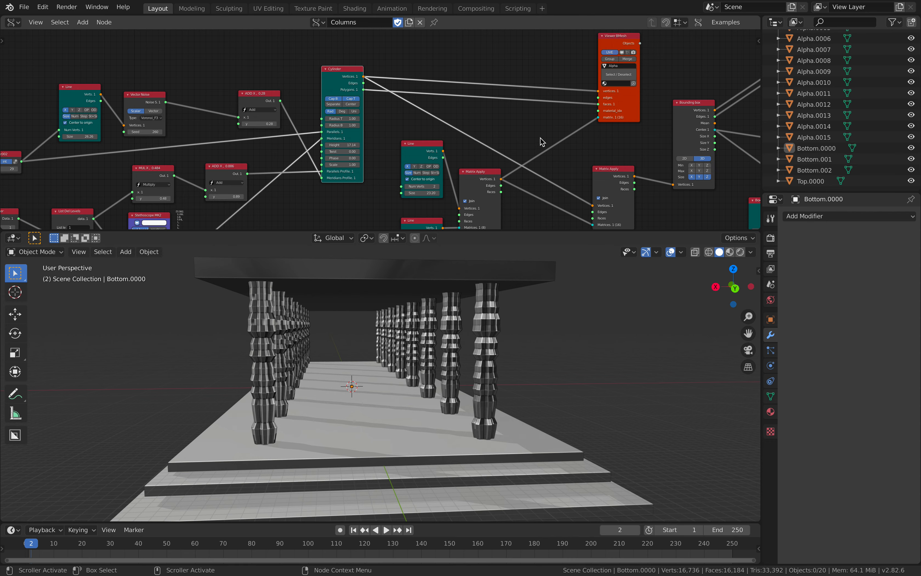
left_click_drag(490, 65, 455, 66)
scroll(468, 132, "down", 2)
middle_click_drag(468, 132, 491, 107)
scroll(490, 106, "up", 2)
scroll(516, 109, "left", 2, "ctrl")
scroll(511, 112, "up", 1)
middle_click_drag(491, 345, 529, 335)
scroll(480, 176, "up", 1)
scroll(483, 146, "up", 1)
middle_click_drag(483, 147, 462, 135)
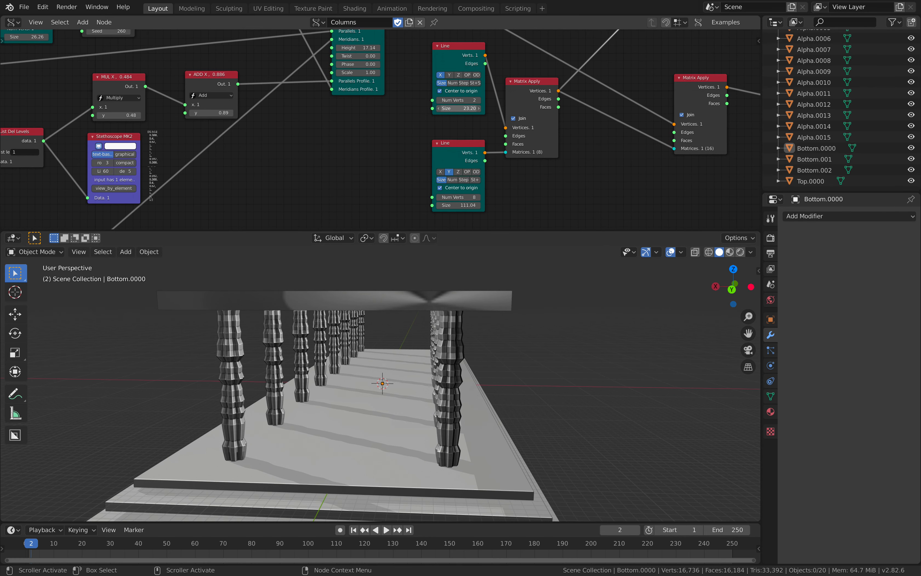
Step: Try different widths between the column rows by setting the X-axis Line node's Size to about 10.60 and about 21.58
mouse_move(459, 108)
left_mouse_down()
mouse_move(480, 108)
mouse_move(434, 108)
left_mouse_up()
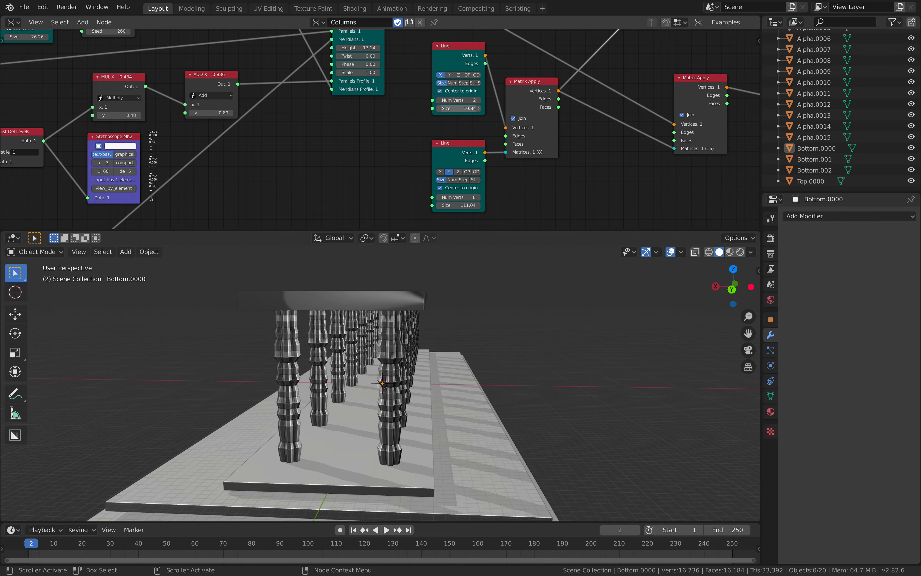
middle_click_drag(447, 310, 438, 338)
scroll(463, 344, "up", 8)
scroll(467, 343, "down", 5)
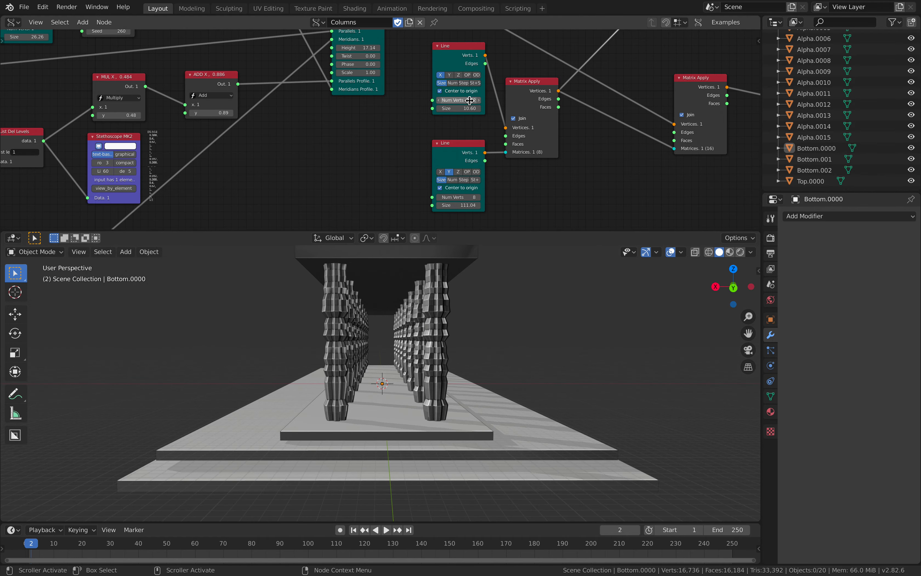
left_click_drag(458, 108, 475, 108)
middle_click_drag(413, 370, 375, 343)
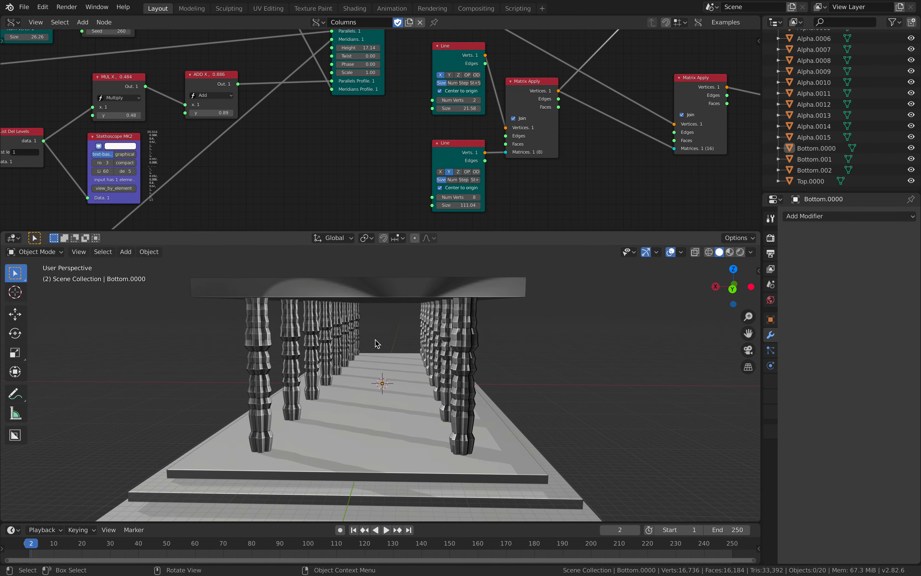
Step: Increase the X-axis Line node's Num Verts by two and set its Size to about 44.08
left_click(480, 100)
left_click(480, 100)
left_click_drag(471, 108, 552, 108)
middle_click_drag(529, 369, 487, 342)
middle_click_drag(441, 368, 409, 325)
Step: Delete the two lower step slabs beneath the colonnade and select the remaining floor slab
key("x")
left_click(433, 408)
left_click(438, 412)
key("x")
left_click(438, 413)
left_click(408, 325)
left_click(462, 386)
Step: Set Num Verts to 2 on the X-axis Line node and 6 on the Y-axis Line node, and save the file
middle_click_drag(461, 387, 438, 331)
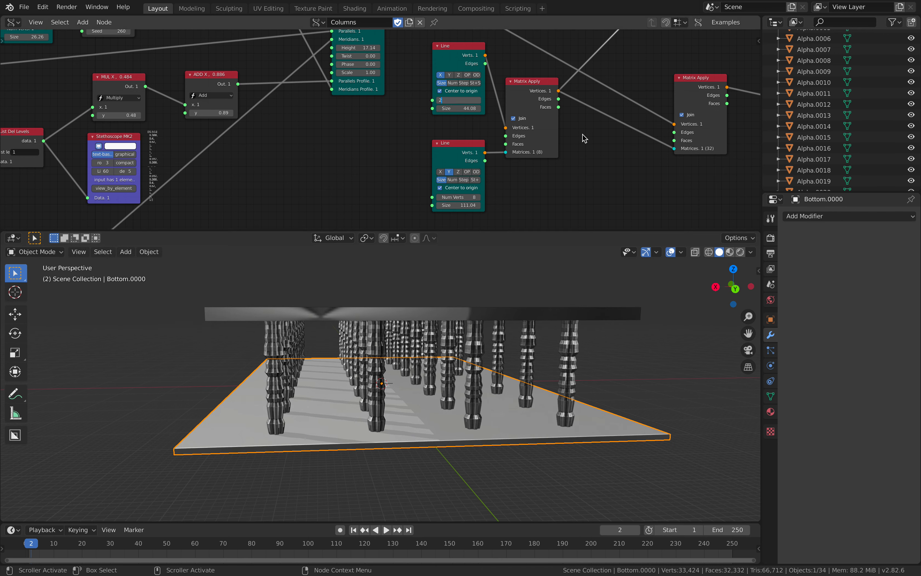
key("Return")
left_click(438, 197)
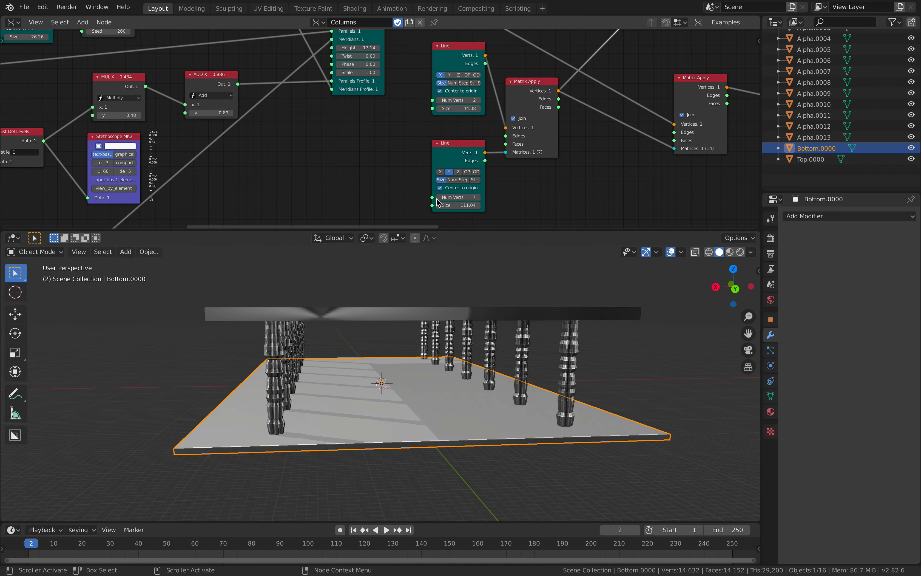
left_click(438, 197)
middle_click_drag(451, 351, 428, 328)
key("ctrl+s")
Step: Slightly reposition the Y-axis Line node and the Matrix Apply node connected to it in the node tree
middle_click_drag(373, 120, 355, 147)
left_click_drag(437, 173, 433, 166)
left_click_drag(492, 119, 494, 113)
scroll(472, 136, "down", 5)
middle_click_drag(401, 90, 465, 139)
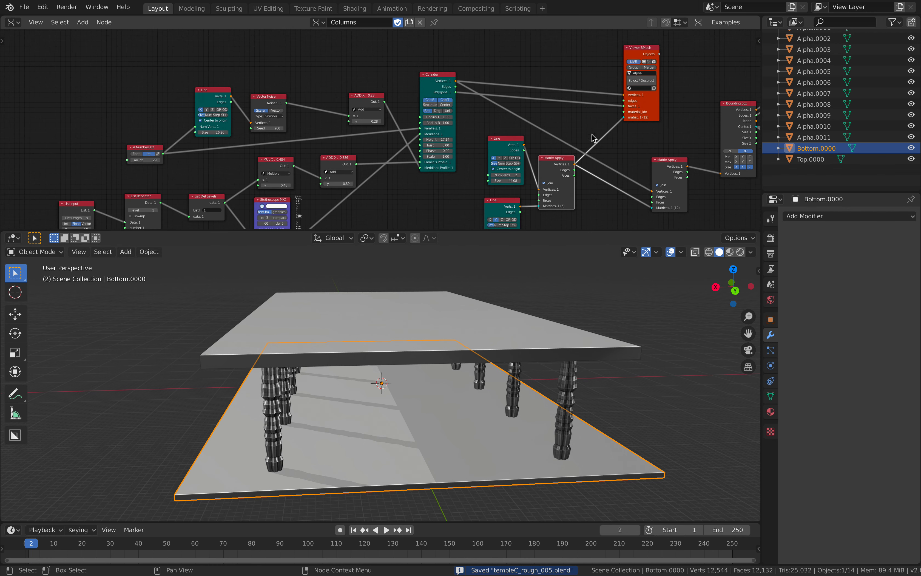
middle_click_drag(514, 103, 511, 82)
Step: Reposition the Cylinder node and the ADD X, 0.28 node to tidy the node layout
scroll(465, 92, "up", 1)
left_click_drag(441, 80, 442, 69)
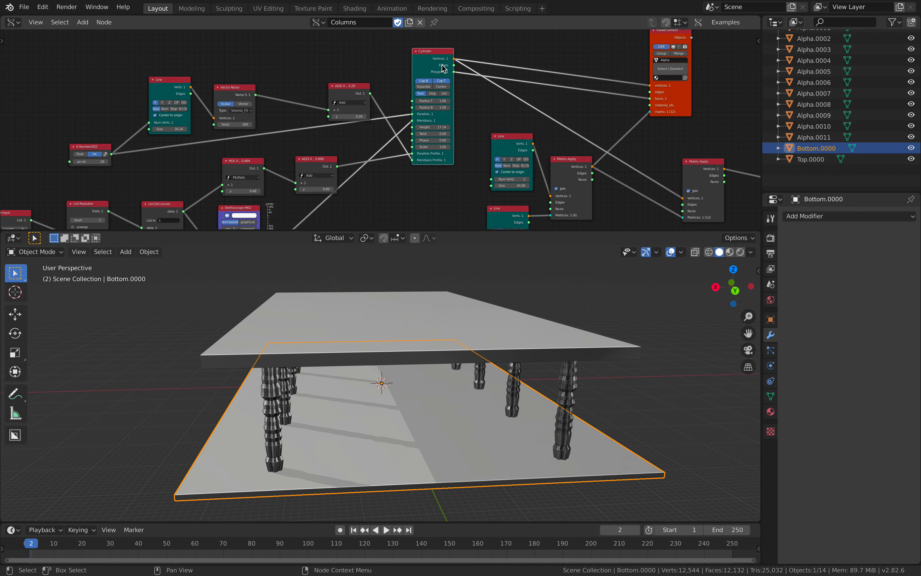
scroll(443, 68, "up", 1)
middle_click_drag(443, 68, 403, 107)
left_click_drag(341, 87, 363, 64)
left_click_drag(251, 127, 235, 103)
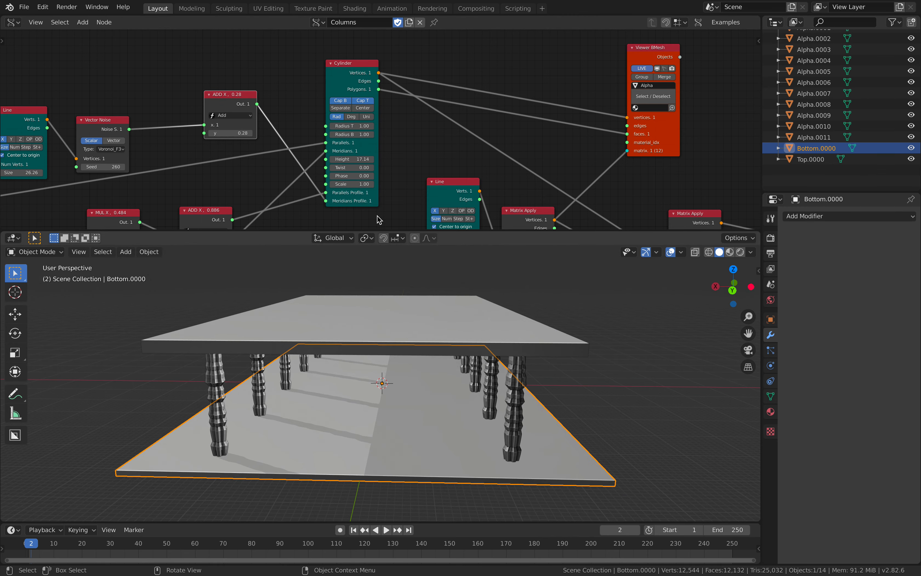
Step: Try taller columns by setting the Cylinder node's Height to about 33.40 and about 53.74
middle_click_drag(366, 156, 376, 137)
mouse_move(364, 140)
left_mouse_down()
mouse_move(396, 140)
mouse_move(376, 140)
left_mouse_up()
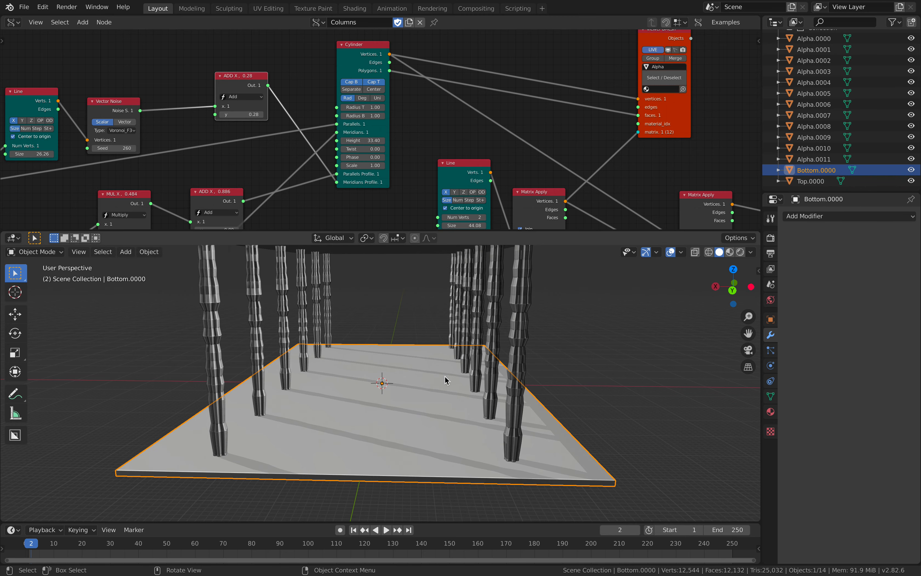
middle_click_drag(436, 350, 449, 388)
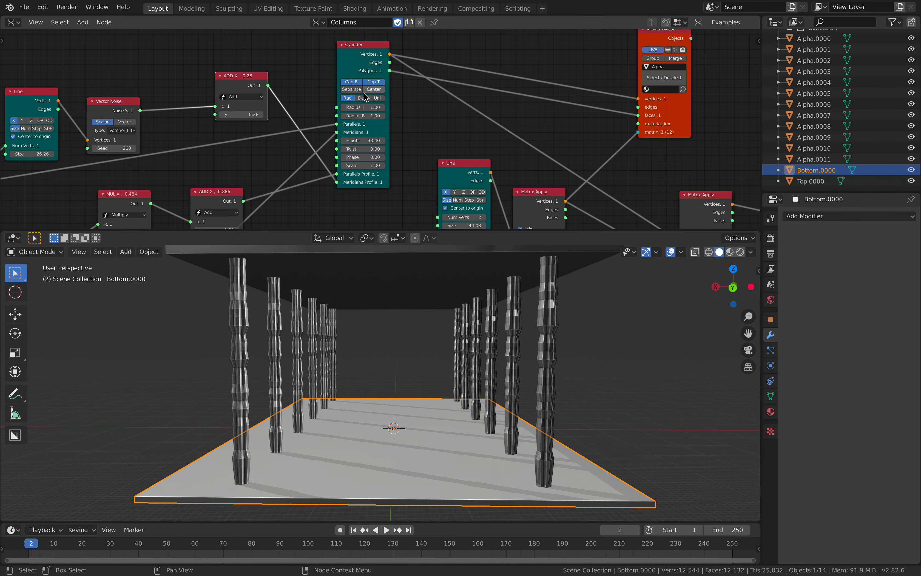
mouse_move(364, 140)
left_mouse_down()
mouse_move(390, 140)
mouse_move(377, 140)
left_mouse_up()
middle_click_drag(425, 353, 420, 379)
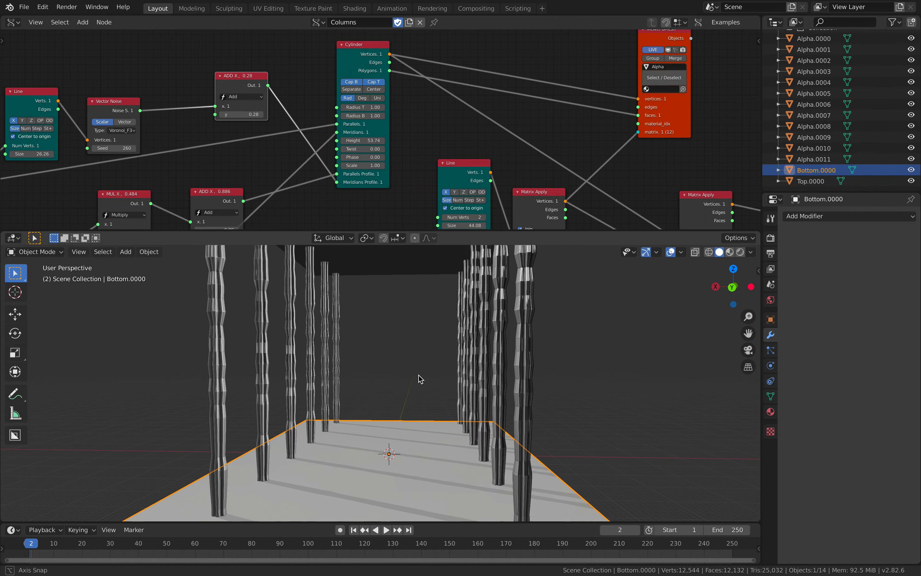
Step: Shorten the columns by setting the Cylinder node's Height to 10.00, and view them from the front
left_click_drag(363, 140, 354, 140)
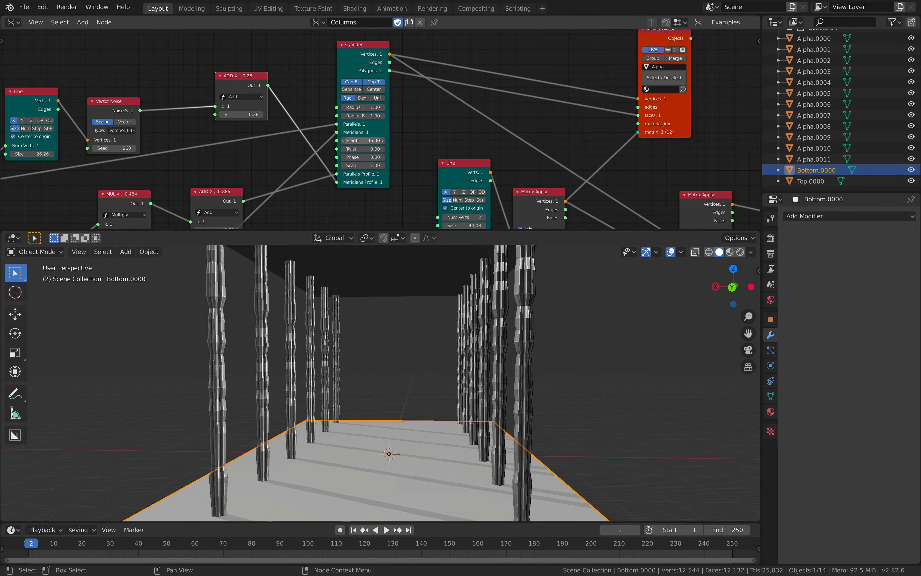
key("Return")
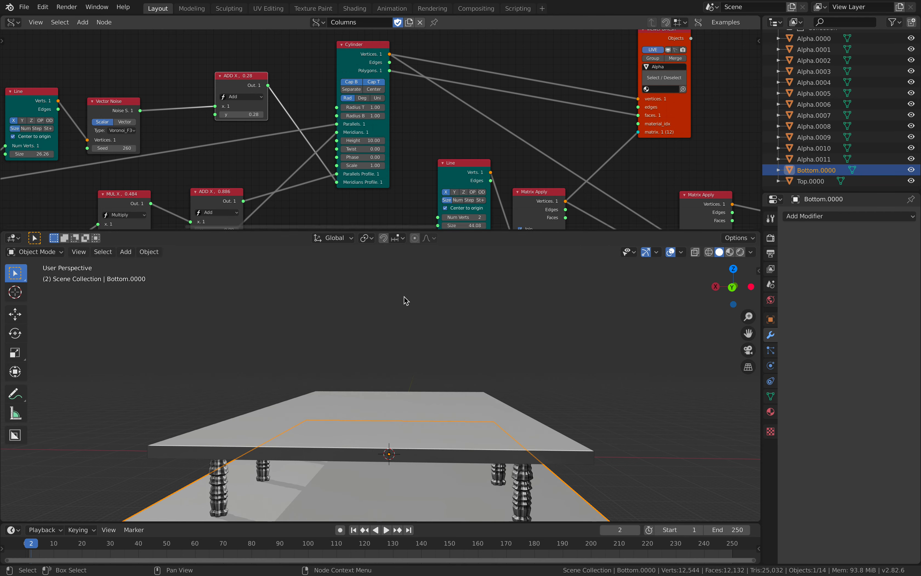
middle_click_drag(440, 403, 440, 344)
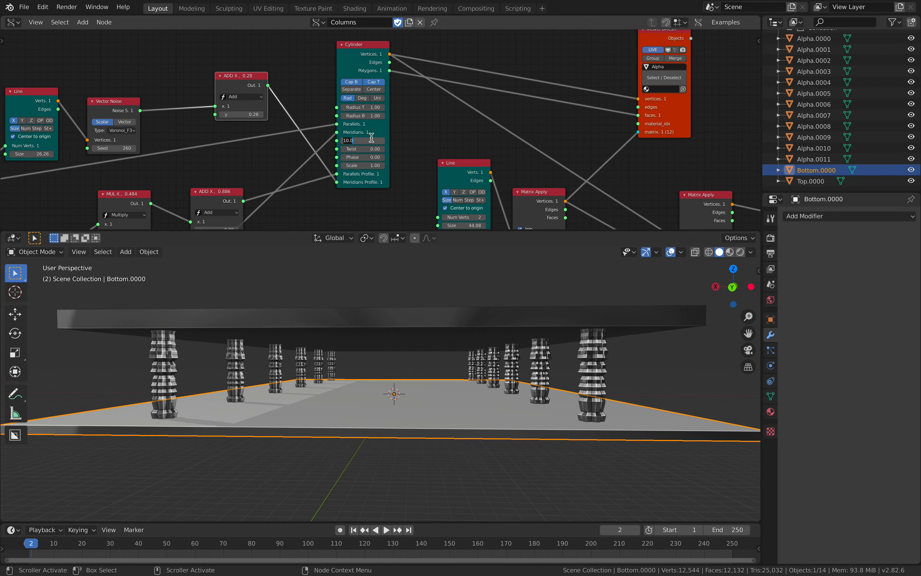
Step: Set the Cylinder node's Height to 20.00 and view the colonnade from its open end
type("20")
key("Return")
middle_click_drag(376, 349, 384, 366)
mouse_move(461, 399)
middle_mouse_down()
mouse_move(466, 342)
mouse_move(481, 383)
mouse_move(458, 387)
middle_mouse_up()
middle_click_drag(388, 177, 414, 170)
scroll(415, 170, "up", 2)
middle_click_drag(425, 267, 413, 368)
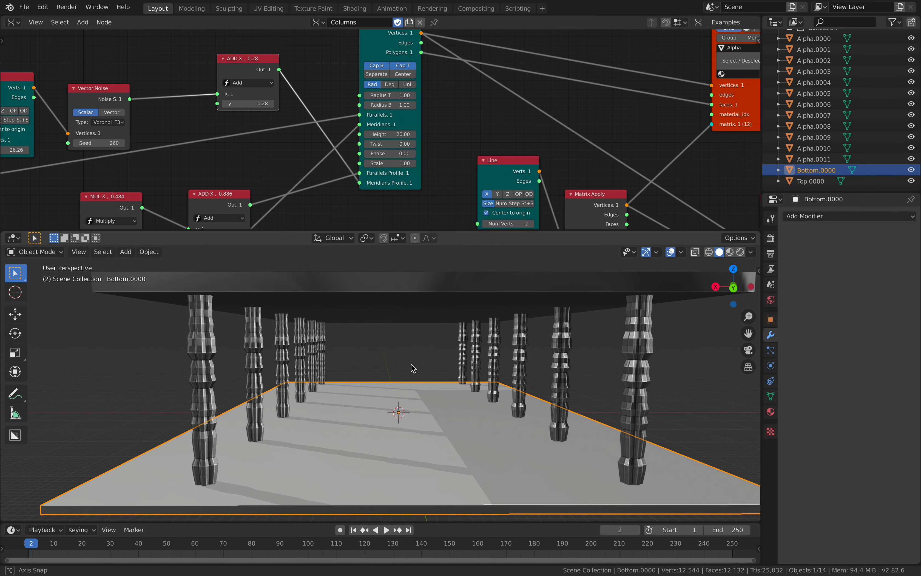
Step: Try a Cylinder Twist of about -0.72 and a different Scale, and restore Twist to 0 and Scale to 1
scroll(391, 199, "up", 4)
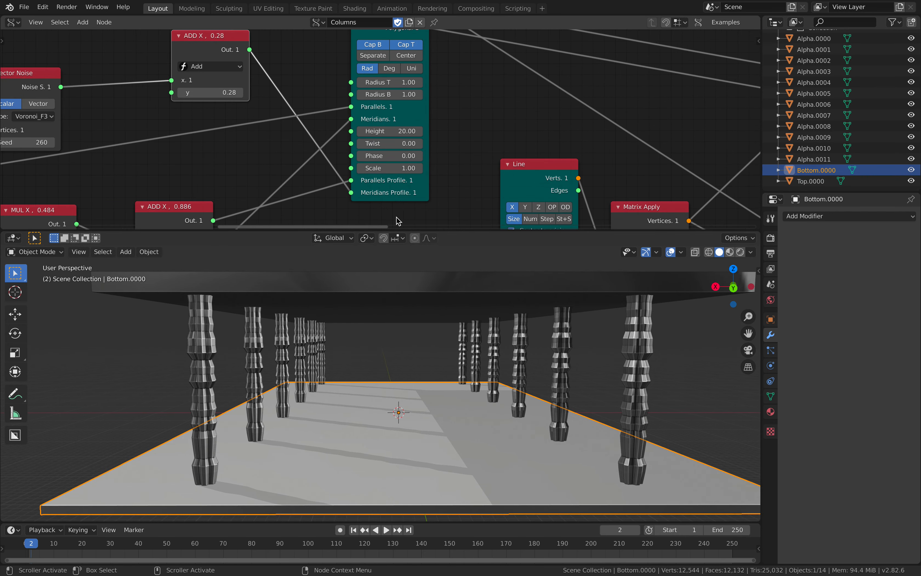
scroll(456, 174, "down", 1)
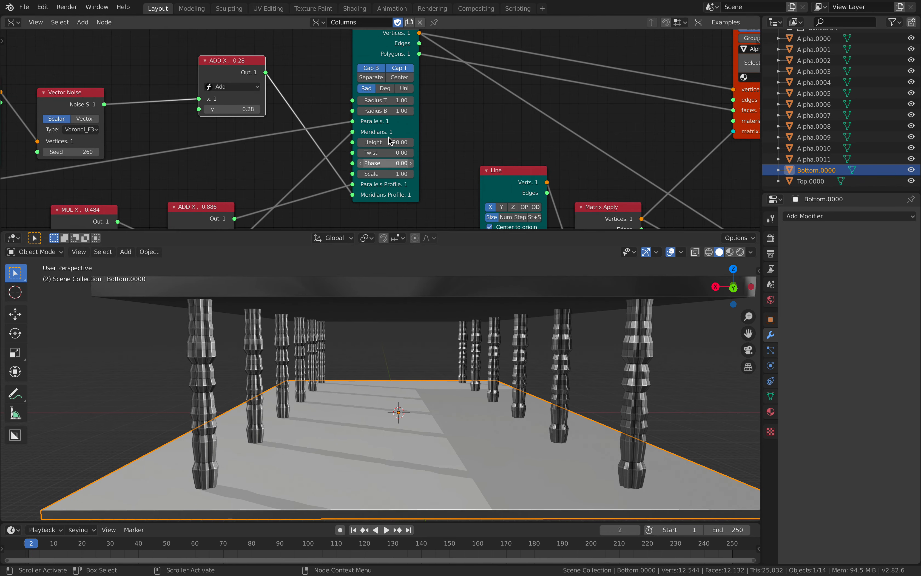
mouse_move(389, 153)
left_mouse_down()
mouse_move(422, 153)
mouse_move(378, 153)
left_mouse_up()
left_click(386, 154)
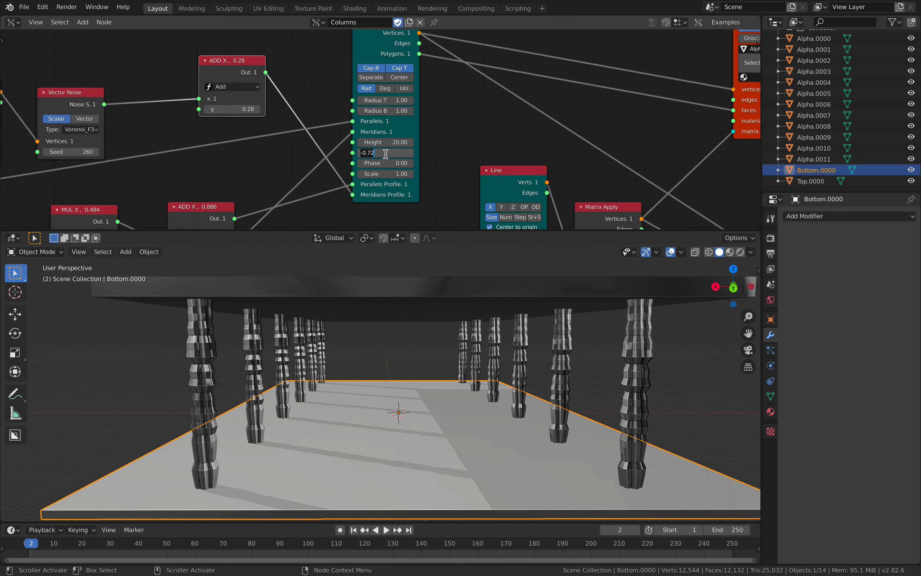
type("0")
key("Return")
middle_click_drag(456, 155, 494, 160)
mouse_move(419, 173)
left_mouse_down()
mouse_move(459, 173)
mouse_move(430, 174)
left_mouse_up()
left_click(431, 174)
type("1")
key("Return")
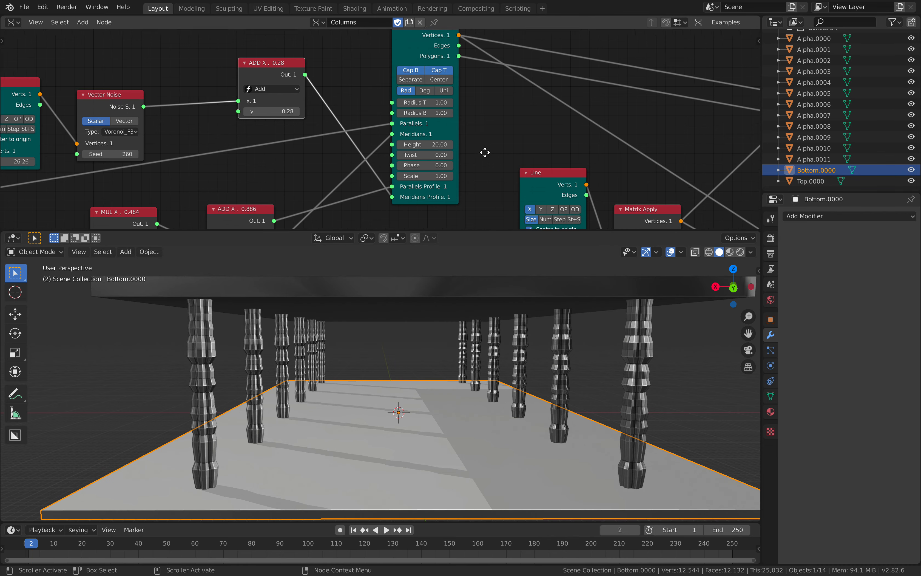
Step: Try thicker columns by raising the Cylinder node's Radius T and Radius B to about 1.552, and restore both to 1.00
scroll(485, 152, "down", 2)
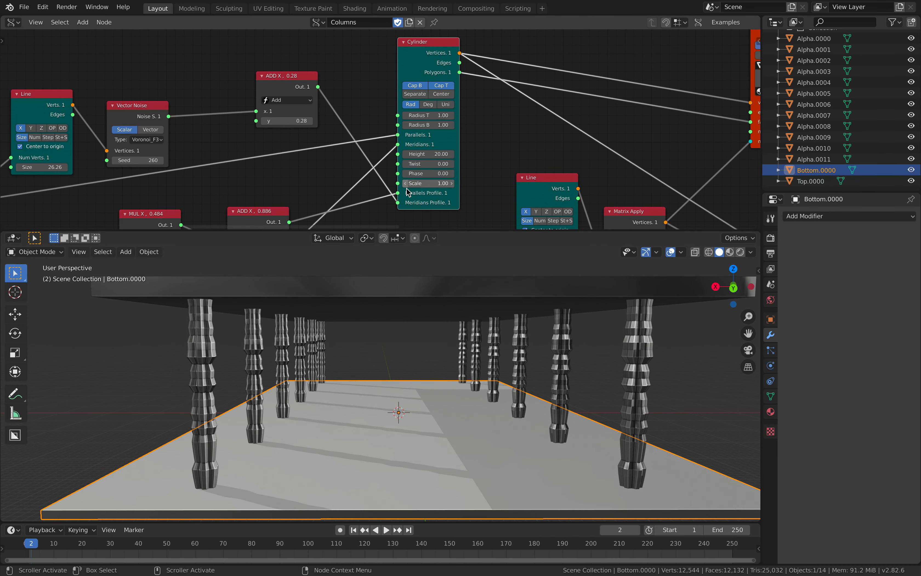
left_click_drag(428, 114, 529, 115)
type("1")
key("Return")
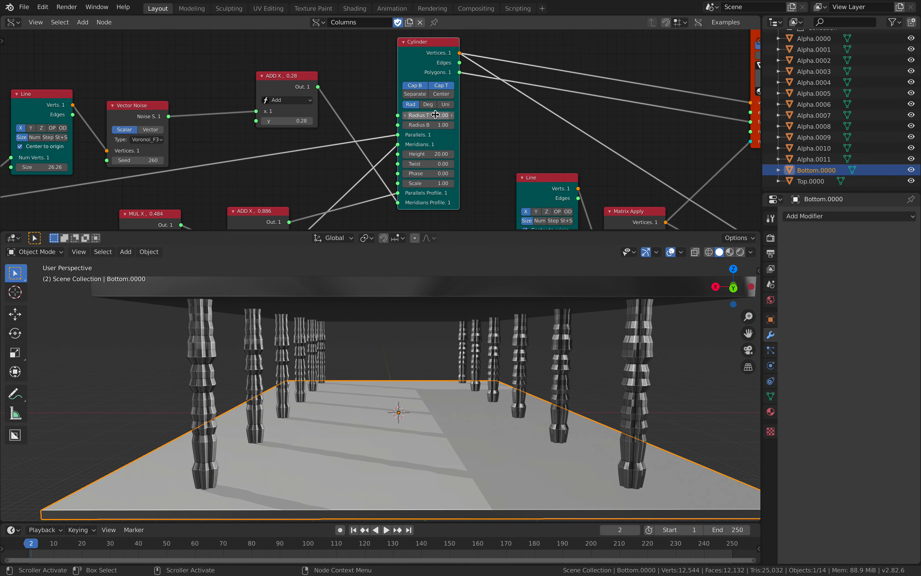
mouse_move(427, 124)
left_mouse_down()
mouse_move(409, 124)
mouse_move(434, 116)
left_mouse_up()
left_click(436, 116)
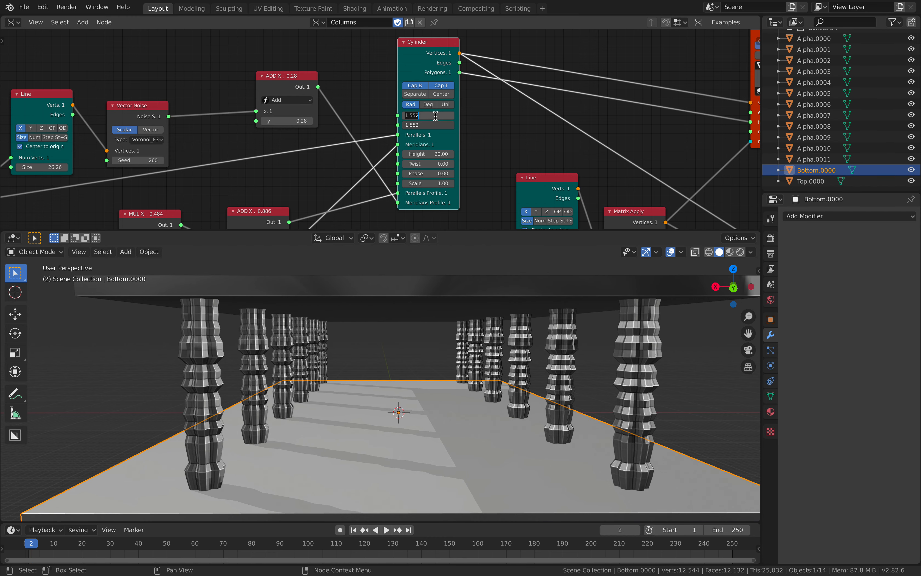
key("Return")
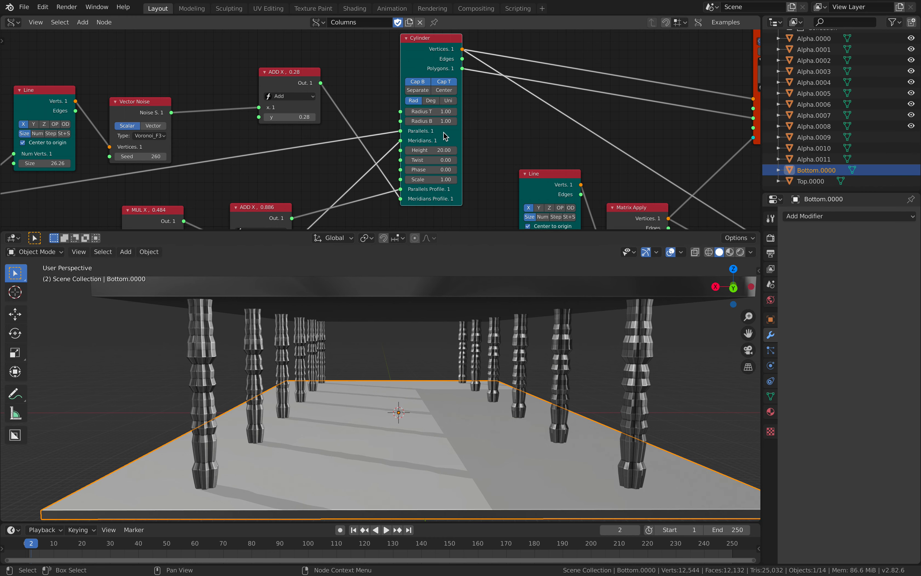
Step: Nudge the Cylinder node and thicken the columns by raising the y value of the ADD node feeding Parallels Profile to about 1.61
left_click_drag(443, 131, 448, 135)
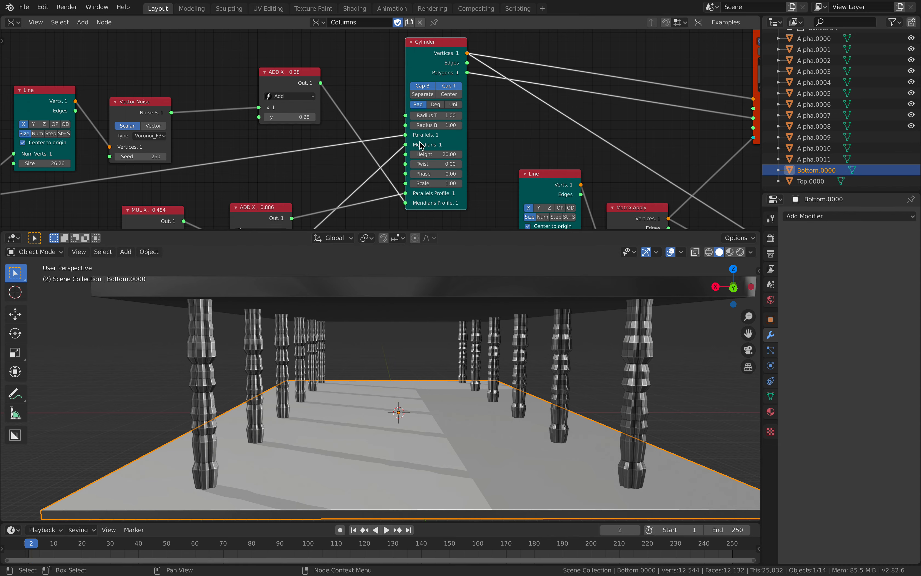
scroll(355, 176, "down", 2)
middle_click_drag(360, 175, 457, 84)
scroll(438, 88, "down", 1)
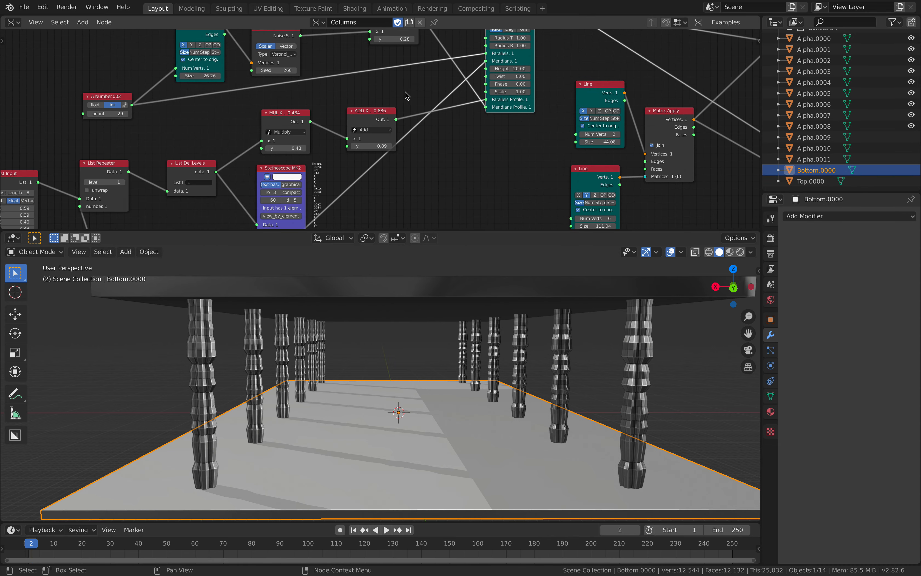
middle_click_drag(371, 126, 423, 114)
scroll(427, 120, "up", 2, "ctrl")
left_click_drag(447, 102, 436, 101)
scroll(441, 114, "up", 2)
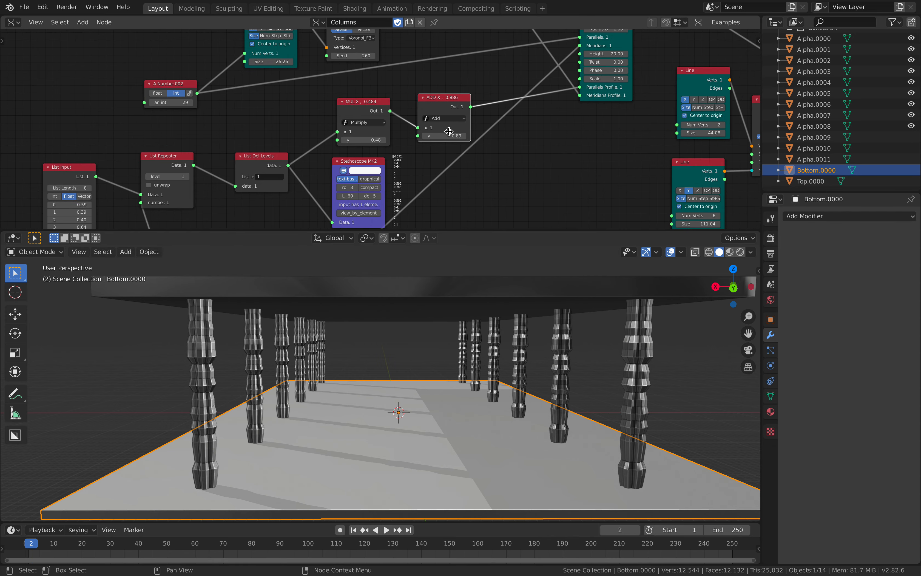
mouse_move(445, 136)
left_mouse_down()
mouse_move(476, 135)
mouse_move(464, 136)
left_mouse_up()
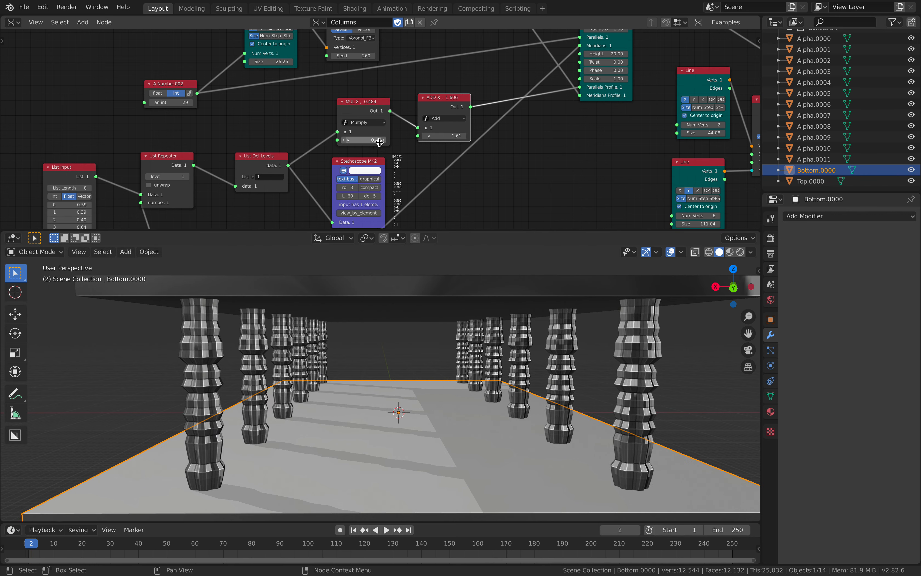
Step: Slightly reposition the List Repeater, List Del Levels and List Input nodes in the profile branch
middle_click_drag(379, 142, 411, 133)
mouse_move(411, 133)
left_mouse_down()
mouse_move(422, 133)
mouse_move(411, 132)
left_mouse_up()
middle_click_drag(296, 145, 366, 115)
left_click_drag(279, 122, 292, 122)
left_click_drag(359, 118, 355, 117)
scroll(372, 133, "down", 1)
middle_click_drag(372, 135, 493, 127)
left_click_drag(317, 128, 331, 122)
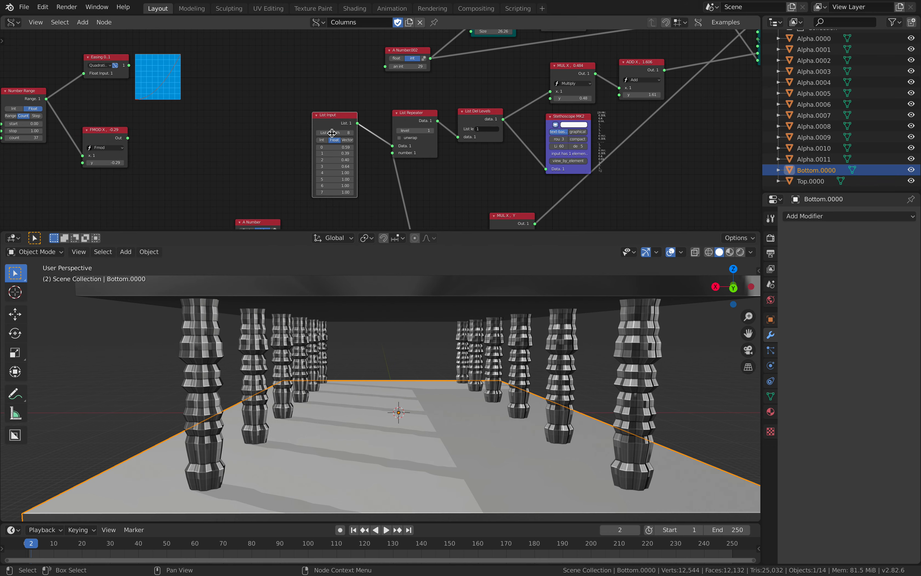
scroll(366, 149, "up", 3)
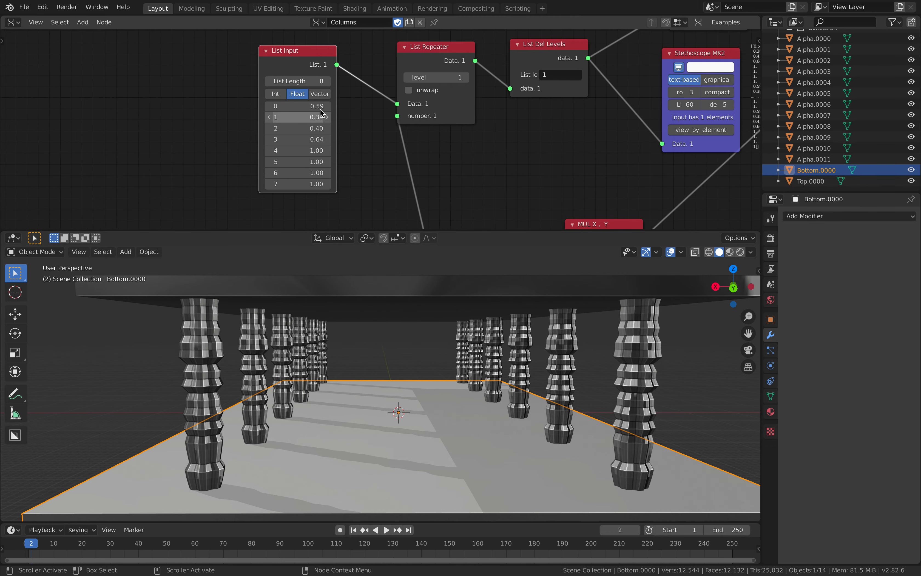
scroll(396, 142, "down", 1)
middle_click_drag(221, 128, 245, 125)
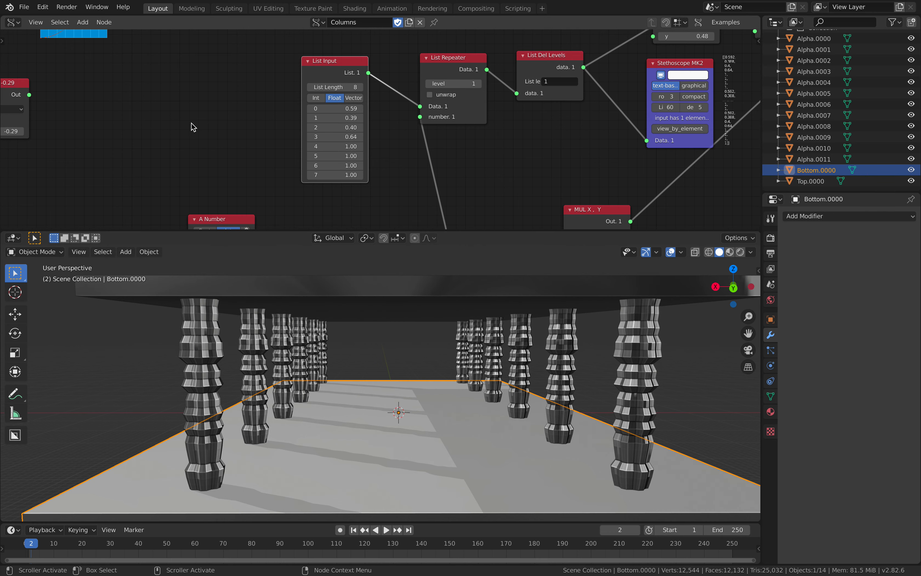
Step: Annotate the empty space beside the List Input node with a small bump profile, a wavy lobed outline and an arrow
left_click_drag(189, 123, 201, 111)
middle_click_drag(229, 104, 201, 127)
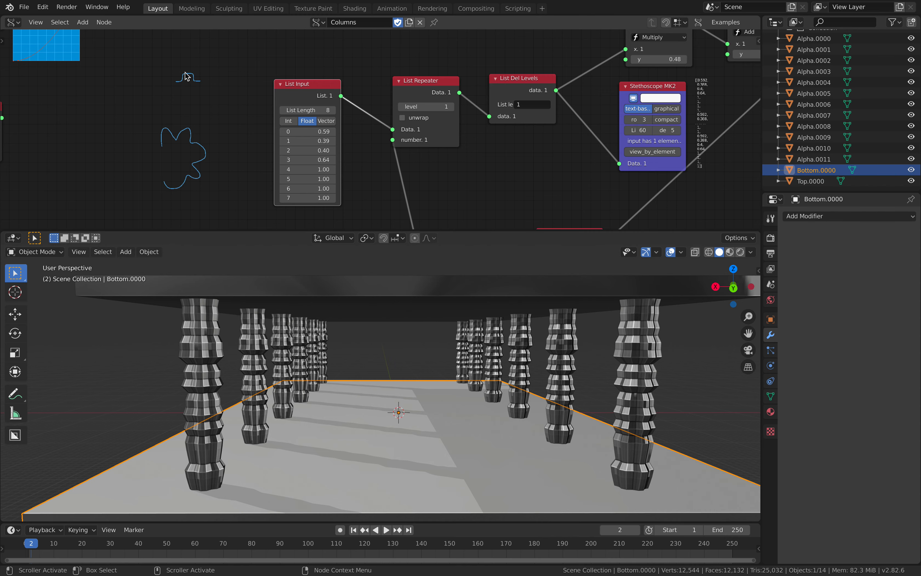
middle_click_drag(207, 70, 165, 50)
Step: Reposition the List Repeater, A Number, A Number.001 and MUL X, Y nodes to untangle the layout
left_click_drag(381, 61, 385, 72)
scroll(400, 129, "down", 2)
middle_click_drag(400, 129, 403, 41)
left_click_drag(371, 124, 313, 71)
middle_click_drag(314, 84, 309, 138)
left_click_drag(208, 146, 191, 168)
left_click_drag(297, 126, 247, 133)
left_click_drag(476, 145, 440, 131)
Step: Enlarge the node editor area and frame the List Input, number and MUL X, Y nodes in it
scroll(329, 164, "down", 3)
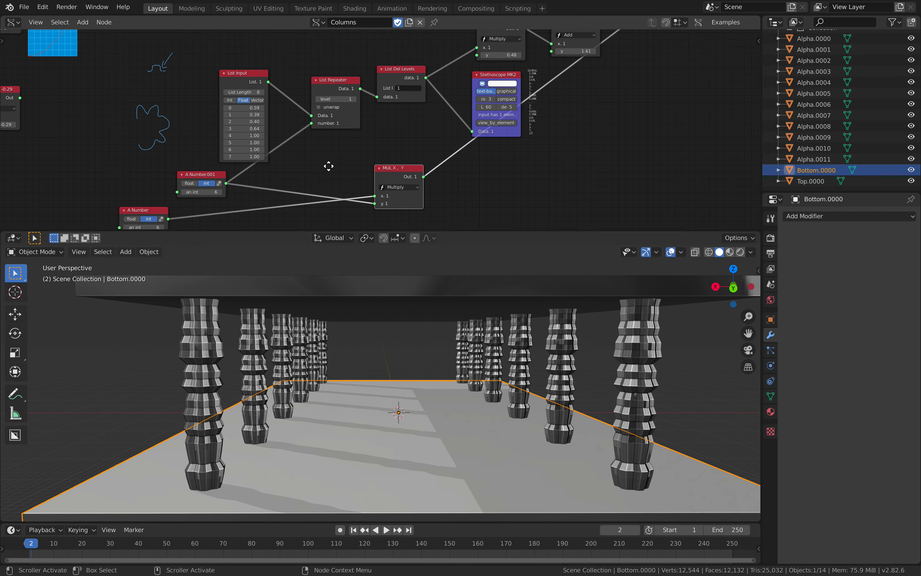
scroll(323, 169, "down", 2)
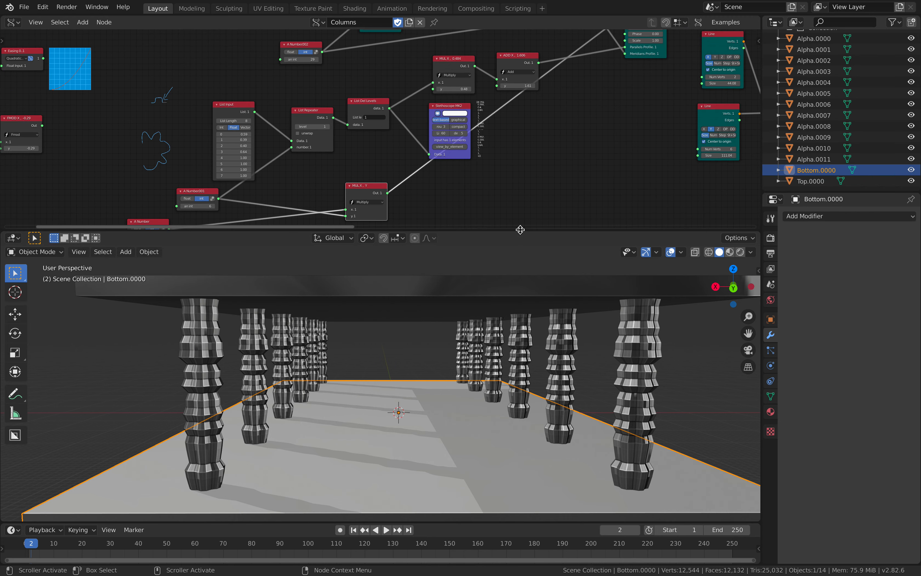
left_click_drag(522, 231, 528, 297)
scroll(563, 178, "up", 4)
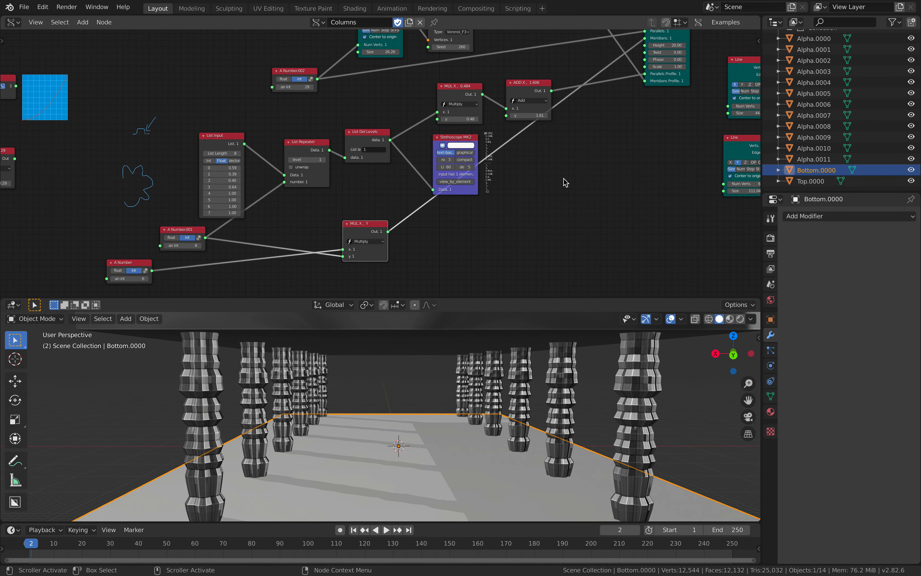
middle_click_drag(383, 188, 462, 111)
middle_click_drag(341, 102, 380, 124)
left_click_drag(405, 73, 404, 56)
middle_click_drag(266, 290, 354, 131)
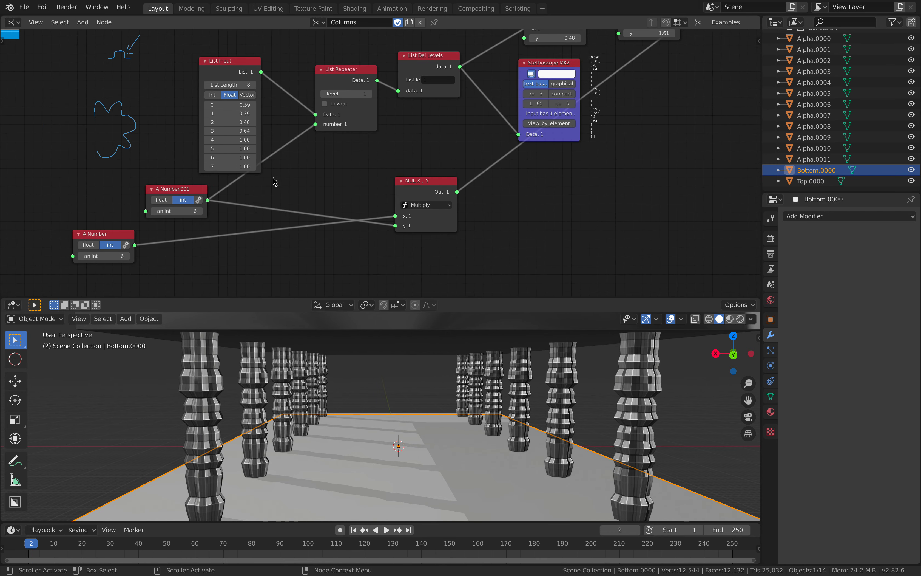
middle_click_drag(273, 179, 263, 192)
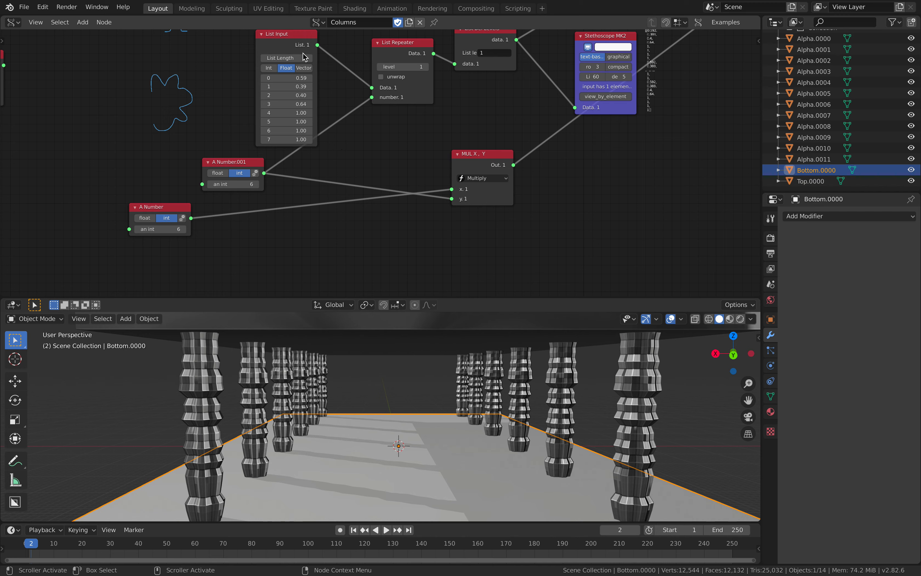
Step: Try a different column outline with the A Number.001 node at 8 and the A Number node at 3
left_click(256, 184)
left_click(256, 184)
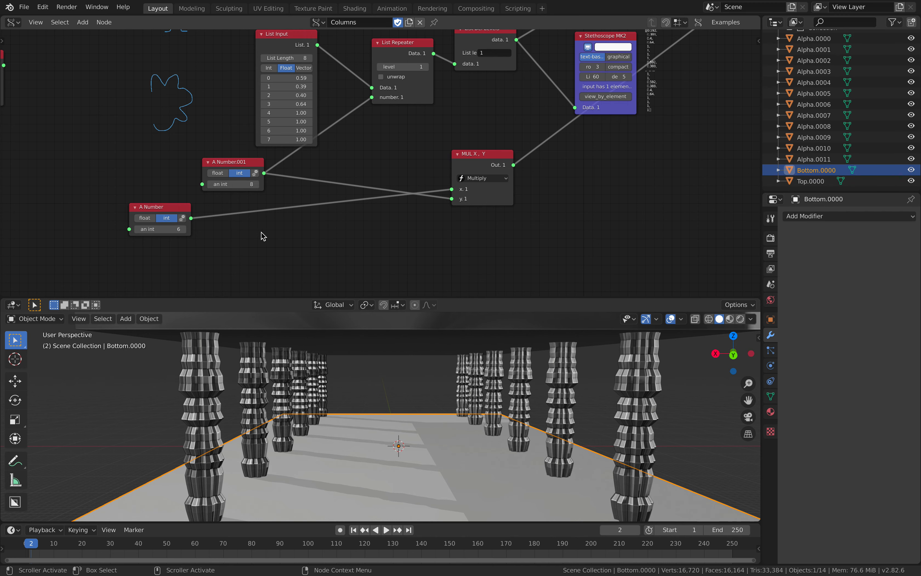
left_click_drag(163, 230, 151, 229)
Step: Hide the Top.0000 slab and view the top end of a front column up close
mouse_move(364, 371)
middle_mouse_down()
mouse_move(321, 386)
mouse_move(363, 391)
middle_mouse_up()
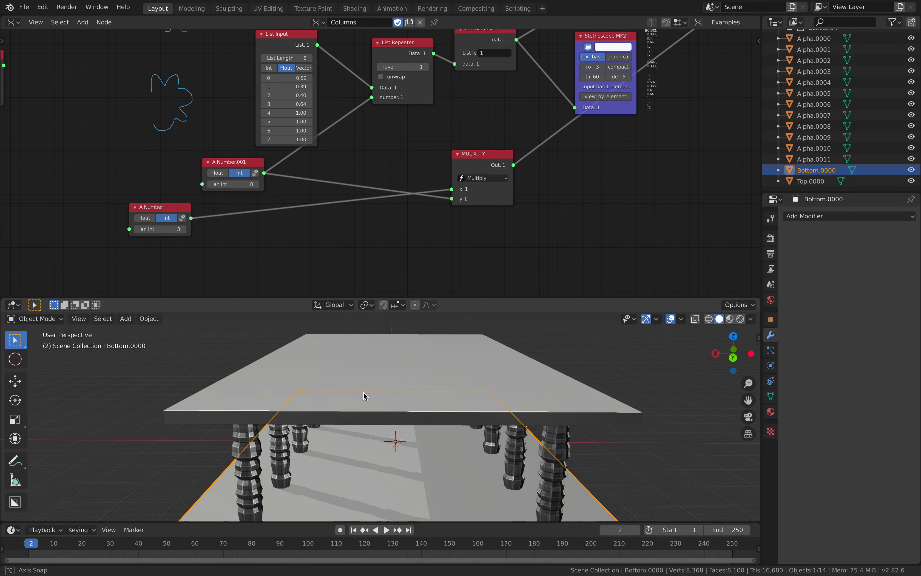
scroll(366, 391, "down", 3)
left_click(368, 391)
scroll(369, 391, "down", 3)
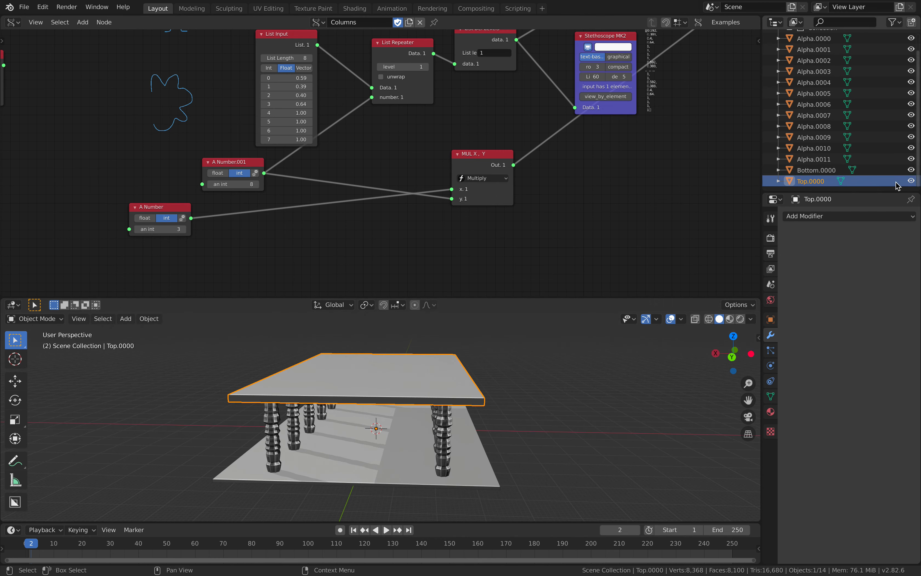
left_click(911, 181)
middle_click_drag(428, 367, 442, 389)
scroll(375, 377, "up", 6)
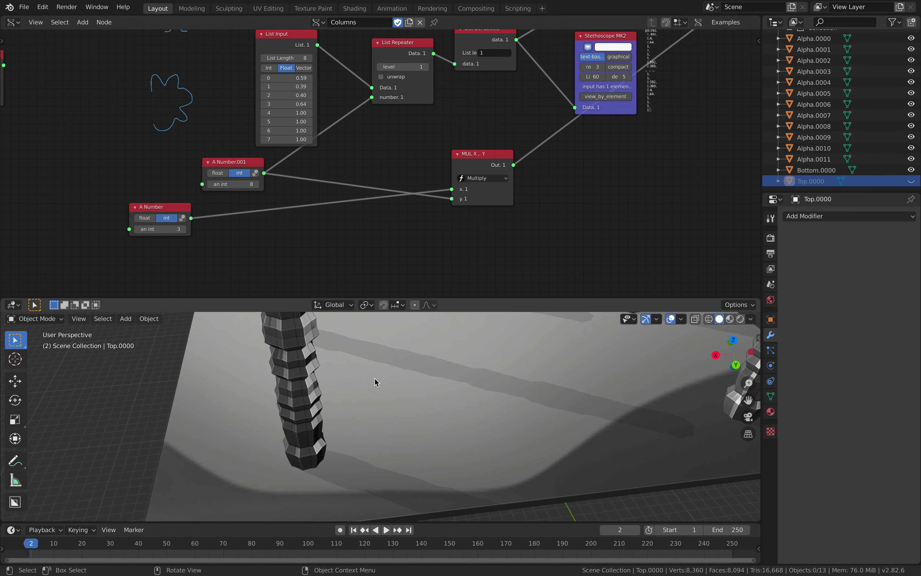
middle_click_drag(376, 378, 360, 395)
middle_click_drag(282, 375, 265, 373)
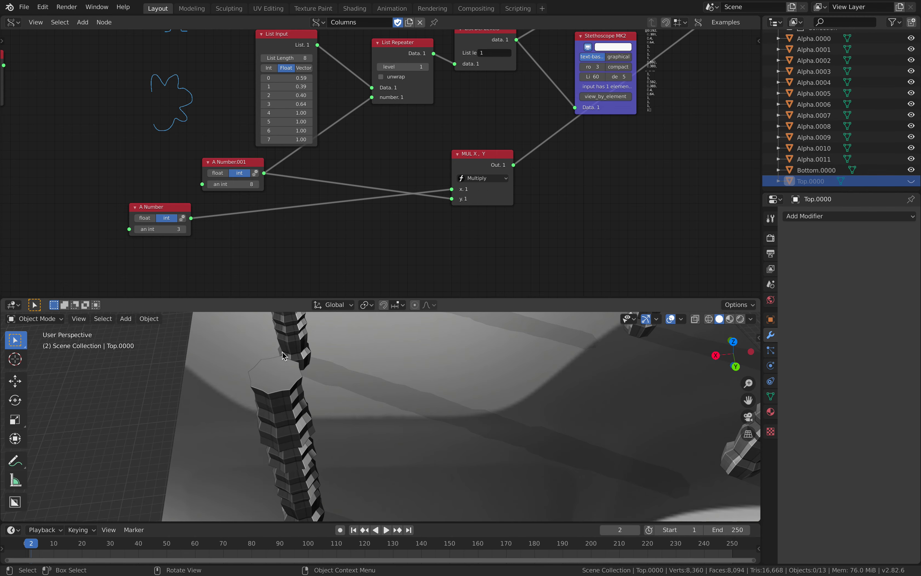
middle_click_drag(291, 320, 341, 421)
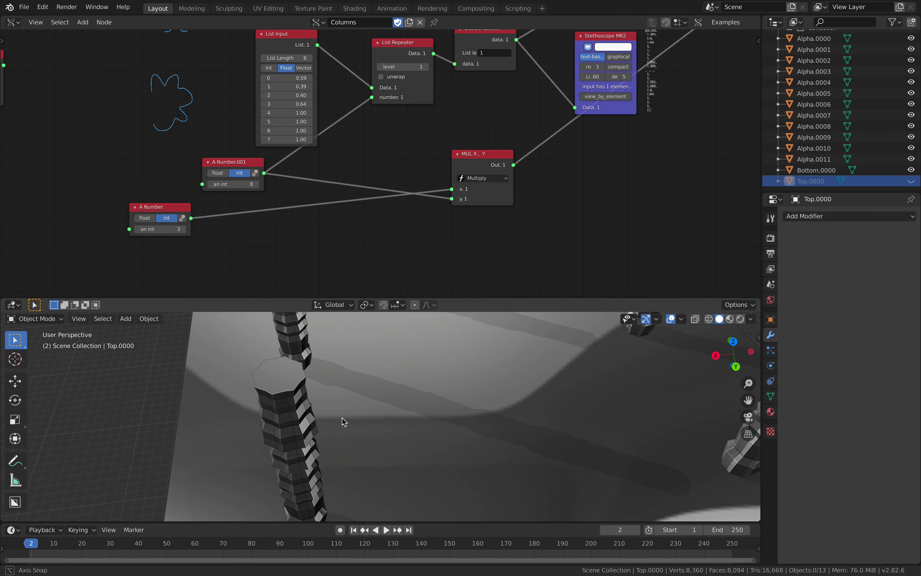
Step: Try values of 2 and 7 in the A Number node, and set it to 8
left_click(184, 229)
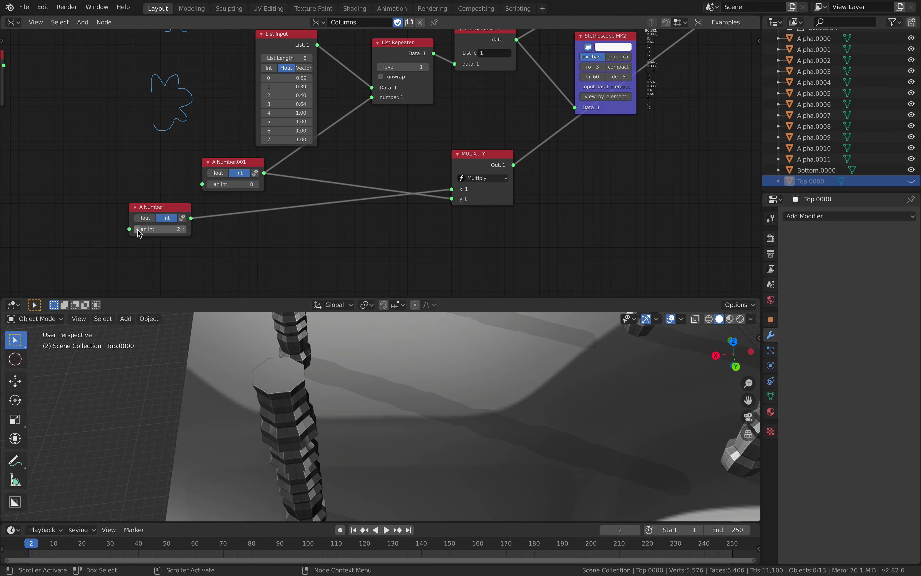
left_click(184, 229)
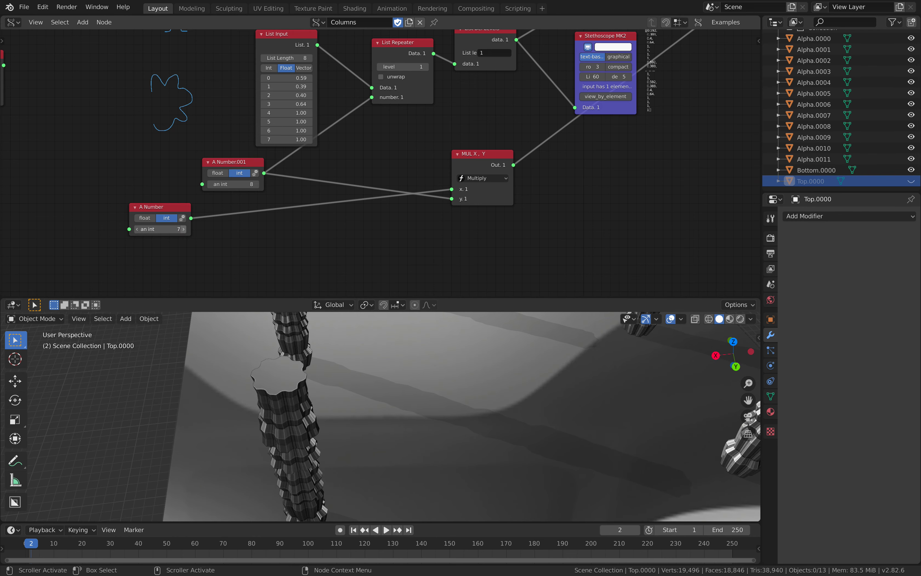
mouse_move(184, 230)
left_mouse_down()
mouse_move(163, 230)
mouse_move(175, 235)
left_mouse_up()
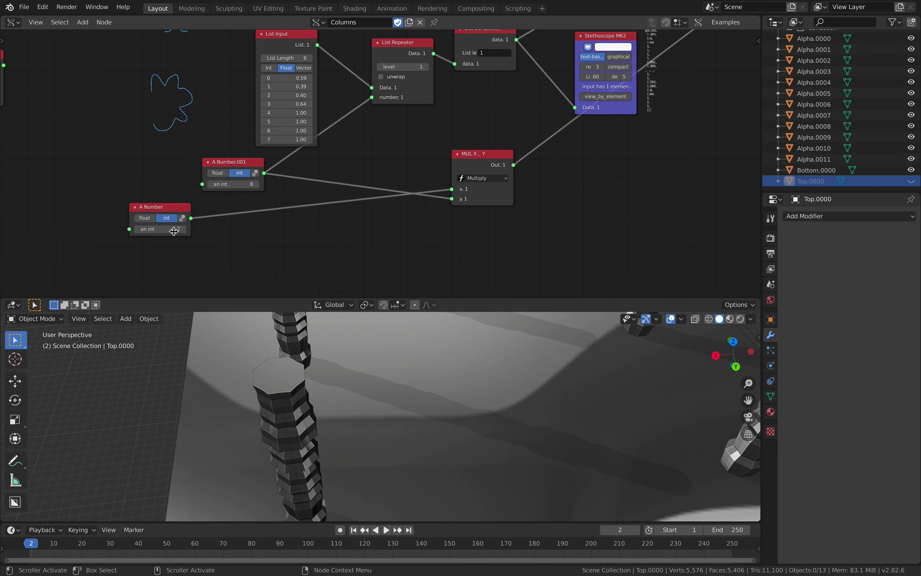
left_click(172, 231)
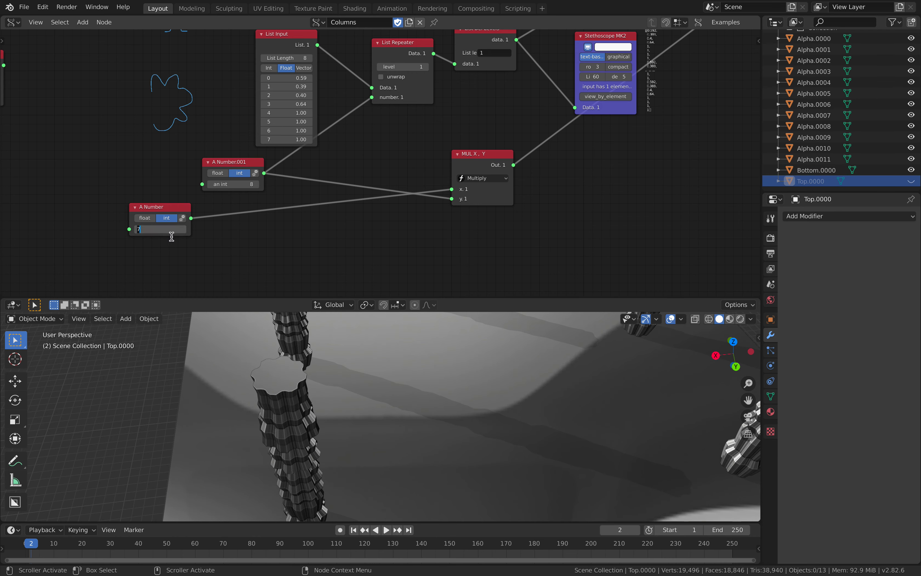
type("8")
key("Return")
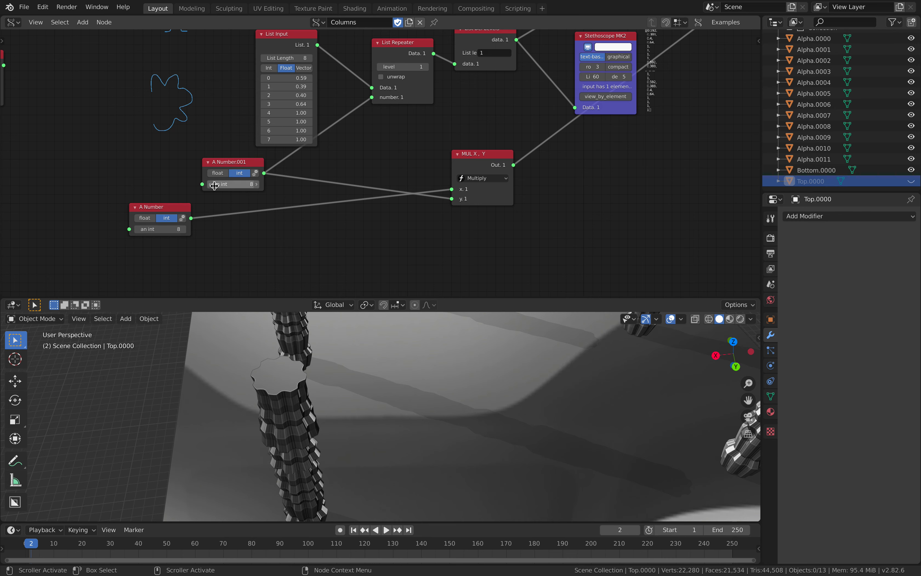
Step: Set the A Number.001 node to 3 and move it below the A Number node
left_click(211, 184)
left_click(210, 185)
left_click(210, 184)
left_click(210, 185)
left_click(210, 184)
left_click_drag(243, 167, 264, 262)
Step: Give the A Number.001 node a bright yellow custom colour
middle_click_drag(755, 98, 748, 47)
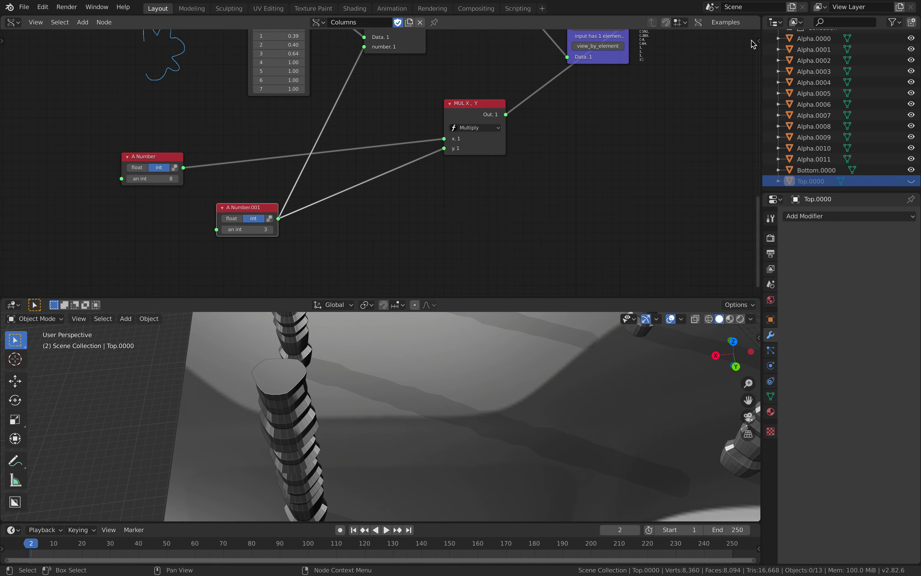
left_click(758, 39)
left_click(754, 52)
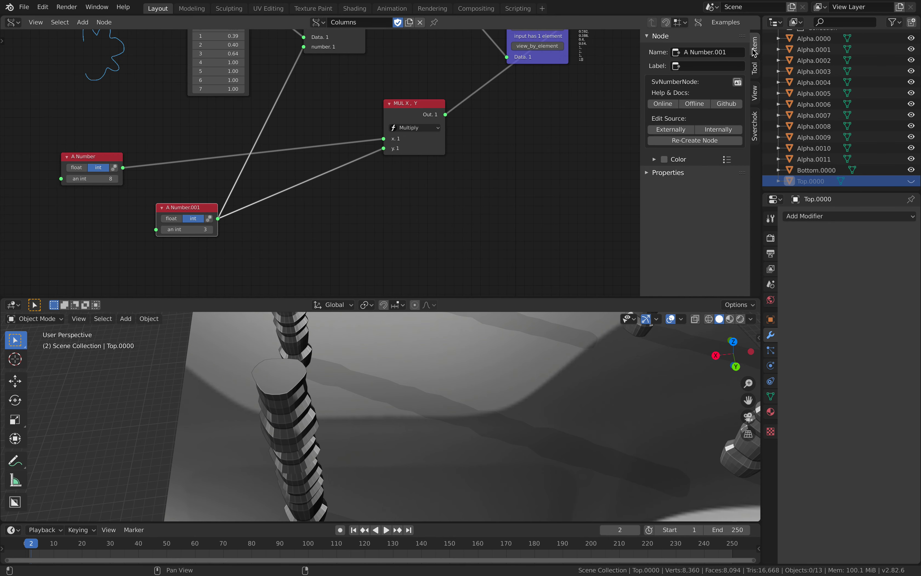
left_click(674, 172)
left_click(756, 74)
left_click(756, 93)
left_click(692, 38)
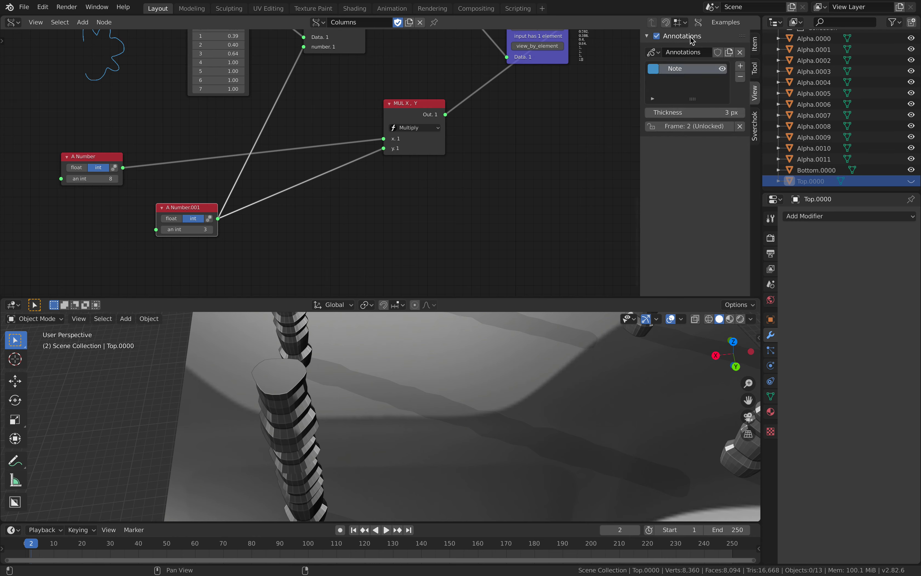
left_click(756, 75)
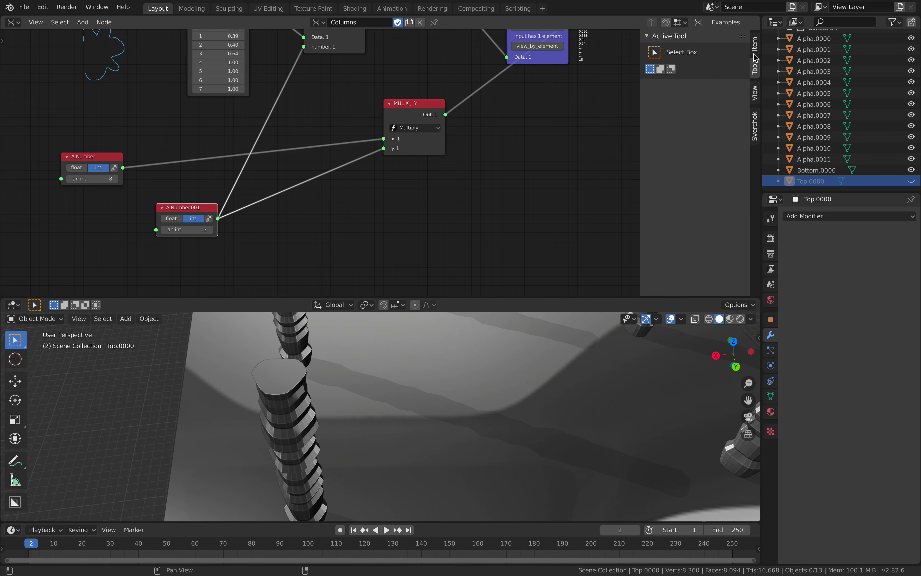
left_click(755, 45)
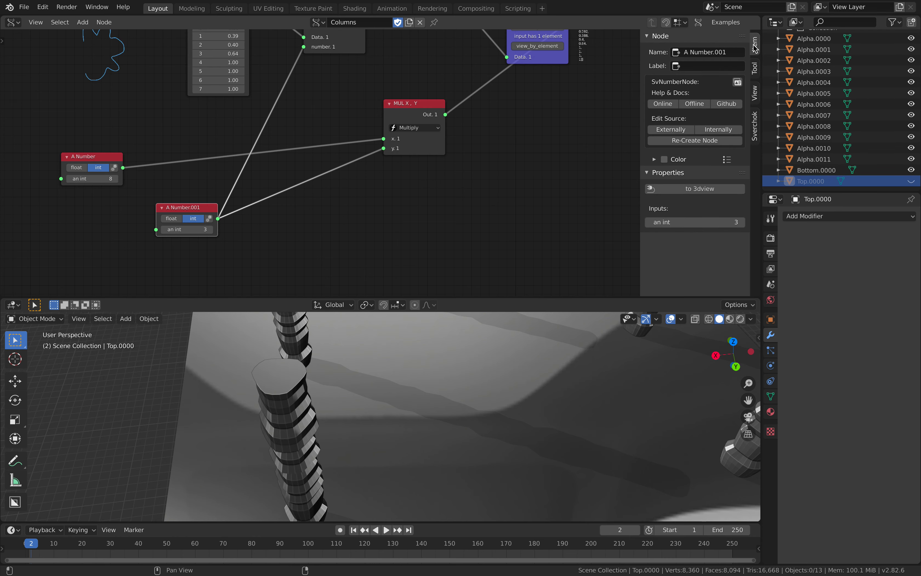
left_click(670, 159)
left_click(684, 176)
left_click(660, 88)
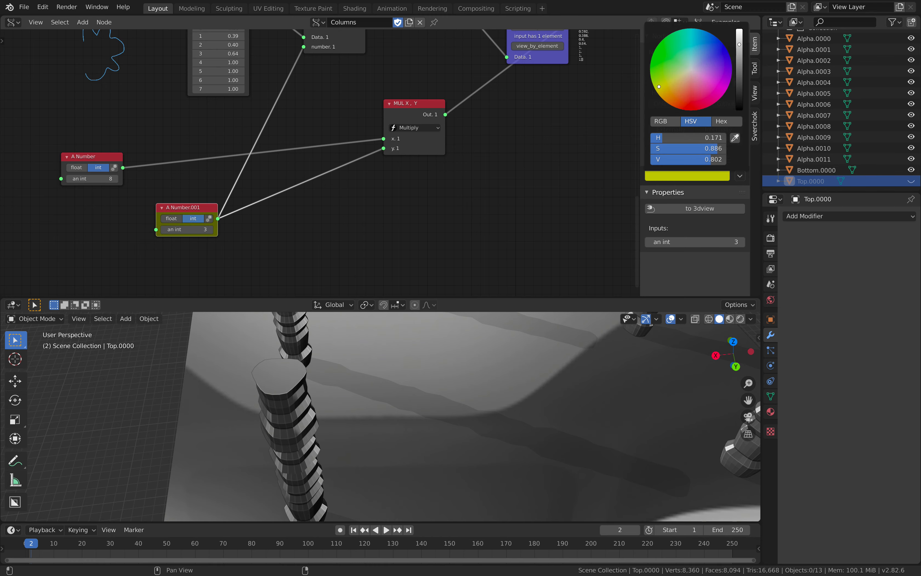
left_click_drag(740, 46, 740, 34)
Step: Raise the A Number.001 node's integer to 10 while watching the column outline
middle_click_drag(227, 247, 298, 255)
middle_click_drag(290, 430, 329, 440)
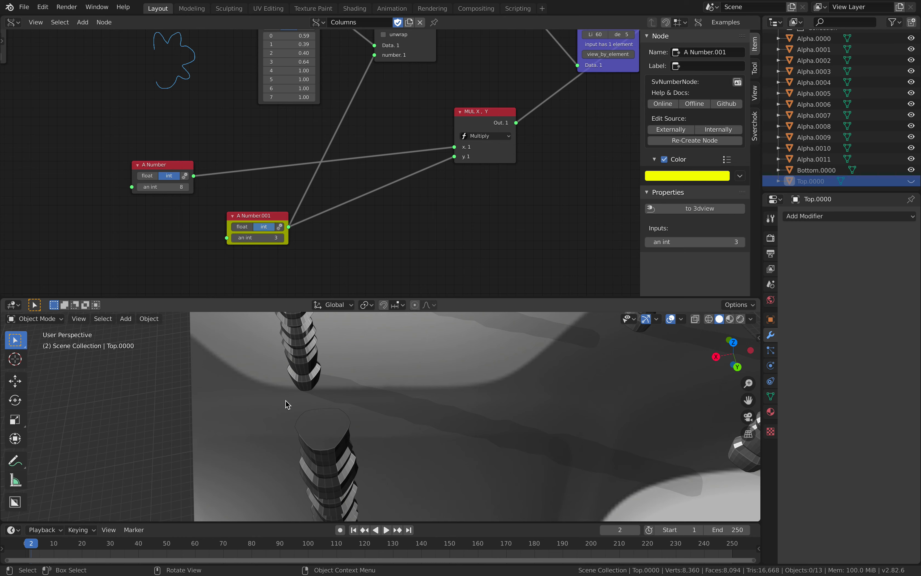
left_click(282, 238)
left_click(283, 238)
left_click(282, 238)
left_click(282, 238)
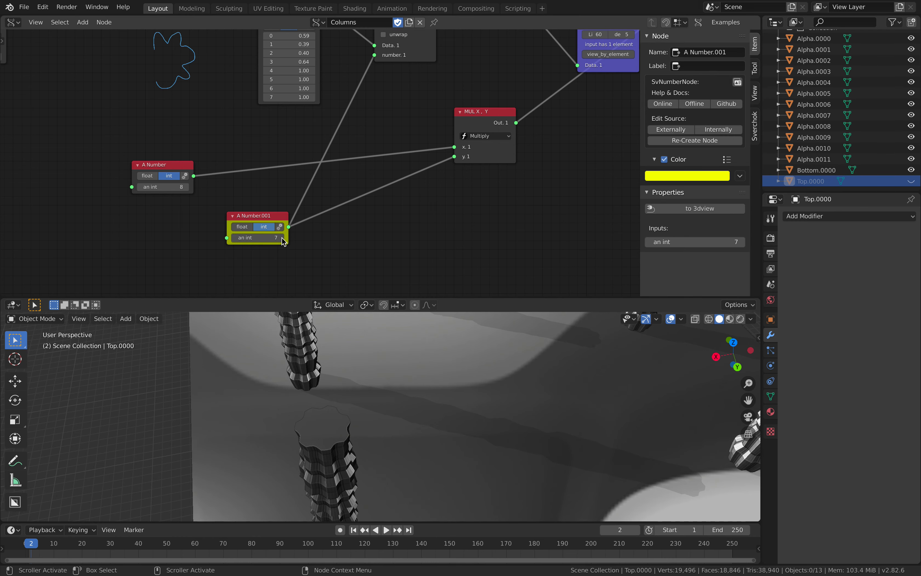
left_click(282, 238)
left_click(282, 238)
left_click(281, 237)
Step: Check the whole colonnade, save the file, and hide the node editor's sidebar
middle_click_drag(337, 451, 398, 397)
scroll(428, 391, "down", 6)
key("ctrl+s")
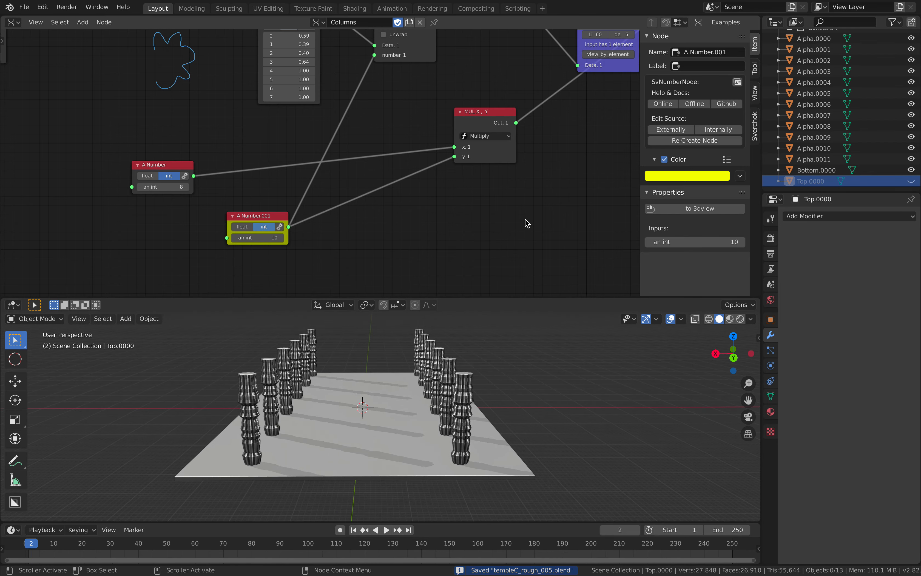
left_click_drag(640, 180, 739, 182)
Step: Set the A Number.002 node, which feeds the Line vertices and cylinder parallels, to 37
scroll(530, 417, "up", 1)
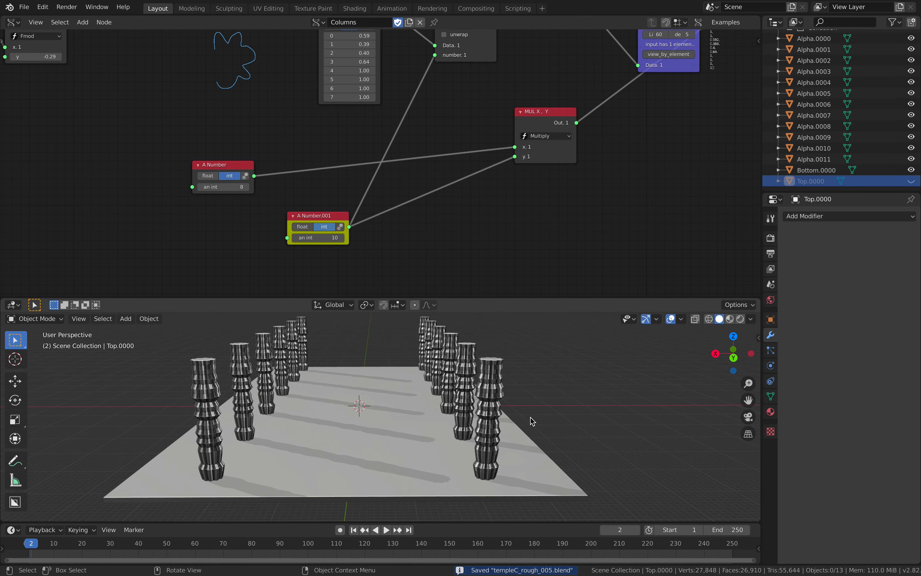
middle_click_drag(530, 417, 535, 417)
middle_click_drag(449, 219, 274, 357)
middle_click_drag(648, 142, 339, 308)
middle_click_drag(389, 258, 383, 217)
middle_click_drag(282, 156, 464, 165)
left_click_drag(180, 162, 191, 182)
middle_click_drag(394, 408, 386, 393)
scroll(387, 393, "up", 4)
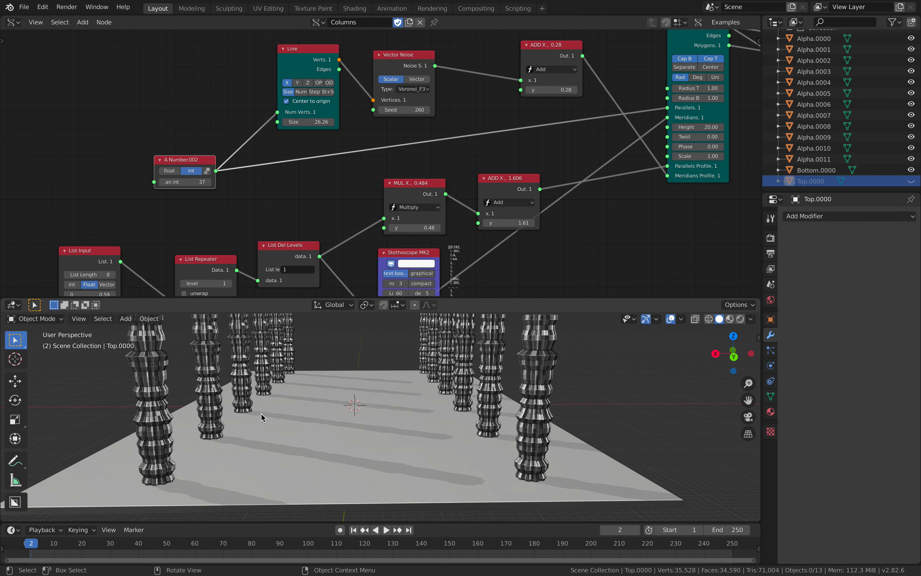
scroll(556, 359, "up", 1)
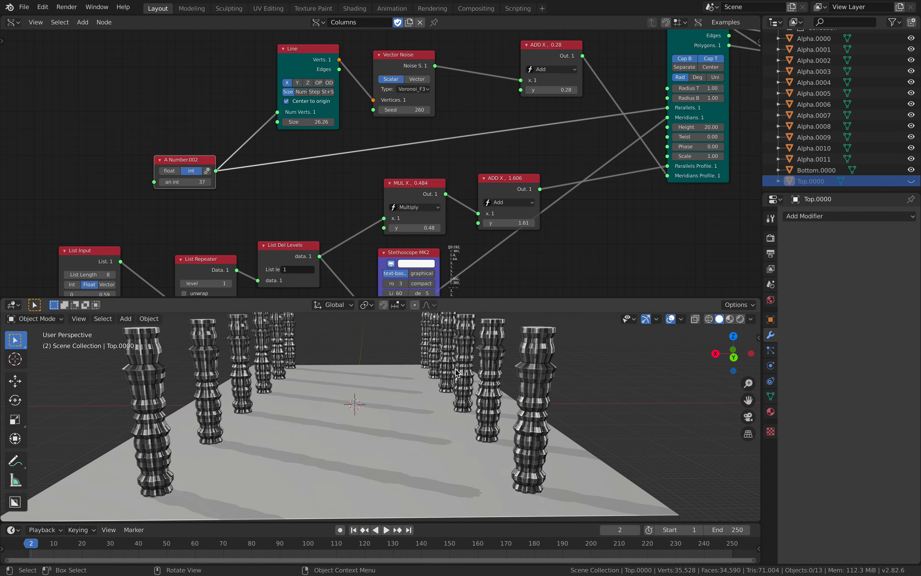
Step: Try the Blender noise type with seed 324 in the Vector Noise node, and set the type to Cellnoise
middle_click_drag(370, 82, 352, 95)
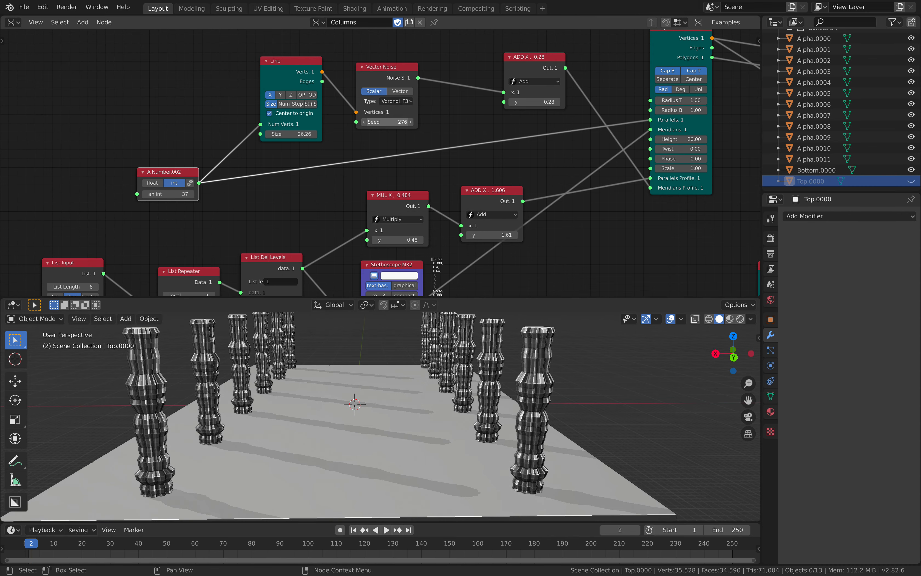
left_click(396, 100)
left_click(394, 111)
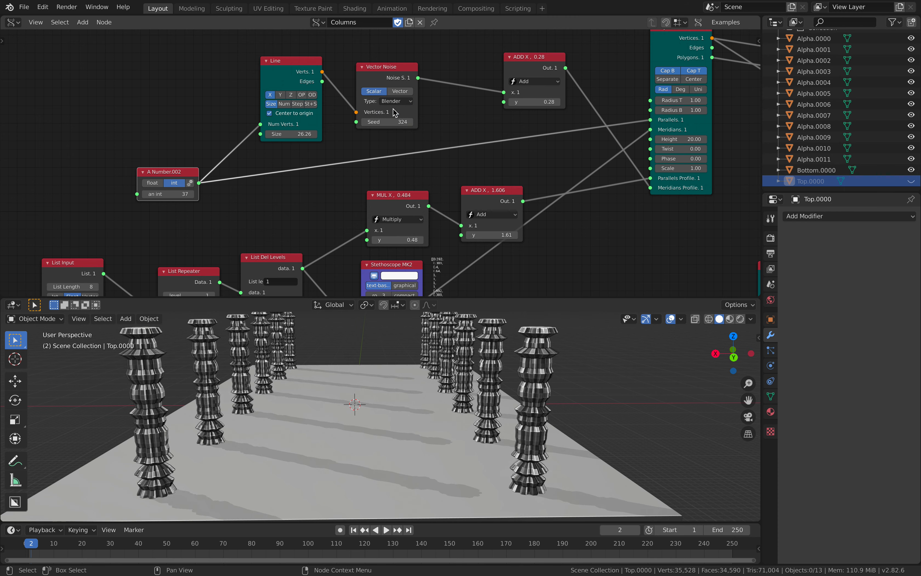
left_click(395, 102)
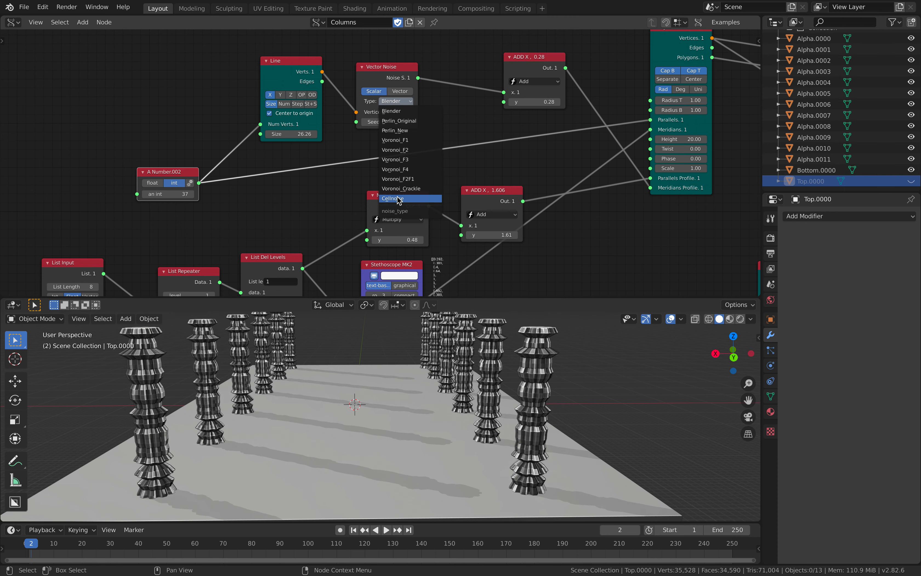
left_click(405, 201)
Step: Try different Vector Noise seeds such as 524 and 588, comparing the column profiles from several views
left_click_drag(387, 122, 418, 122)
scroll(446, 407, "down", 2)
middle_click_drag(437, 405, 433, 387)
scroll(433, 386, "up", 1)
scroll(433, 388, "up", 2)
left_click_drag(419, 122, 436, 121)
scroll(438, 417, "up", 1)
scroll(438, 417, "down", 2)
middle_click_drag(440, 418, 459, 401)
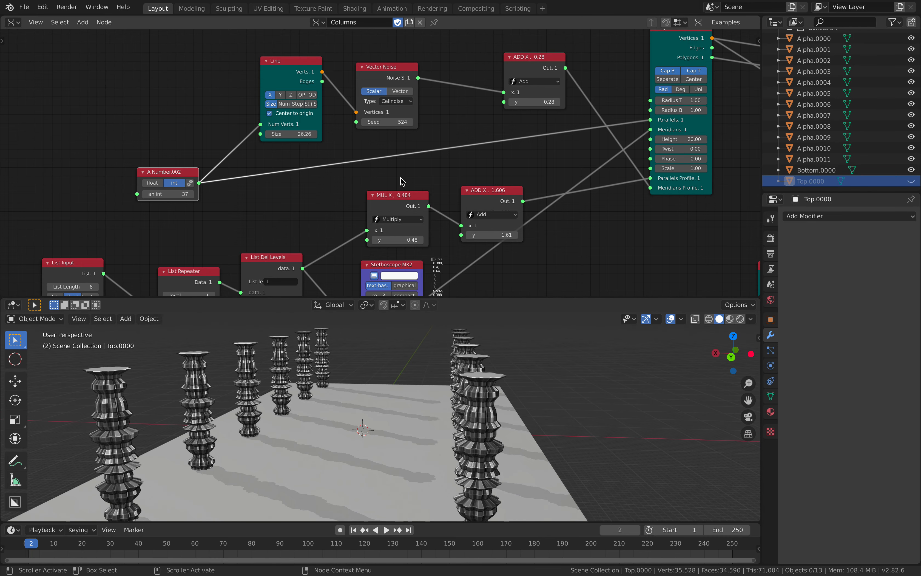
left_click_drag(386, 122, 410, 122)
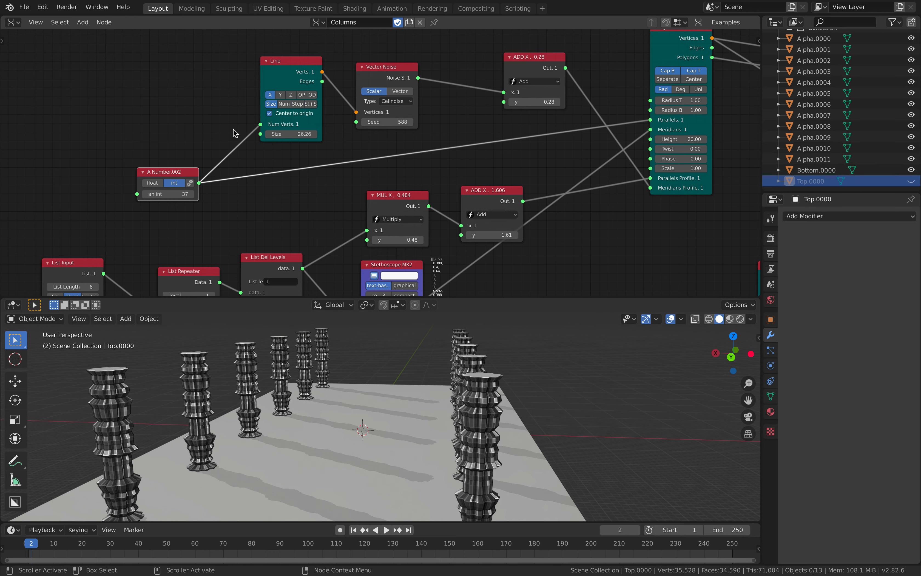
Step: Add a Number Range node in the free space beside the Line and A Number.002 nodes
middle_click_drag(96, 118, 205, 107)
key("alt+space")
type("rqnge")
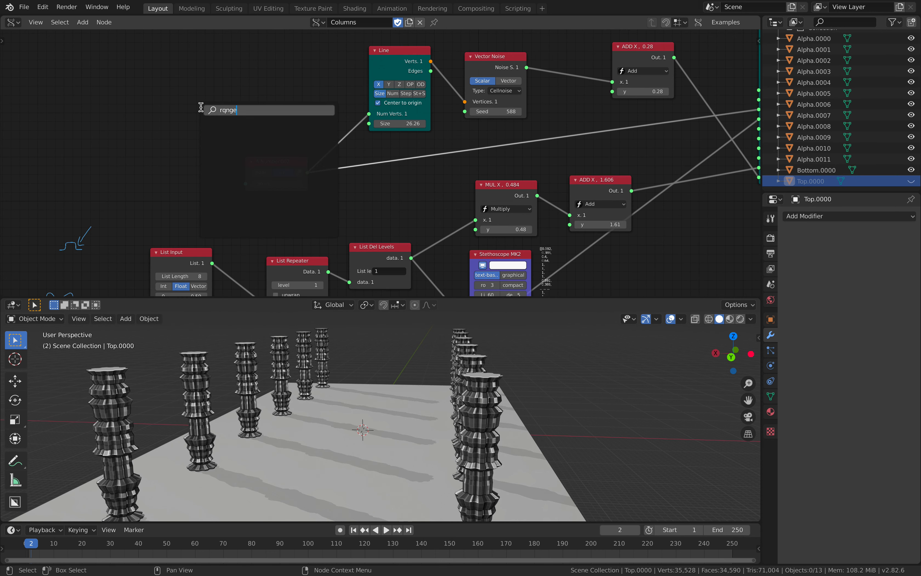
type("range i")
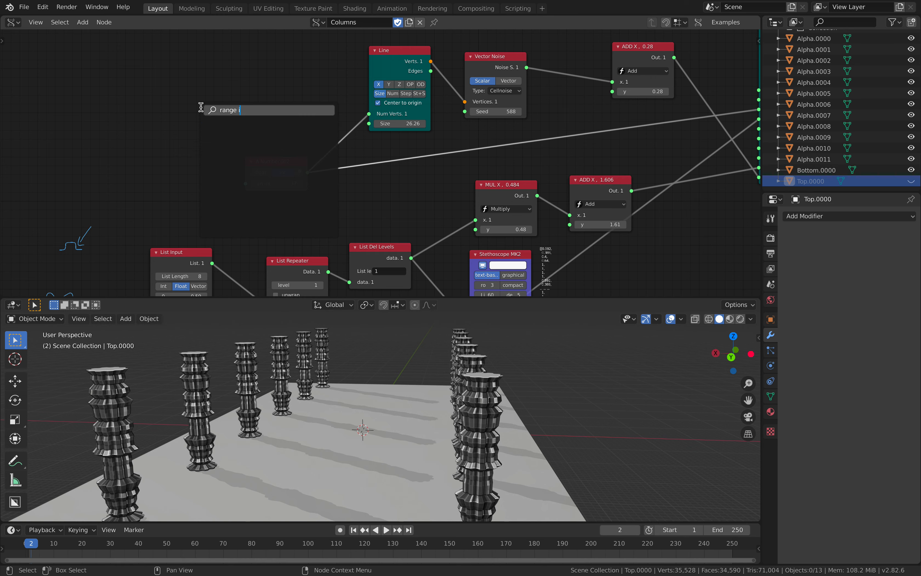
key("BackSpace")
key("Return")
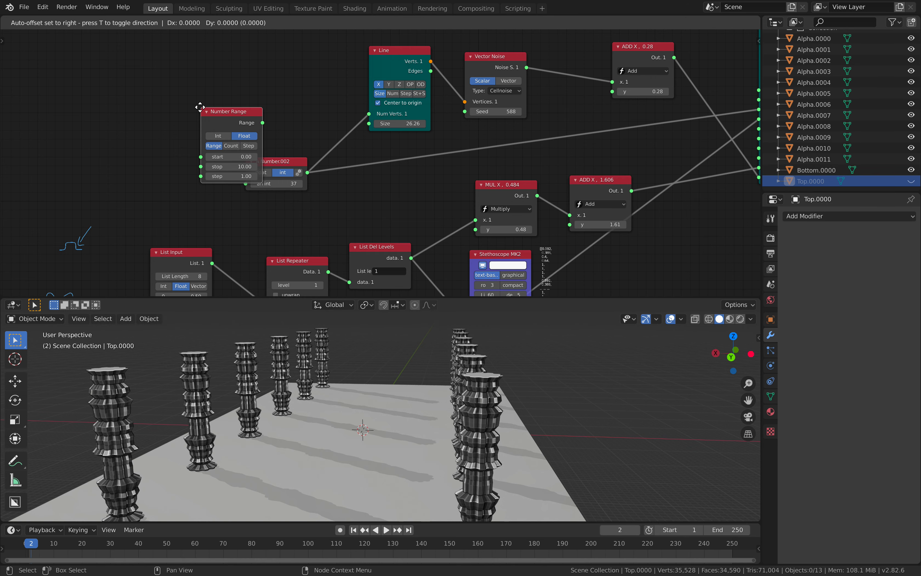
left_click(169, 104)
Step: Feed the Number Range node, in Int and Step mode with a count of 10, into the Vector Noise seed
left_click_drag(214, 95, 468, 114)
middle_click_drag(343, 385, 356, 370)
scroll(344, 375, "down", 1)
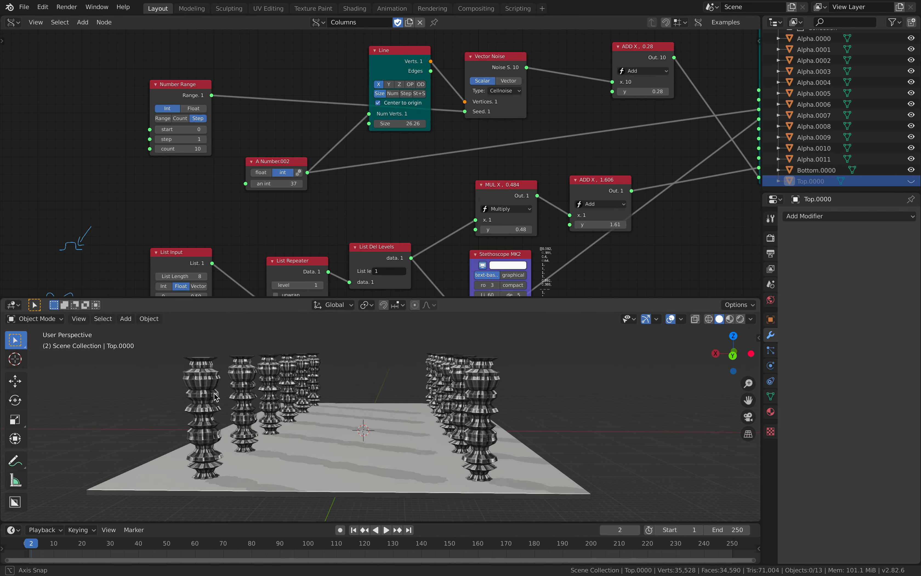
scroll(356, 369, "up", 1)
left_click(204, 149)
left_click(204, 149)
left_click(204, 149)
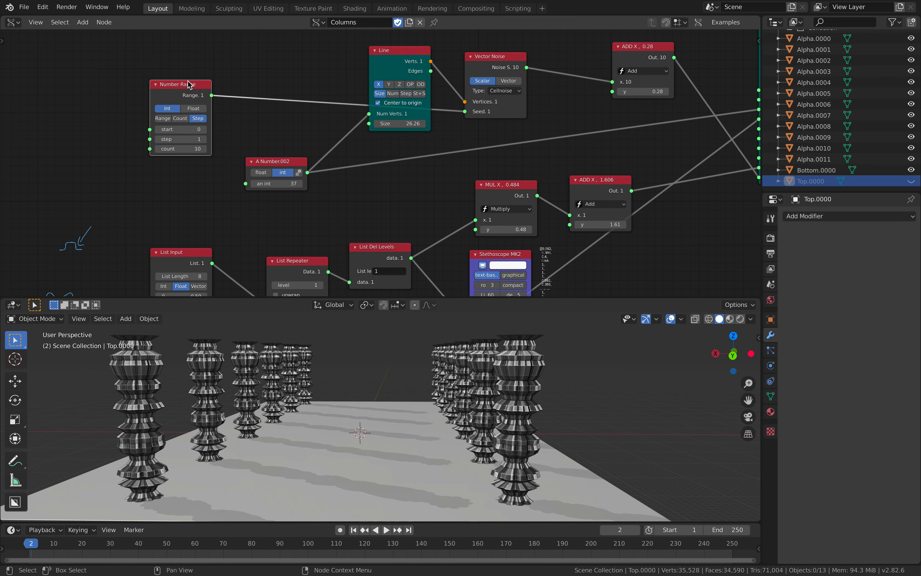
Step: Spread out the Number Range and Line nodes to make room around the Vector Noise node
left_click_drag(189, 84, 133, 109)
middle_click_drag(410, 114, 349, 148)
left_click_drag(332, 87, 298, 61)
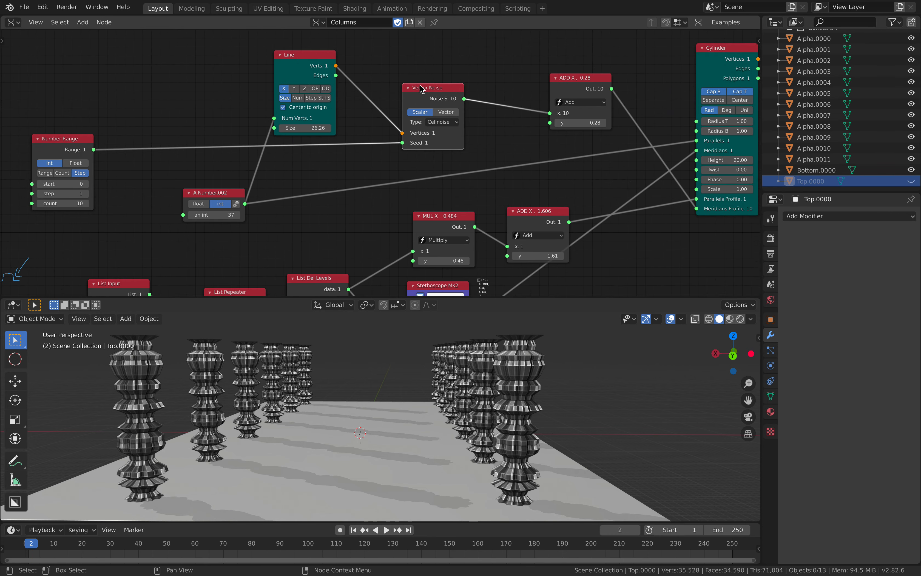
Step: Insert a List Split node on the link between Number Range and the Vector Noise seed
middle_click_drag(226, 133, 291, 111)
key("alt+space")
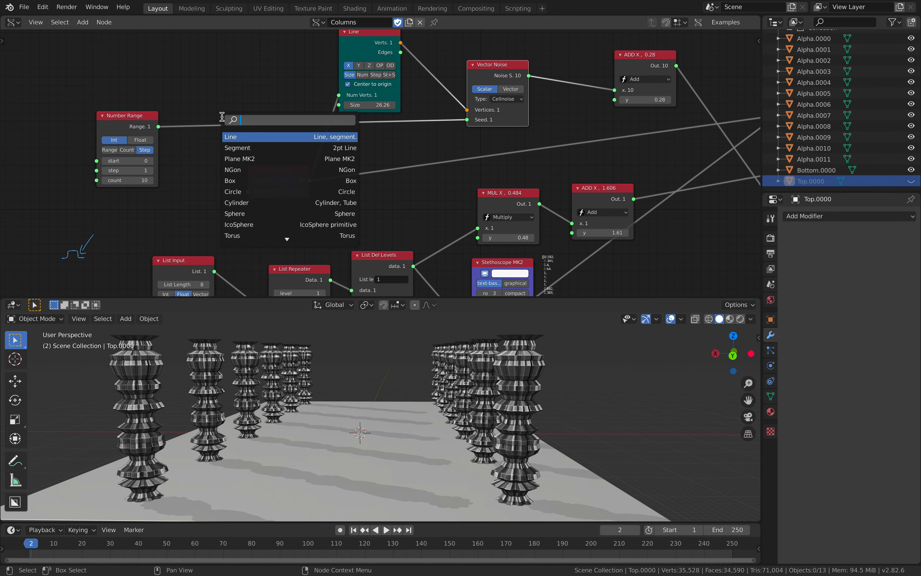
type("spli")
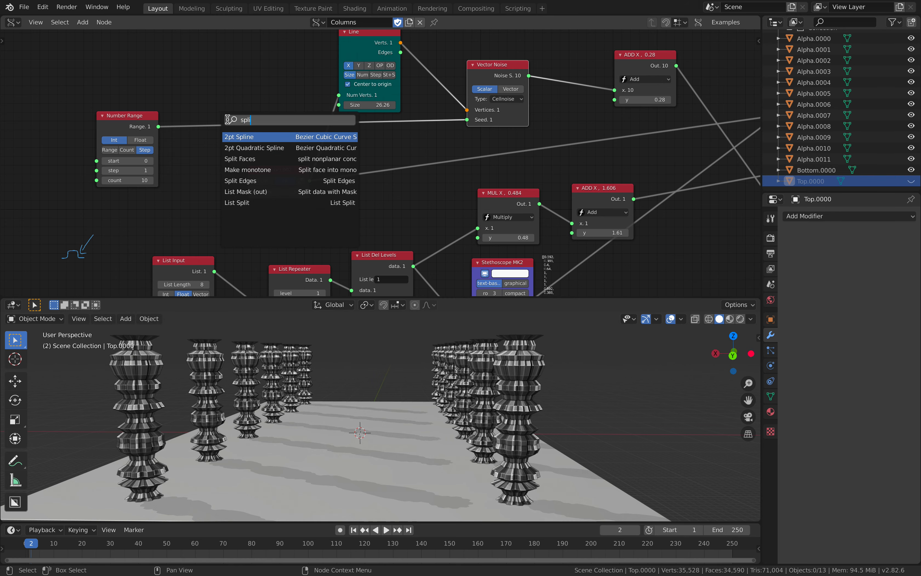
left_click(236, 203)
left_click(192, 106)
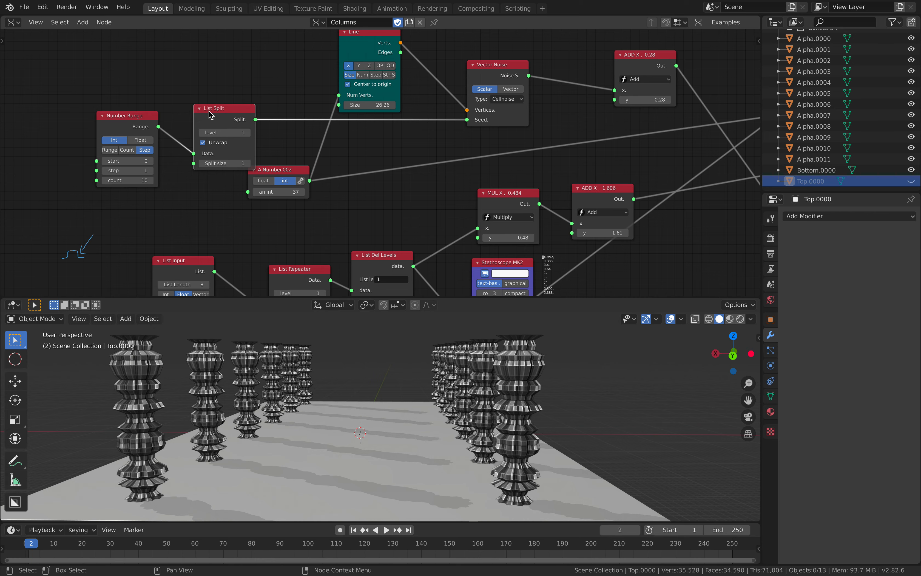
Step: Reconnect Number Range directly to the Vector Noise seed, and delete the List Split and Number Range nodes
left_click_drag(209, 116, 206, 83)
left_click_drag(158, 126, 453, 121)
left_click(247, 77)
key("x")
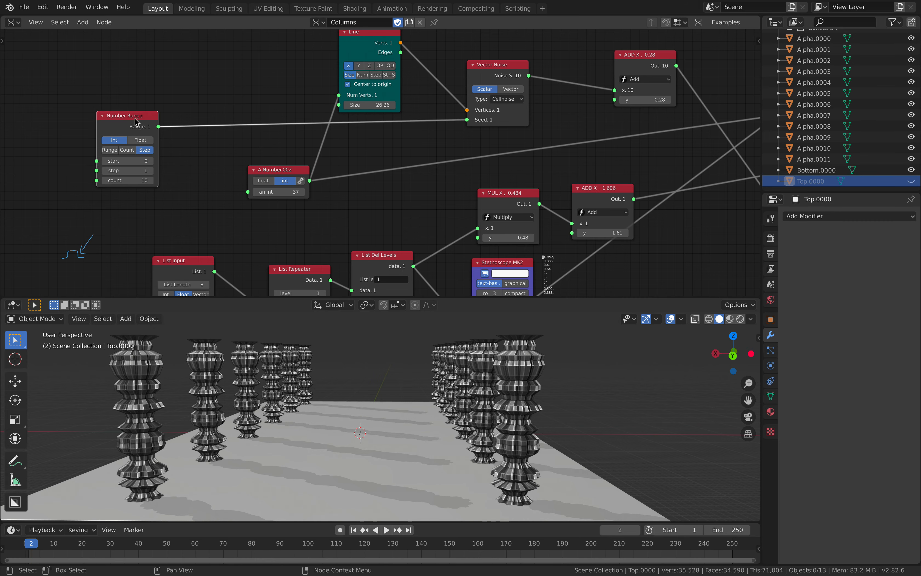
left_click(135, 122)
key("x")
Step: Set the Vector Noise seed to 674 after trying 620, and reposition the Vector Noise node and its following Add node
left_click_drag(507, 119, 530, 120)
left_click_drag(507, 82, 501, 76)
middle_click_drag(534, 96, 390, 125)
left_click_drag(392, 93, 368, 94)
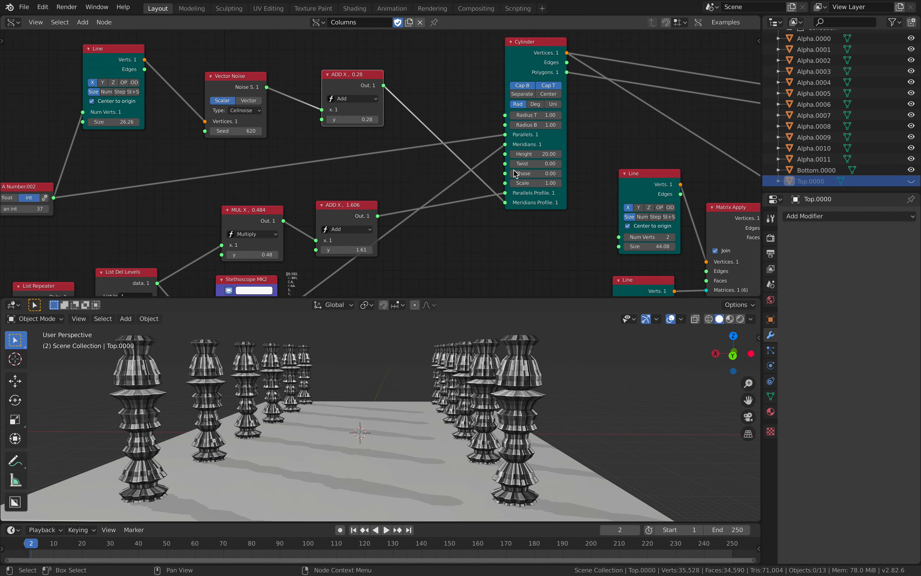
middle_click_drag(274, 105, 333, 123)
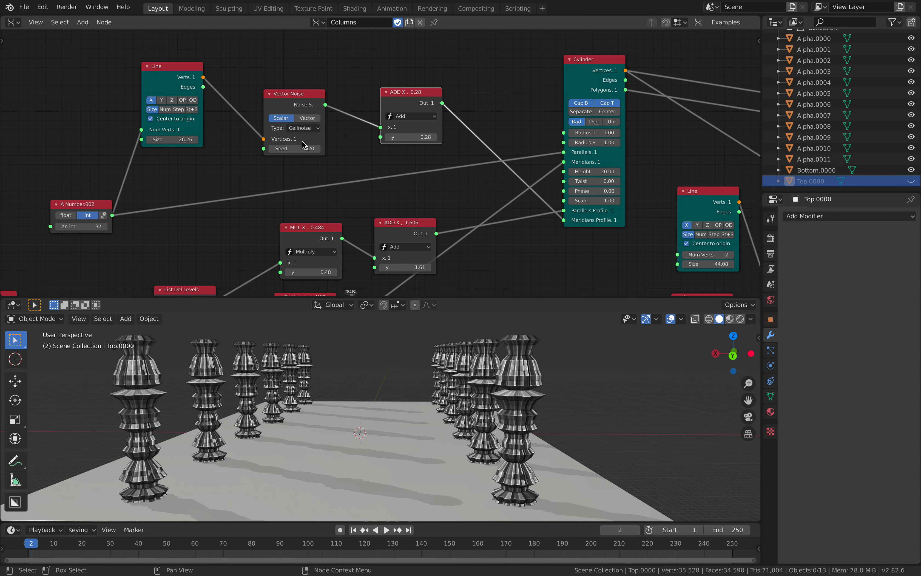
left_click_drag(295, 149, 309, 149)
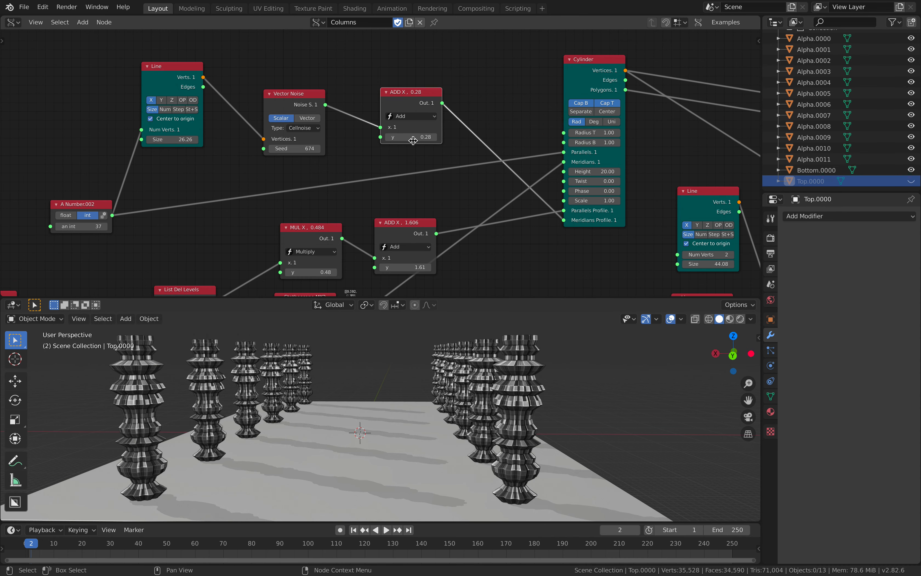
Step: Try 0.04 as the y value of the Add node after Vector Noise, and set it to -0.026
mouse_move(411, 137)
left_mouse_down()
mouse_move(441, 137)
mouse_move(410, 137)
left_mouse_up()
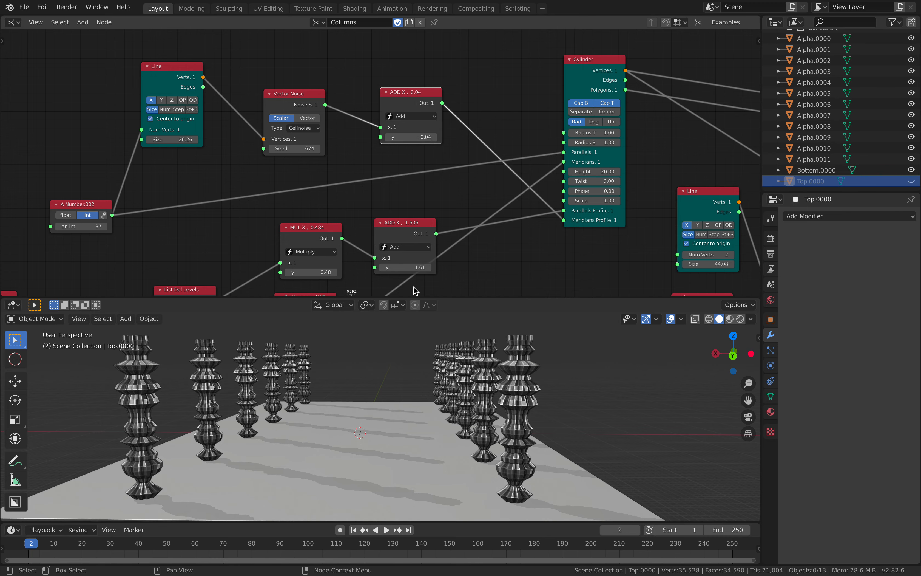
mouse_move(411, 137)
left_mouse_down()
mouse_move(400, 136)
mouse_move(417, 134)
left_mouse_up()
scroll(345, 403, "up", 5)
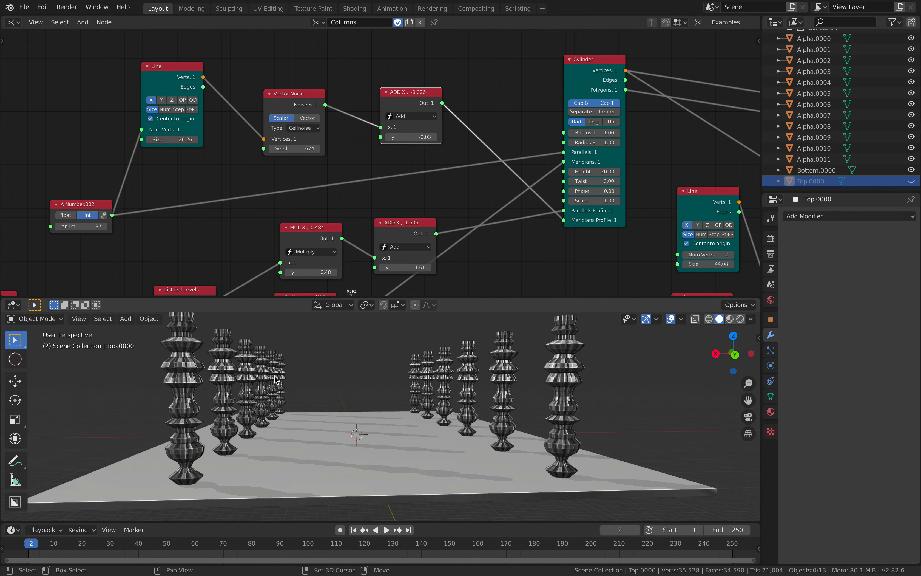
scroll(327, 417, "down", 3)
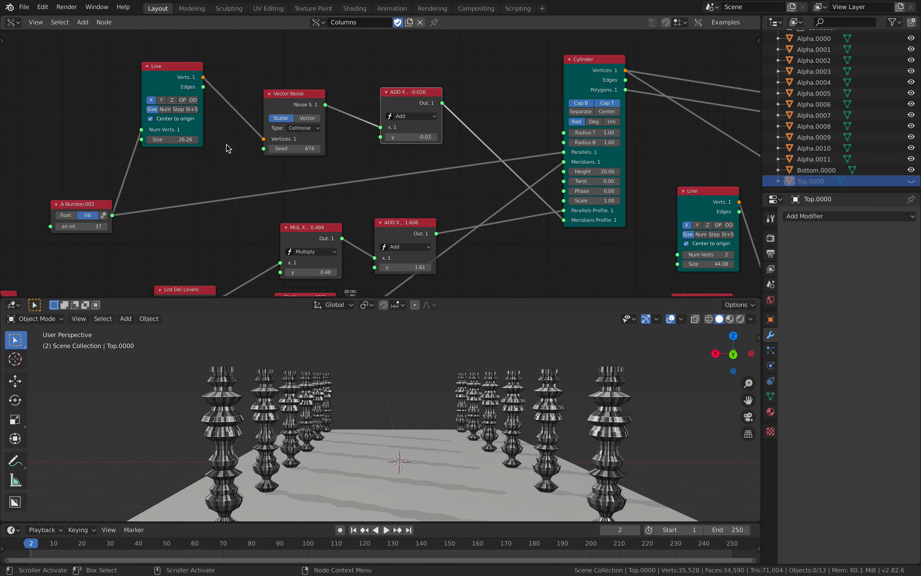
Step: Set the size of the Line node feeding Vector Noise to 1
left_click_drag(177, 139, 166, 139)
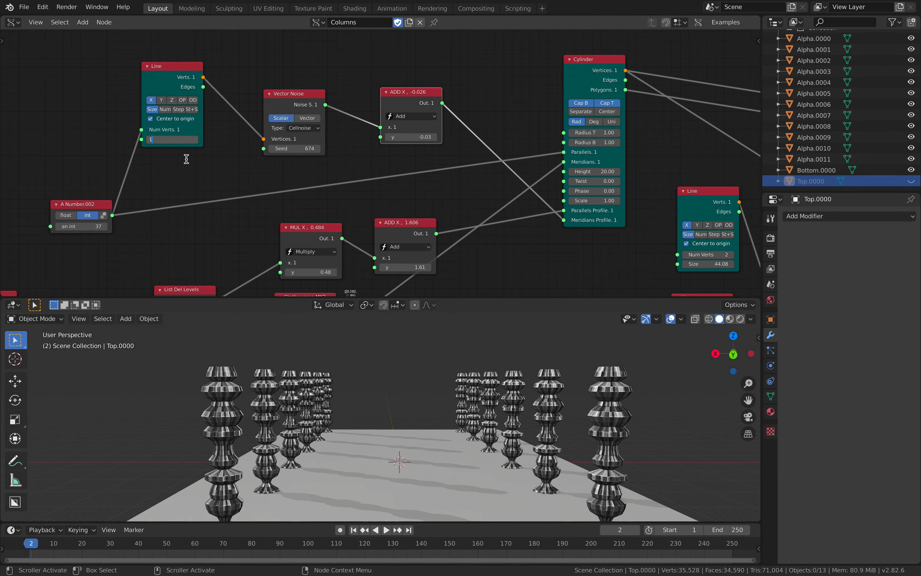
key("Return")
middle_click_drag(191, 173, 208, 131)
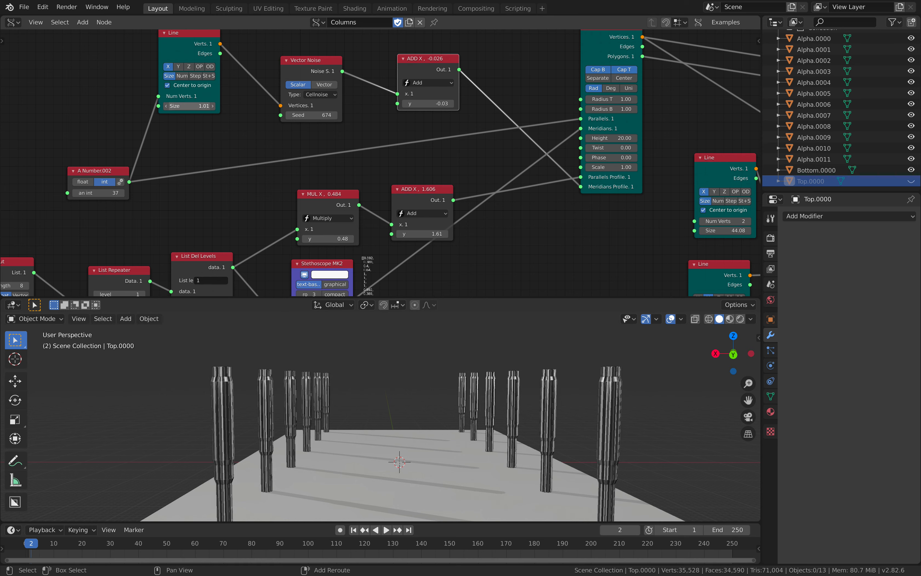
Step: Set the size of the Line node feeding Vector Noise to 1.74 and save the file
left_click_drag(189, 105, 198, 106)
middle_click_drag(362, 391, 348, 365)
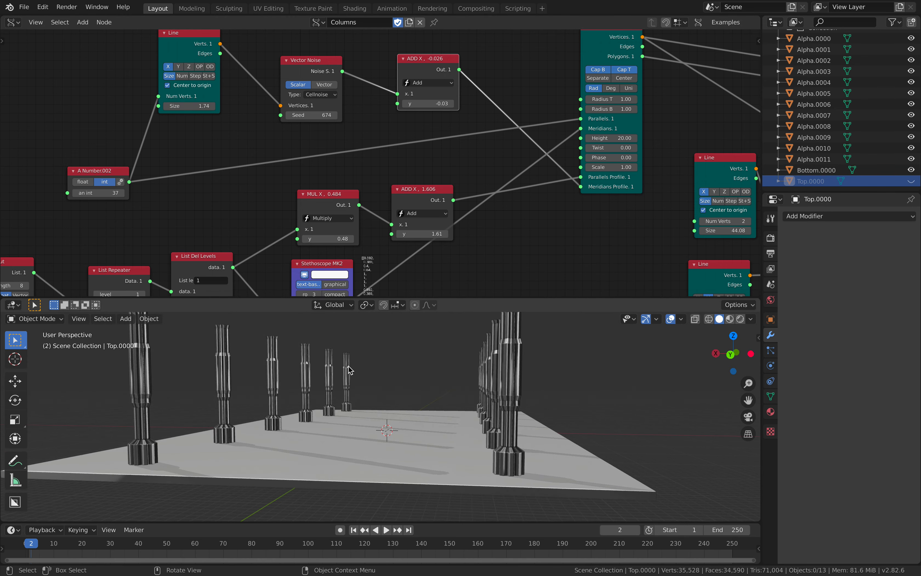
key("ctrl+s")
Step: Raise the Vector Noise seed to vary the column profile, and reposition the Cylinder and Viewer BMesh nodes
left_click_drag(311, 115, 331, 115)
middle_click_drag(467, 424, 518, 423)
scroll(346, 164, "down", 2)
middle_click_drag(388, 148, 340, 122)
middle_click_drag(420, 173, 362, 208)
left_click_drag(430, 79, 404, 80)
middle_click_drag(389, 120, 144, 172)
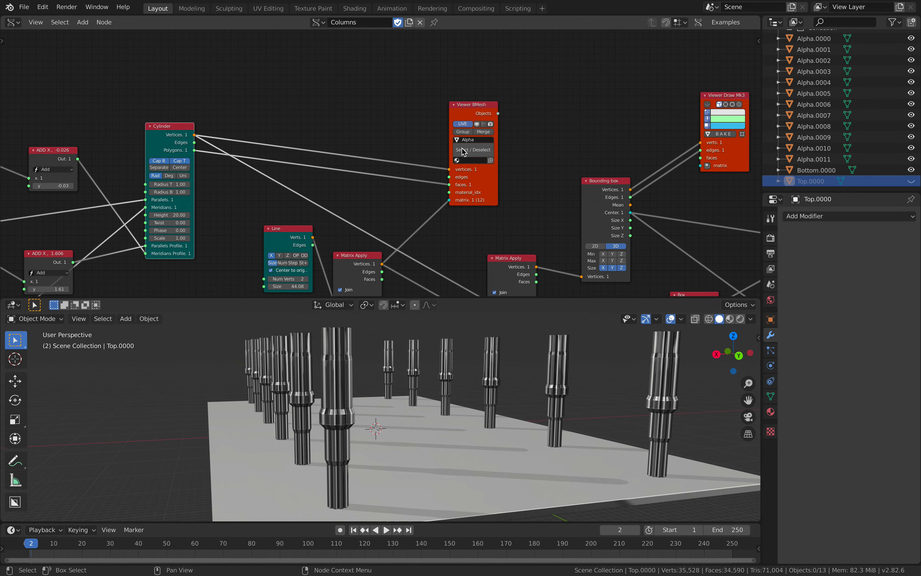
left_click_drag(485, 186, 480, 188)
Step: Reposition the two Line nodes and the Matrix Apply node that lay out the column grid
middle_click_drag(411, 223, 403, 134)
left_click_drag(276, 142, 255, 146)
left_click_drag(261, 224, 250, 228)
left_click_drag(256, 148, 257, 146)
left_click_drag(266, 230, 262, 226)
scroll(303, 203, "up", 2)
left_click_drag(335, 166, 313, 171)
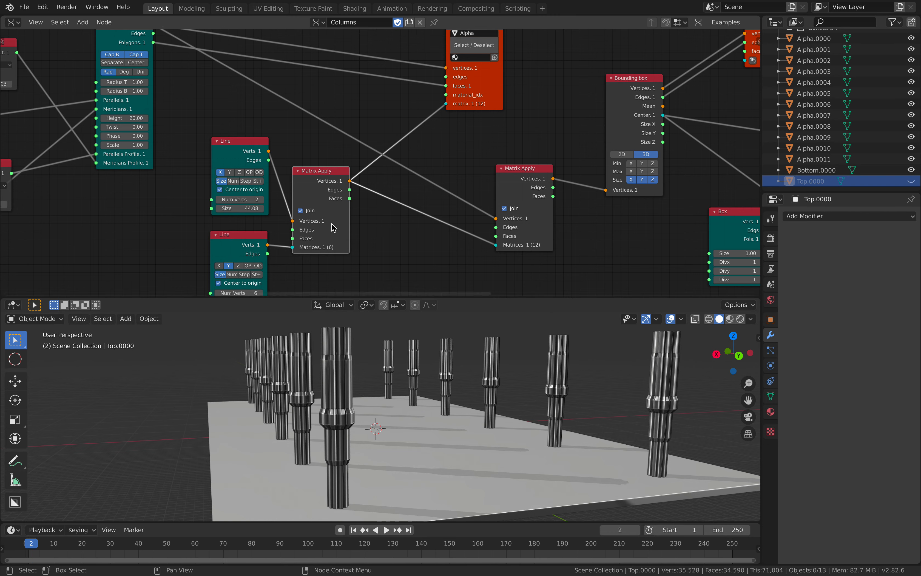
Step: Set the size of the column grid's X-axis Line node to 40.78 and of its Y-axis Line node to 111.04
middle_click_drag(332, 227, 329, 196)
left_click_drag(246, 181, 228, 181)
left_click_drag(230, 273, 235, 272)
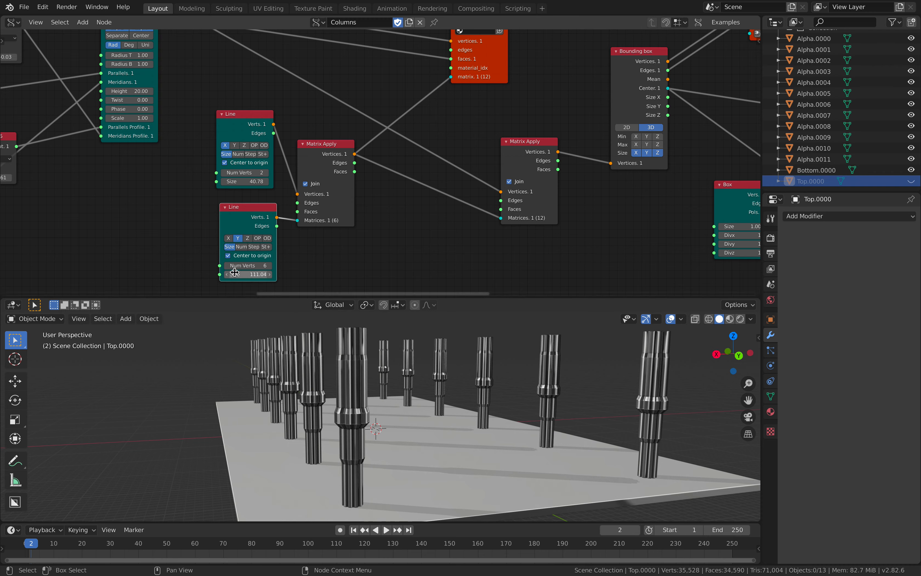
Step: Try 10 vertices on the Y-axis Line node to lengthen the two column rows
left_click(270, 266)
left_click(271, 265)
left_click(270, 265)
left_click(271, 265)
middle_click_drag(419, 411, 365, 388)
left_click(266, 173)
left_click(266, 173)
key("Return")
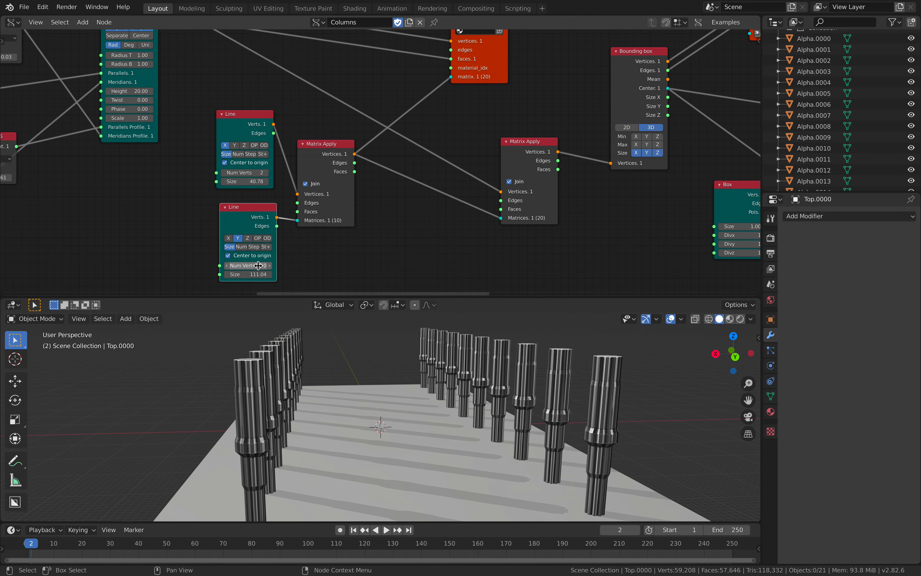
Step: Set the Y-axis Line node to 4 vertices after trying 2, and its size to 103.78
type("2")
key("Return")
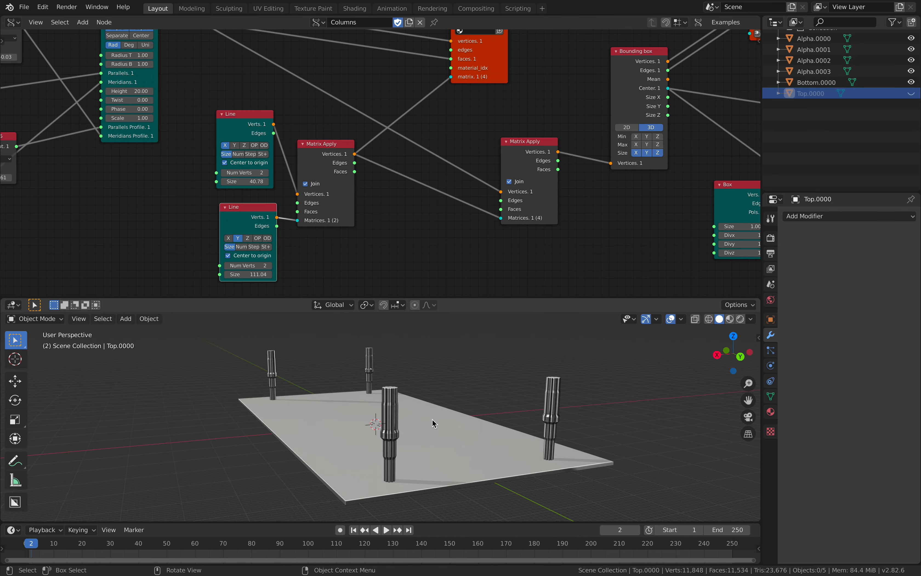
left_click(269, 266)
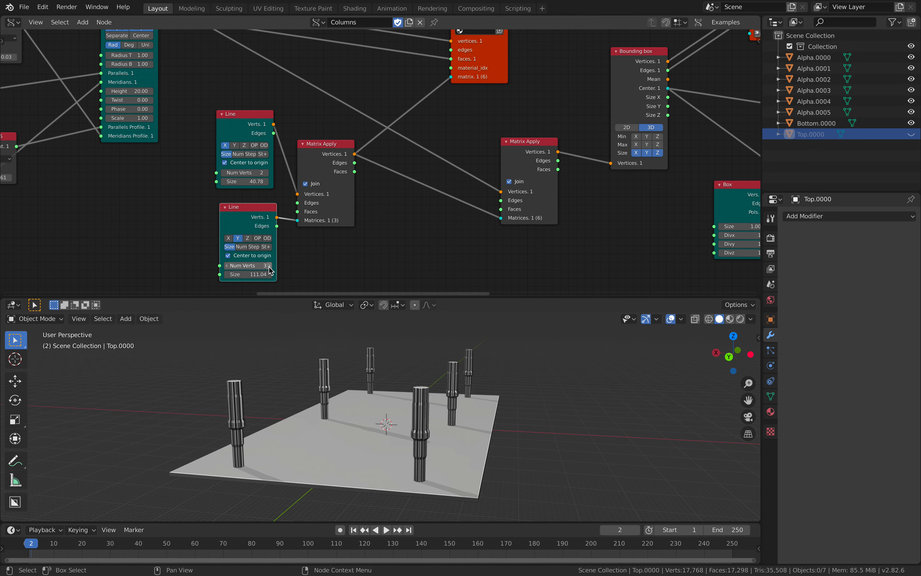
left_click(269, 266)
middle_click_drag(343, 381, 400, 377)
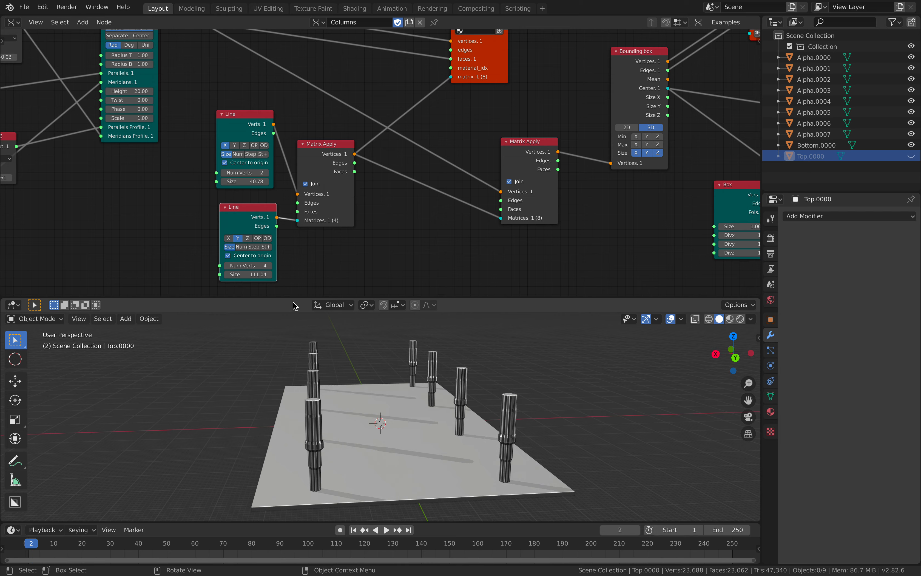
left_click_drag(248, 274, 233, 274)
Step: Unhide the Top.0000 roof slab, save the file, and deselect everything
middle_click_drag(273, 342, 355, 437)
left_click(355, 437)
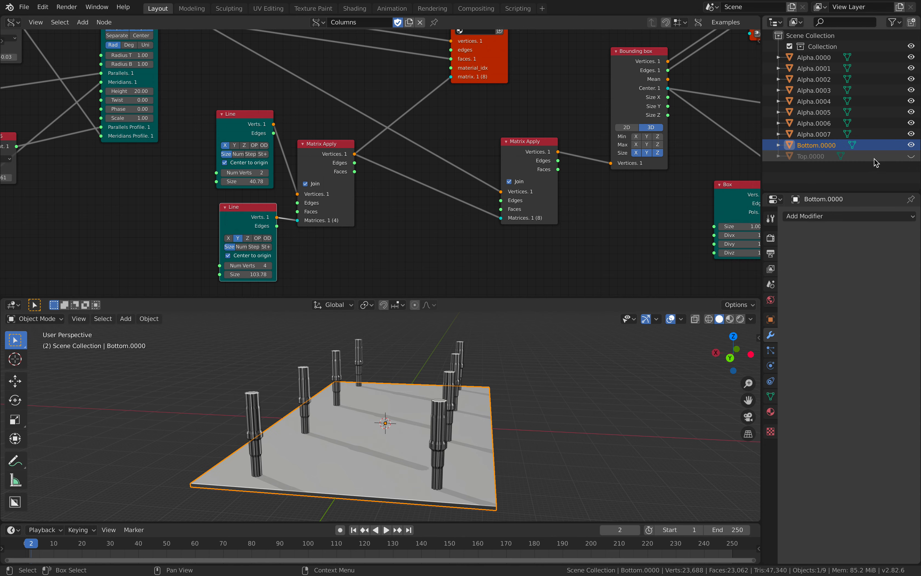
left_click(911, 156)
key("ctrl+s")
key("alt+a")
middle_click_drag(528, 364, 519, 375)
Step: Rearrange the Viewer BMesh, Matrix Apply and Bounding box nodes into a more compact layout
middle_click_drag(427, 223, 350, 234)
left_click_drag(435, 157, 408, 140)
middle_click_drag(380, 151, 312, 197)
left_click_drag(324, 34, 309, 37)
middle_click_drag(357, 77, 216, 124)
mouse_move(343, 163)
left_mouse_down()
mouse_move(332, 162)
mouse_move(344, 150)
left_mouse_up()
left_click_drag(242, 229, 284, 167)
Step: Examine the roofed temple from several angles along with the cross and ring outlines drawn beside it
middle_click_drag(380, 403, 407, 434)
middle_click_drag(490, 420, 448, 402)
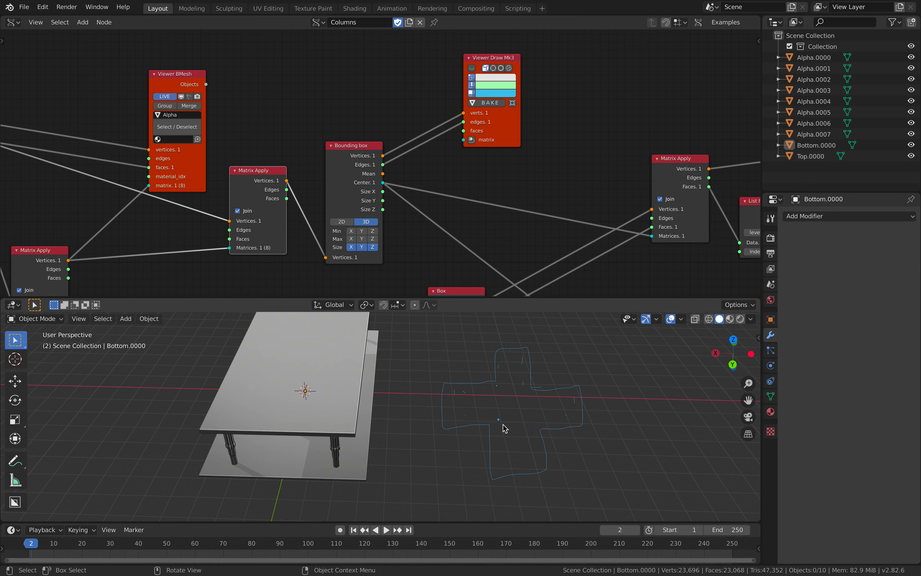
middle_click_drag(536, 408, 467, 401, "shift")
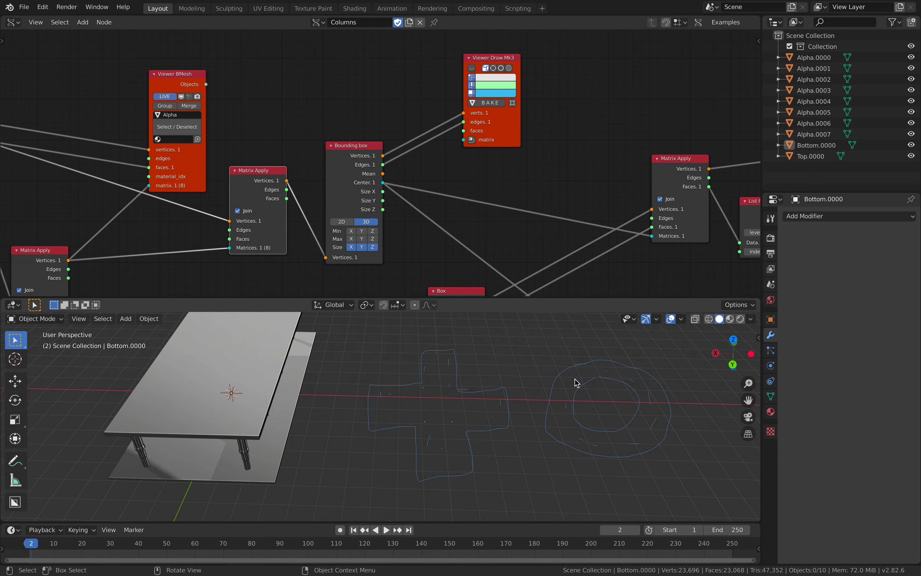
middle_click_drag(573, 383, 429, 424)
scroll(380, 414, "up", 2)
middle_click_drag(320, 407, 401, 389)
scroll(316, 383, "up", 1)
Step: Move the Bounding box, Matrix Apply and Box nodes closer to their connected neighbours
middle_click_drag(342, 142, 177, 118)
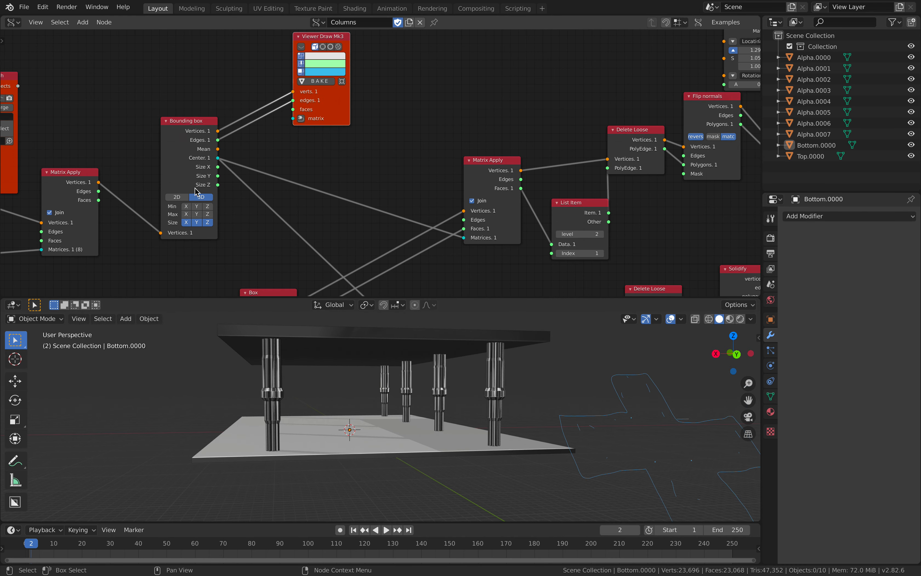
left_click_drag(190, 134, 193, 147)
left_click_drag(491, 163, 489, 141)
scroll(394, 234, "down", 3)
middle_click_drag(393, 236, 397, 186)
left_click_drag(290, 217, 286, 199)
scroll(352, 183, "up", 2)
middle_click_drag(348, 185, 338, 155)
left_click_drag(265, 175, 272, 150)
Step: Shift the upper Matrix Apply node slightly and place the Box node nearer to the two Matrix Apply nodes
scroll(285, 180, "up", 1)
middle_click_drag(417, 134, 222, 154)
scroll(239, 147, "down", 2)
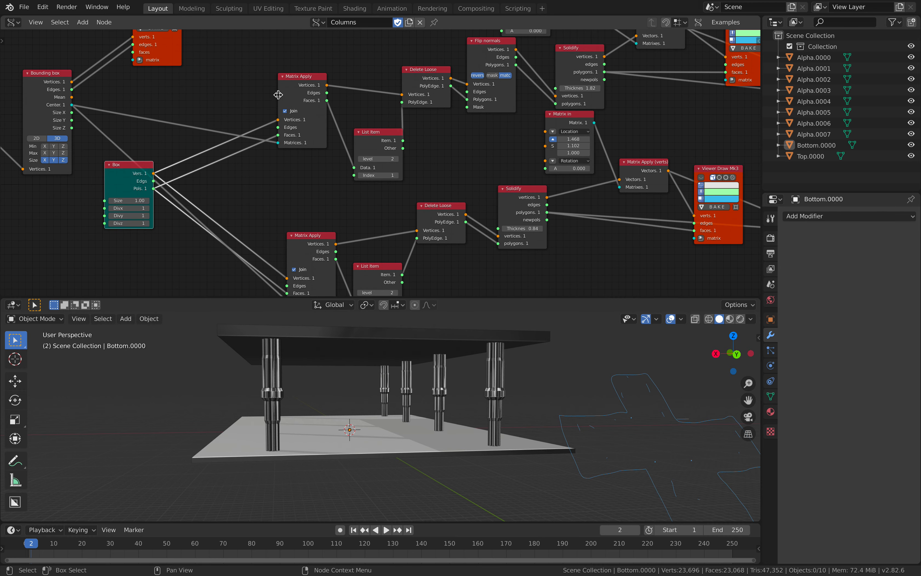
left_click_drag(278, 94, 285, 82)
left_click_drag(146, 164, 200, 141)
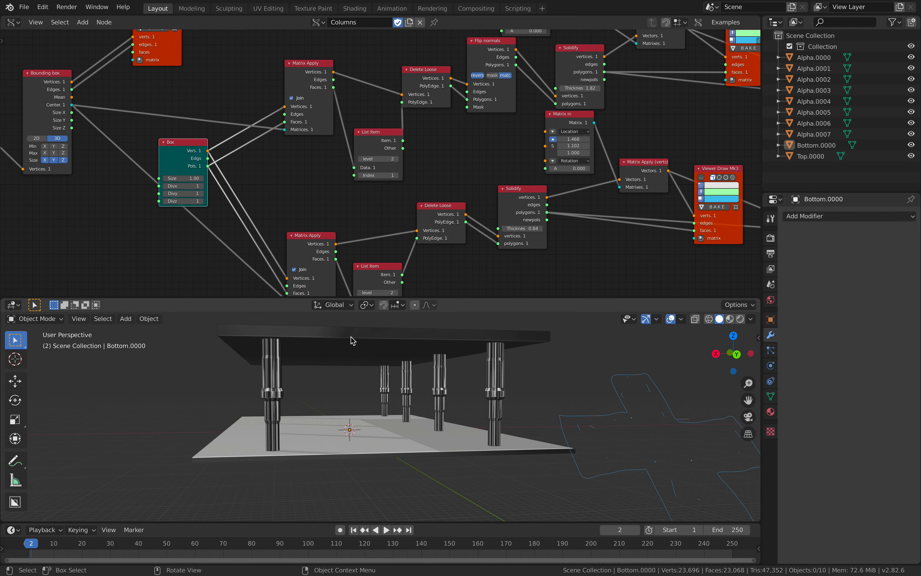
Step: Move the lower Matrix Apply, List Item and Delete Loose nodes up into a tighter row
middle_click_drag(371, 252, 372, 239)
left_click_drag(300, 222, 291, 179)
left_click_drag(368, 255, 368, 236)
middle_click_drag(366, 232, 326, 248)
left_click_drag(393, 215, 398, 208)
middle_click_drag(451, 200, 450, 203)
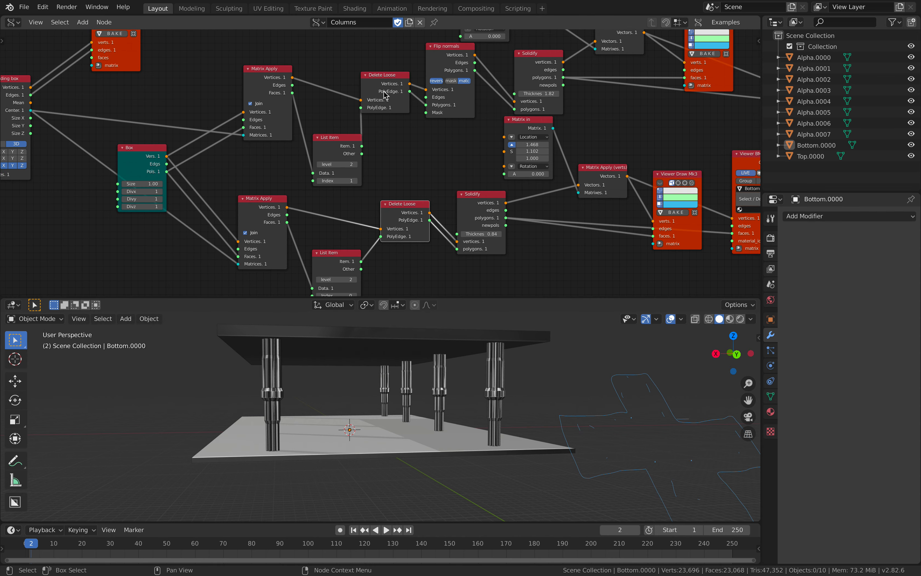
Step: Reposition the upper Delete Loose and Flip normals nodes and the lower Matrix in node
left_click_drag(389, 85, 393, 87)
middle_click_drag(438, 66, 375, 110)
left_click_drag(380, 103, 387, 110)
left_click_drag(459, 168, 471, 184)
Step: Set the thickness of the roof's Solidify node to 6.20 and of the base's Solidify node to 2.22
scroll(476, 342, "up", 2)
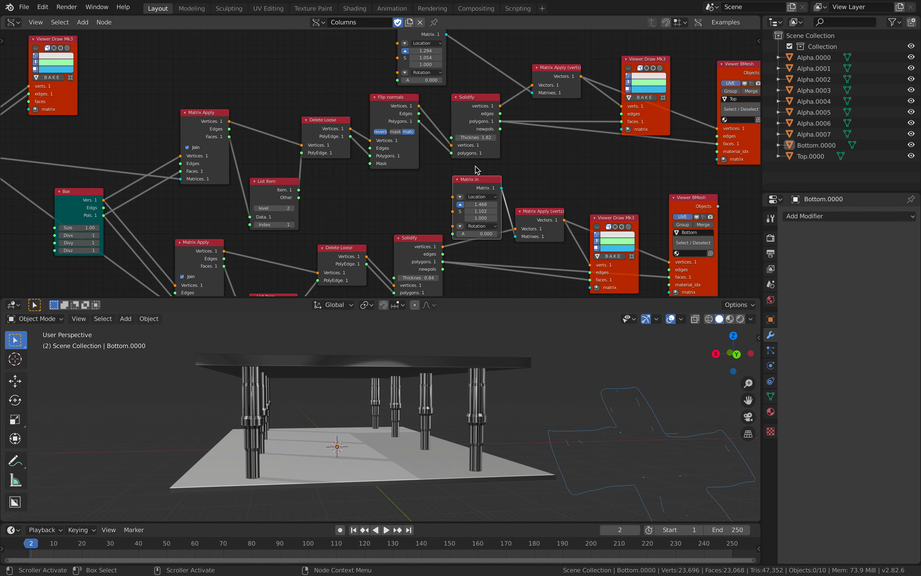
left_click_drag(476, 137, 495, 137)
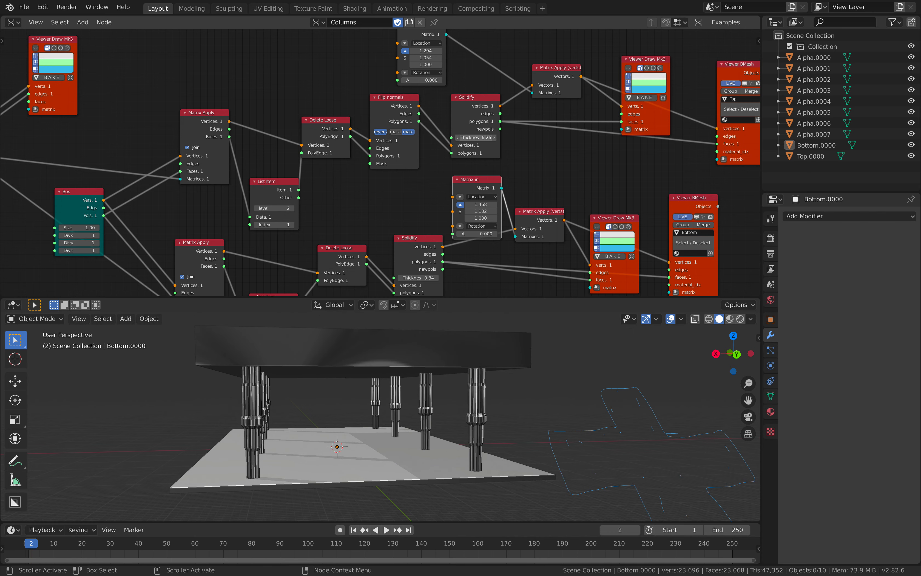
middle_click_drag(509, 214, 505, 144)
mouse_move(414, 208)
left_mouse_down()
mouse_move(445, 208)
mouse_move(423, 207)
left_mouse_up()
scroll(421, 370, "down", 3)
scroll(438, 417, "up", 2)
Step: Duplicate the base slab just below itself and scale the copy up into a wider step
left_click(438, 426)
middle_click_drag(438, 426, 389, 387)
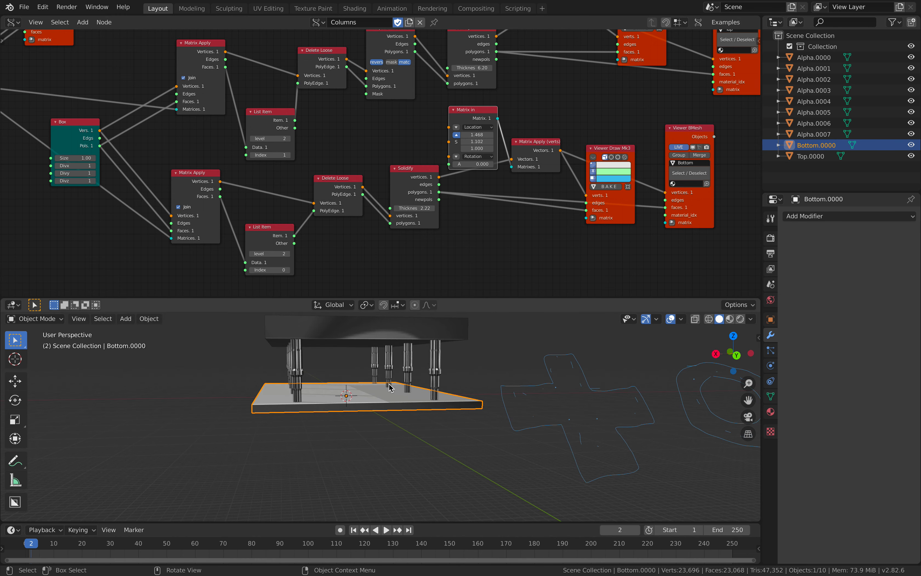
key("shift+d")
left_click(389, 386)
key("s")
left_click(425, 398)
Step: Duplicate the new step downward along Z and scale the copy up into a second, wider step
key("shift+d")
key("z")
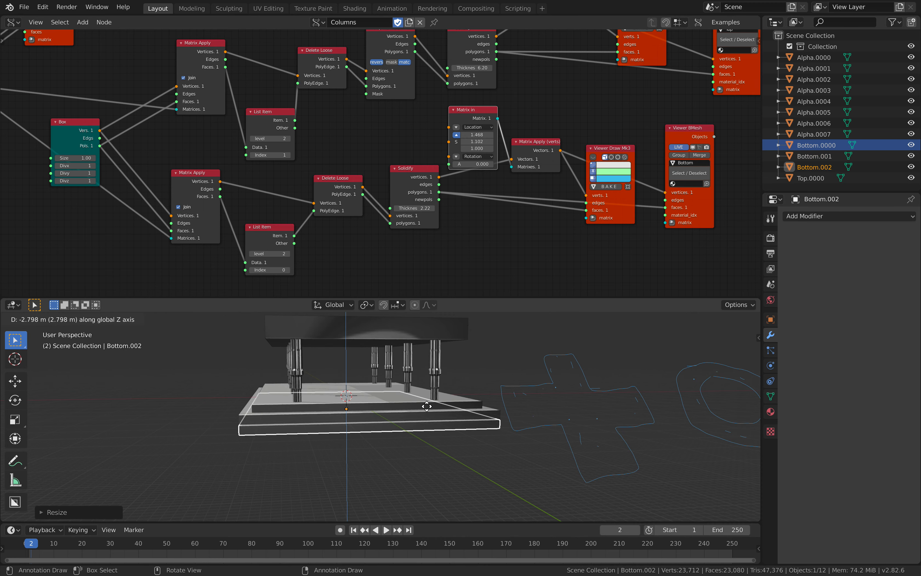
left_click(426, 407)
key("s")
left_click(434, 408)
Step: Add a third step by duplicating the second one downward along Z and enlarging the copy
key("shift+d")
key("z")
left_click(435, 419)
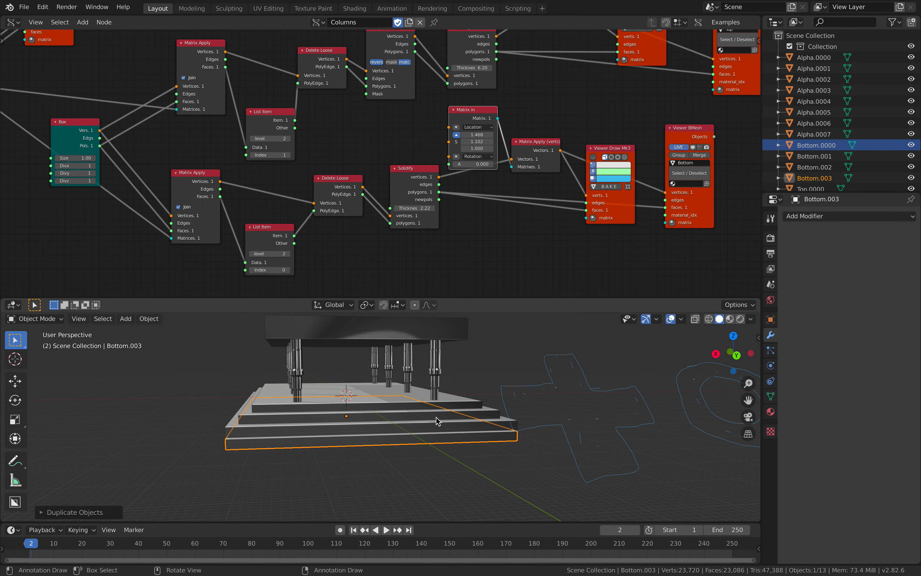
key("s")
left_click(442, 421)
Step: Try a fourth step by duplicating the lowest one downward along Z, and delete that copy
middle_click_drag(441, 422, 421, 406)
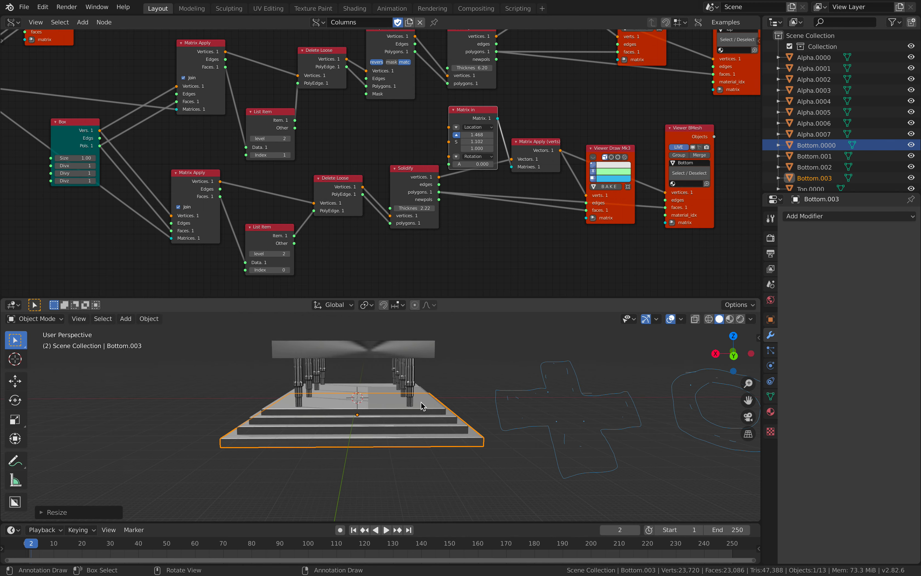
key("shift+d")
key("z")
left_click(421, 418)
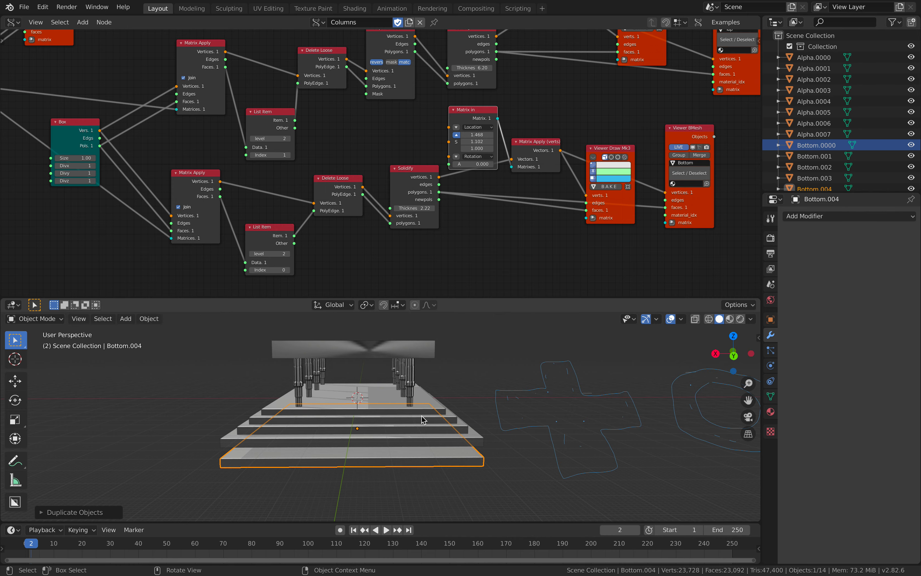
key("x")
left_click(421, 416)
middle_click_drag(421, 416, 438, 377)
scroll(487, 387, "up", 3)
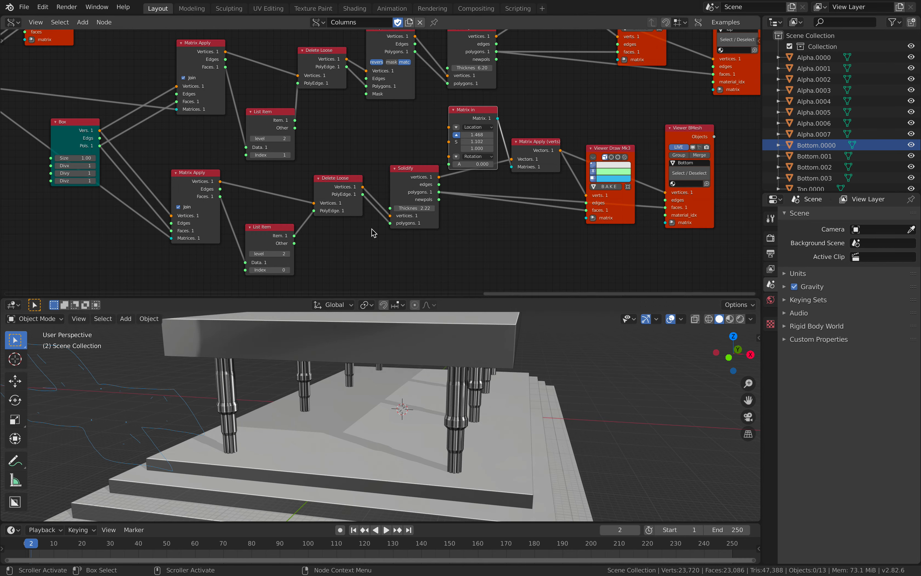
Step: Reposition the base slab's Viewer BMesh and Viewer Draw nodes at the end of the lower node row
scroll(463, 213, "down", 3)
middle_click_drag(463, 213, 410, 237)
left_click_drag(525, 166, 568, 158)
left_click_drag(488, 176, 508, 157)
Step: Enlarge the 3D viewport and cut a rectangular recess into the roof slab's upper face with a BoxCutter box, leaving a thin rim
mouse_move(444, 361)
middle_mouse_down()
mouse_move(459, 358)
mouse_move(434, 334)
mouse_move(448, 354)
mouse_move(376, 350)
mouse_move(545, 376)
mouse_move(534, 370)
middle_mouse_up()
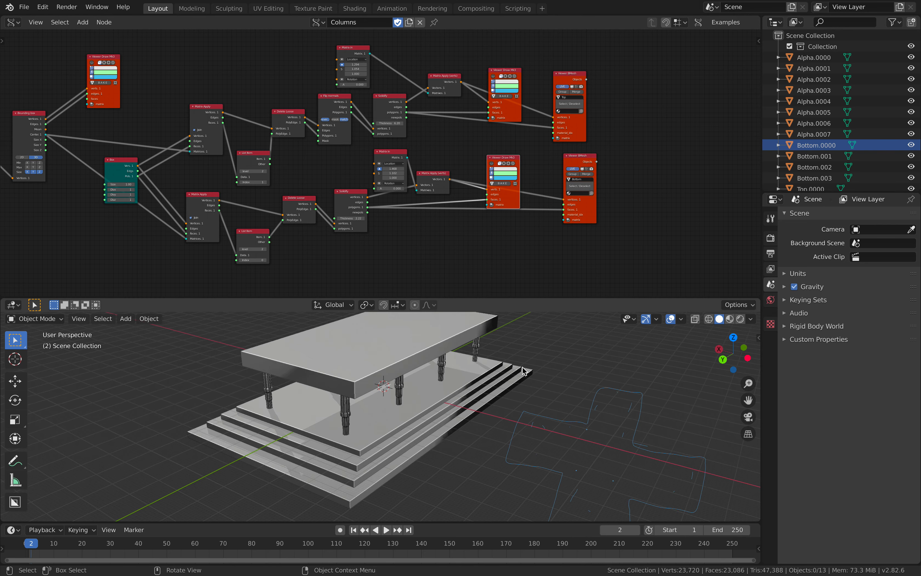
left_click(414, 320)
middle_click_drag(445, 353, 445, 335)
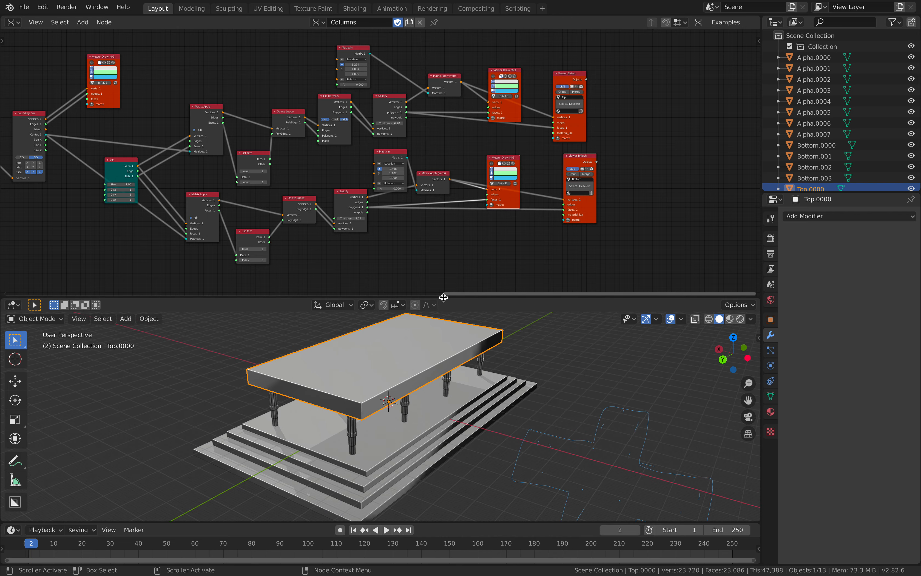
left_click_drag(445, 298, 445, 194)
middle_click_drag(418, 267, 448, 298)
middle_click_drag(204, 384, 193, 405)
left_click(15, 398)
mouse_move(280, 247)
left_mouse_down()
mouse_move(380, 297)
mouse_move(507, 340)
left_mouse_up()
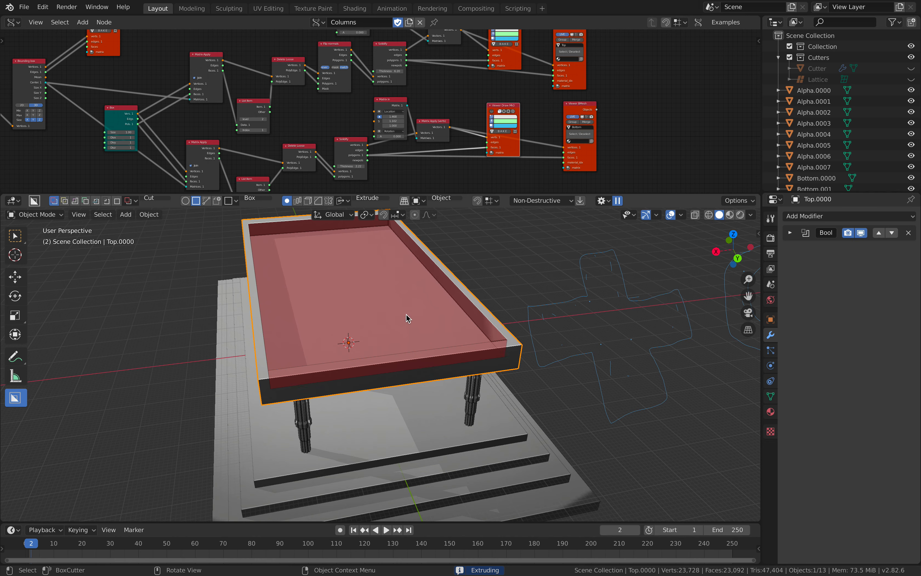
left_click(392, 293)
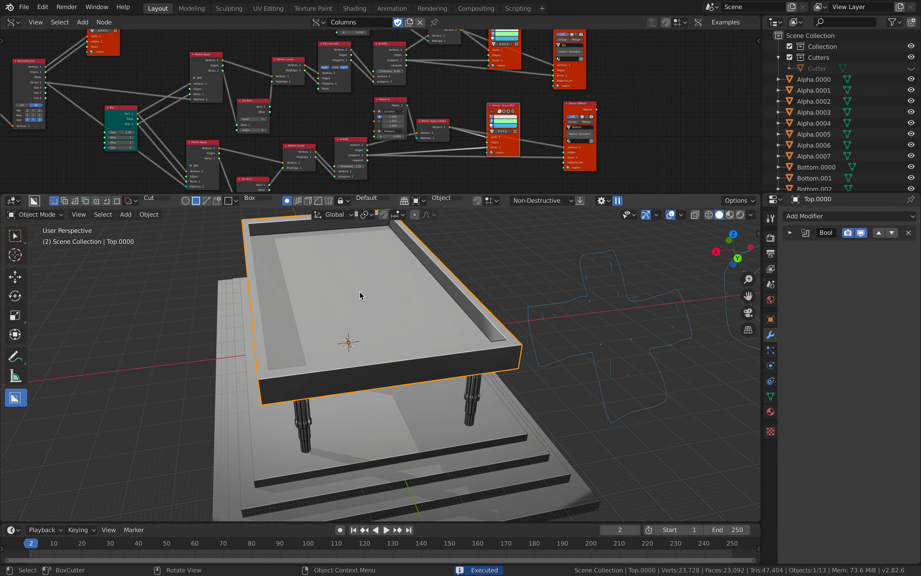
Step: Examine the temple from the side, switch to the browser to view the Apple Store design images, and return to Blender
middle_click_drag(359, 291, 429, 308)
middle_click_drag(412, 346, 213, 297)
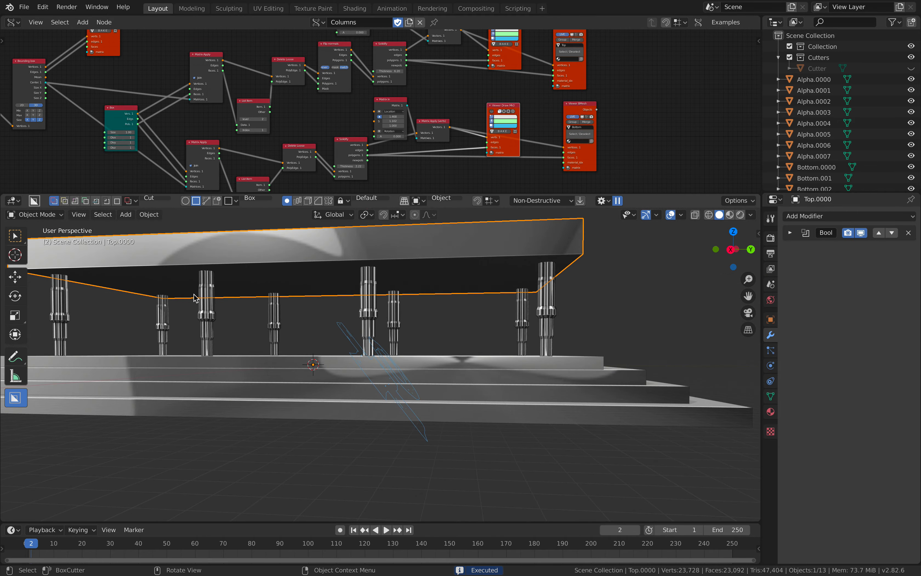
middle_click_drag(467, 299, 466, 304)
key("ctrl+Right")
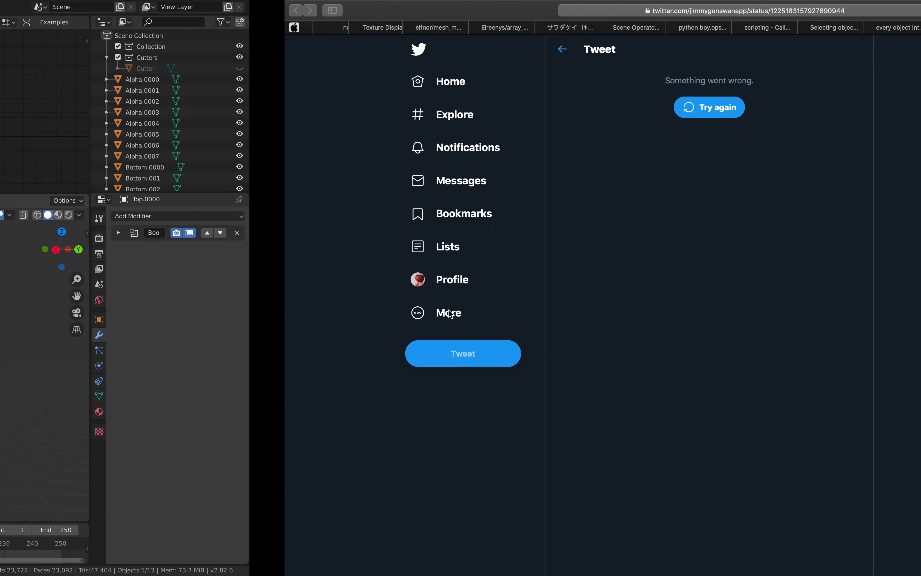
left_click(820, 27)
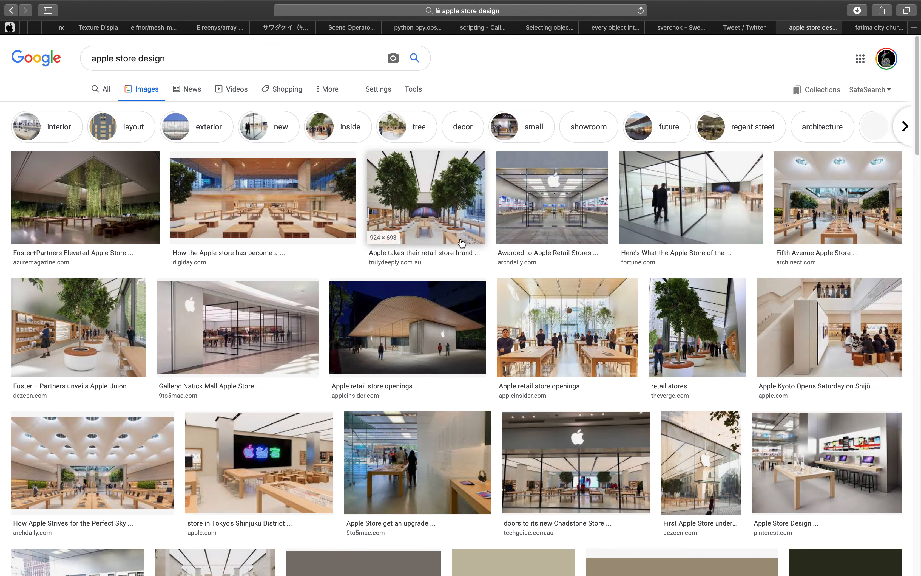
key("ctrl+Left")
Step: Select a front column and examine the columns and the spaces between them from low side angles
middle_click_drag(373, 331, 219, 289)
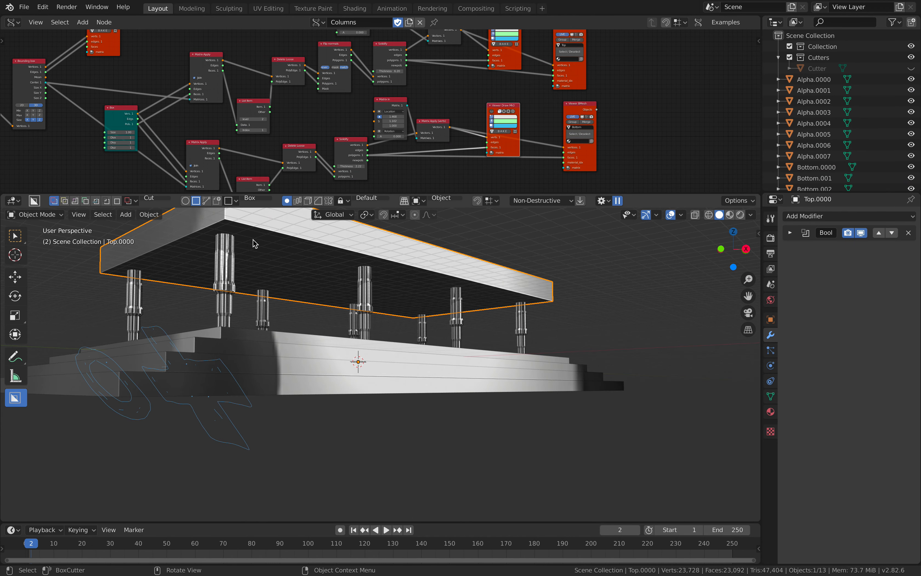
middle_click_drag(382, 276, 414, 293)
left_click(349, 311)
middle_click_drag(349, 312, 281, 305)
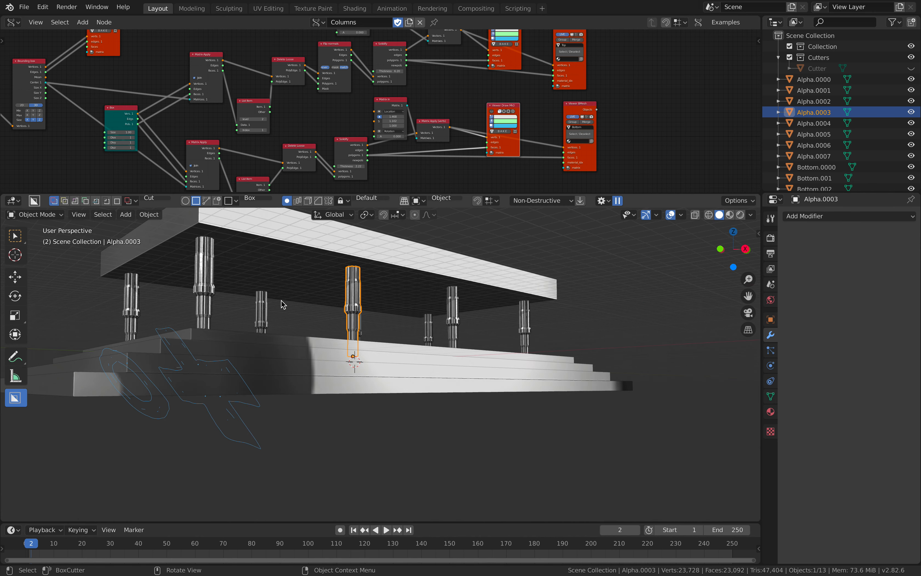
middle_click_drag(350, 324, 202, 334)
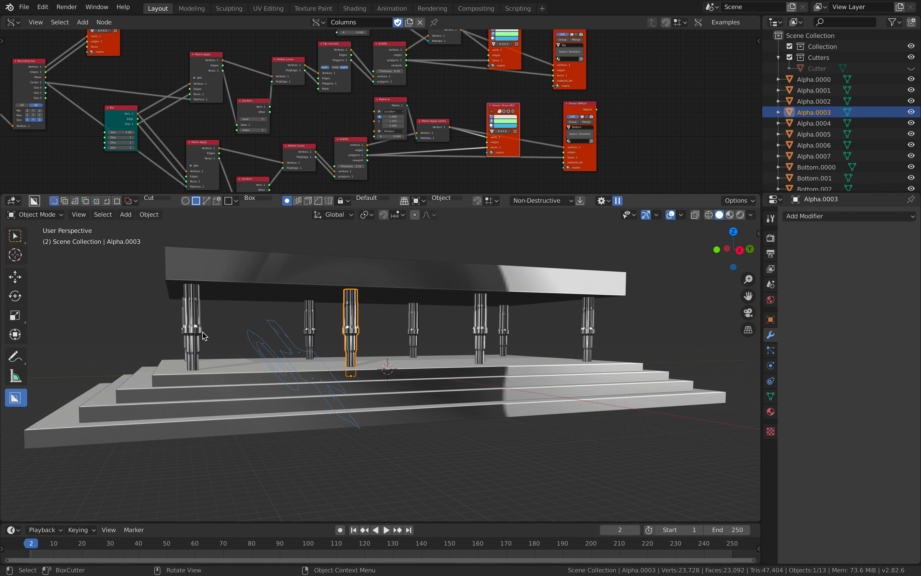
Step: Switch from the BoxCutter tool back to the Select Box tool
key("d")
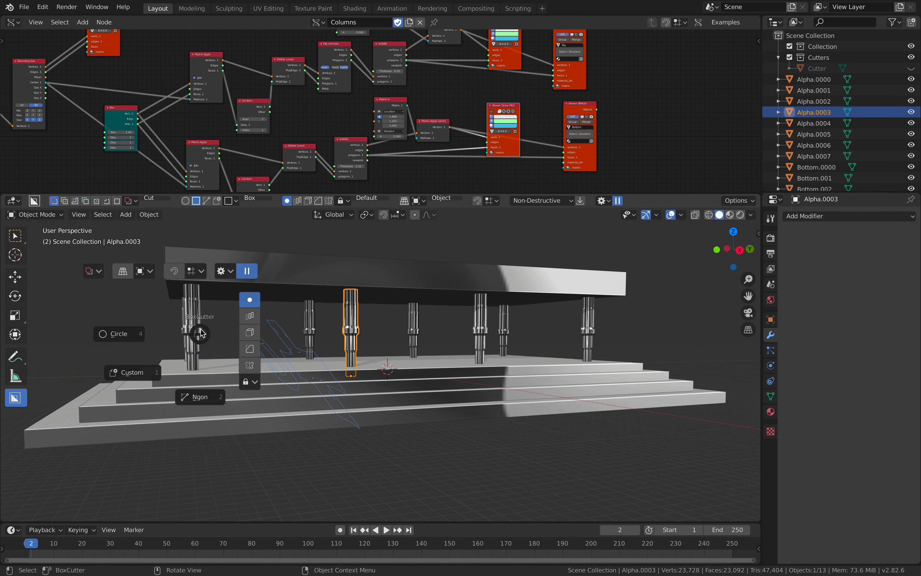
key("Escape")
left_click(14, 236)
middle_click_drag(198, 306, 210, 308)
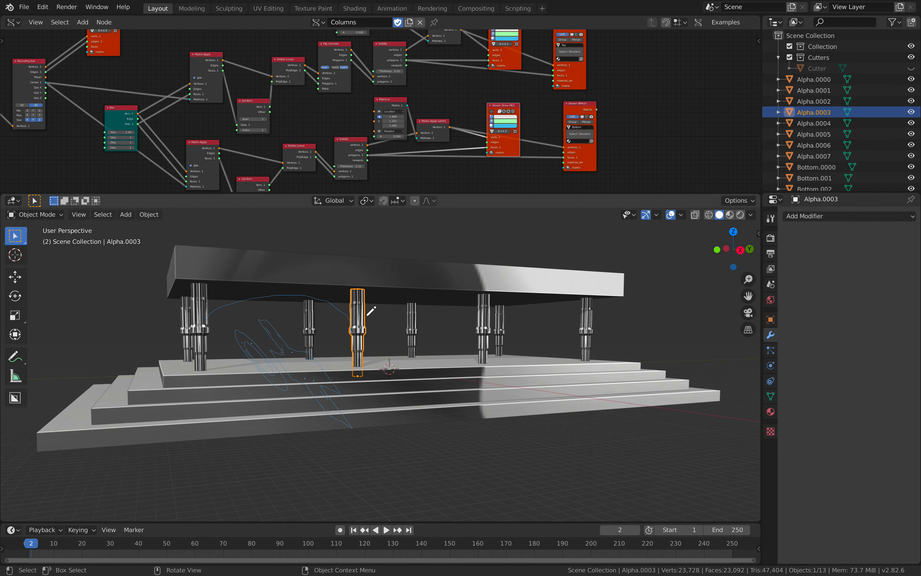
Step: Sketch freehand arch annotations spanning the gaps between the temple's columns beneath the roof slab
middle_click_drag(583, 309, 480, 343)
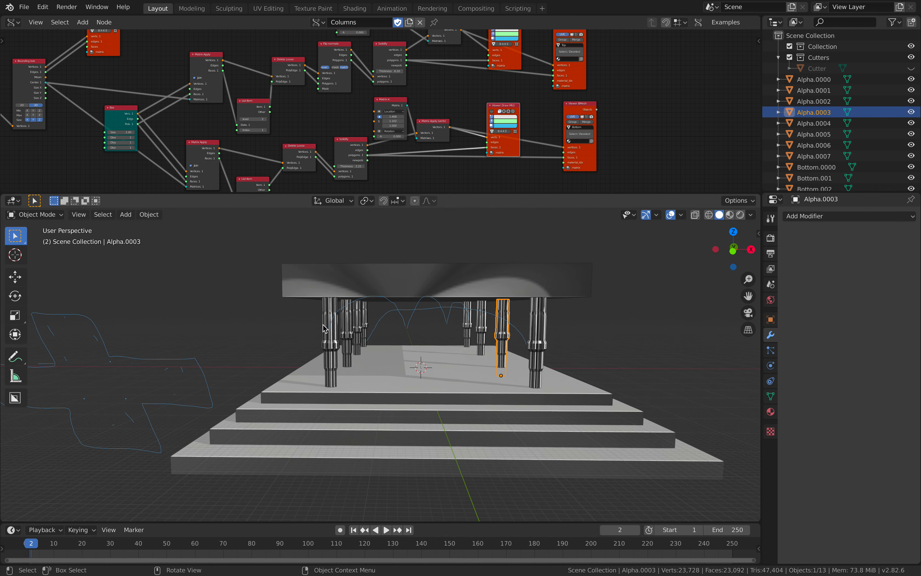
middle_click_drag(322, 328, 448, 337)
middle_click_drag(387, 303, 475, 309)
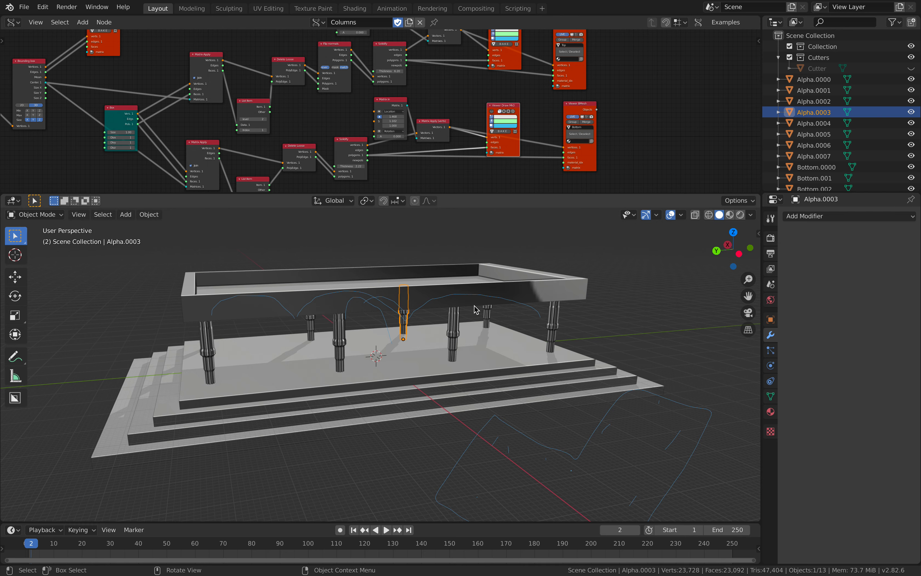
middle_click_drag(447, 322, 401, 325)
middle_click_drag(508, 293, 511, 313)
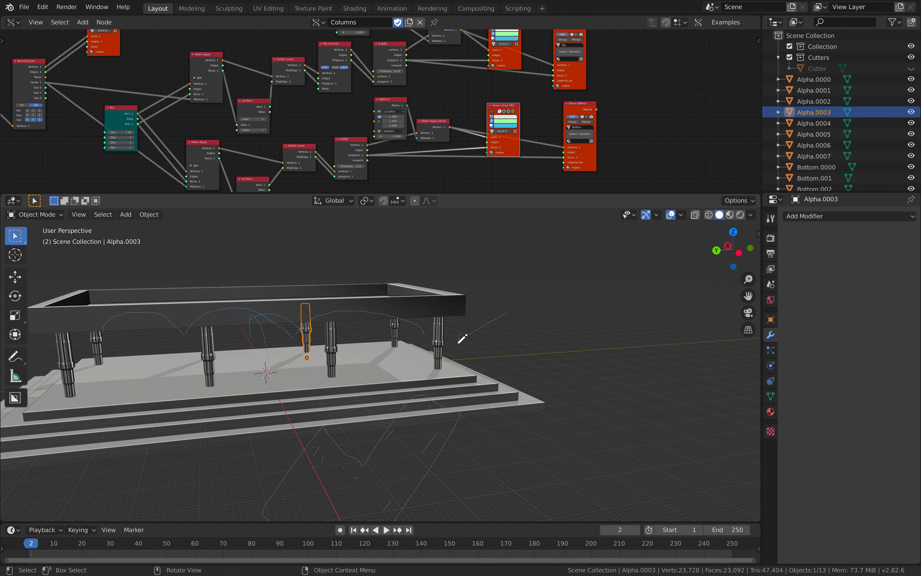
Step: Sketch a row of branching trees beside the temple, with a large rounded canopy outline above them
scroll(457, 355, "up", 3)
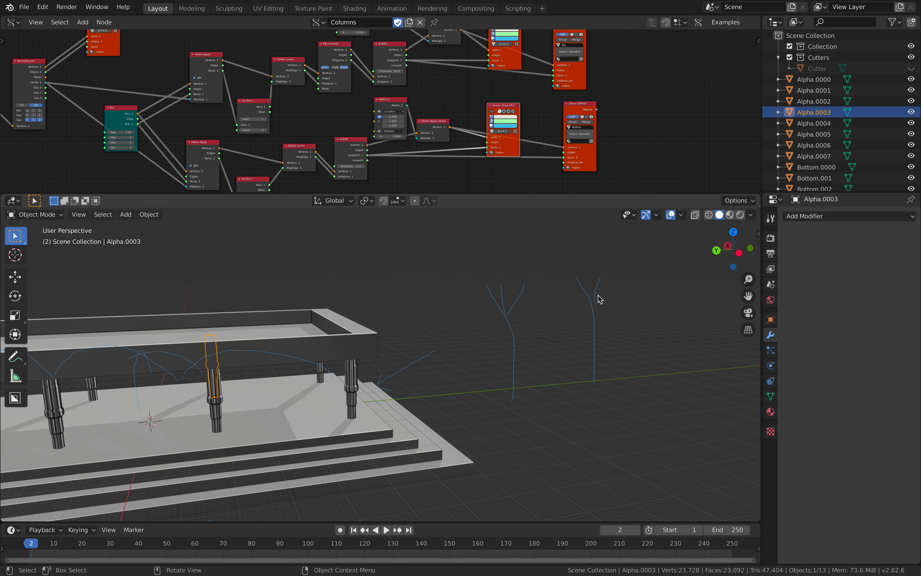
middle_click_drag(686, 382, 619, 397, "shift")
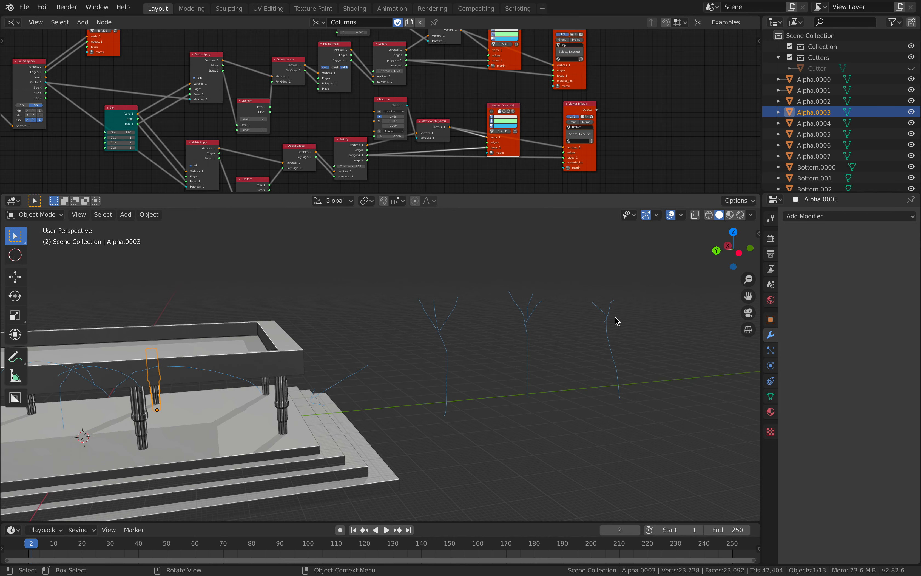
middle_click_drag(675, 389, 627, 421, "shift")
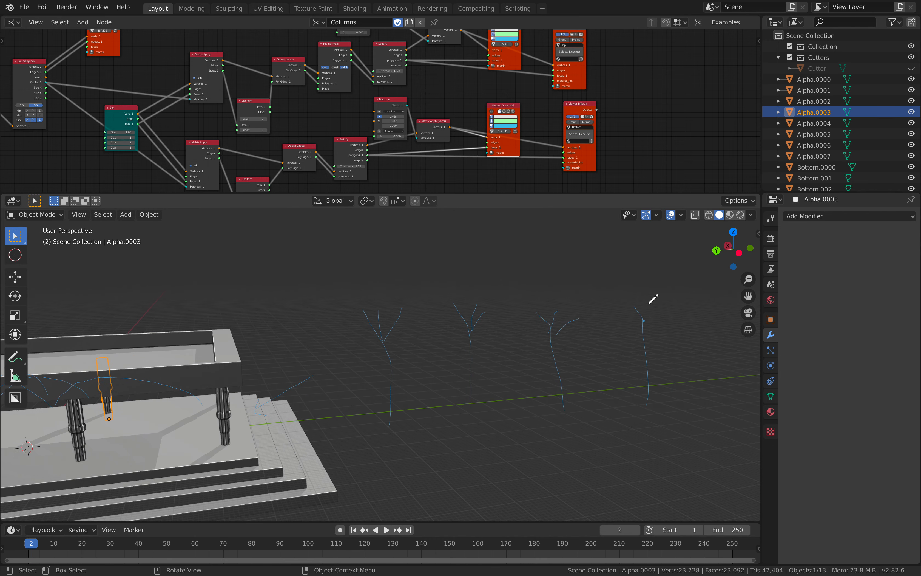
scroll(643, 321, "down", 2)
mouse_move(405, 320)
left_mouse_down()
mouse_move(290, 263)
mouse_move(501, 225)
left_mouse_up()
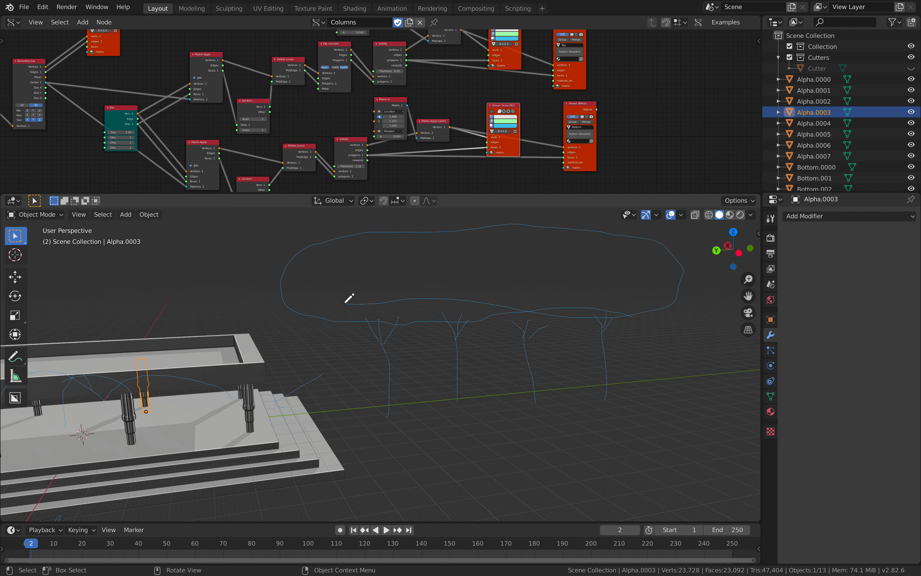
middle_click_drag(349, 299, 396, 339)
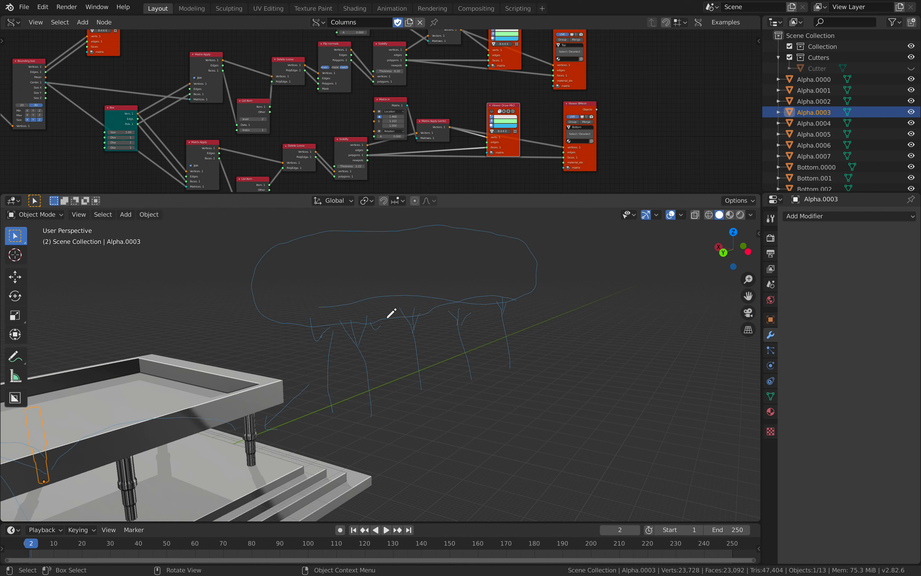
Step: Move the columns' Cylinder node slightly aside in the node tree
middle_click_drag(456, 311, 413, 306)
scroll(414, 305, "up", 6)
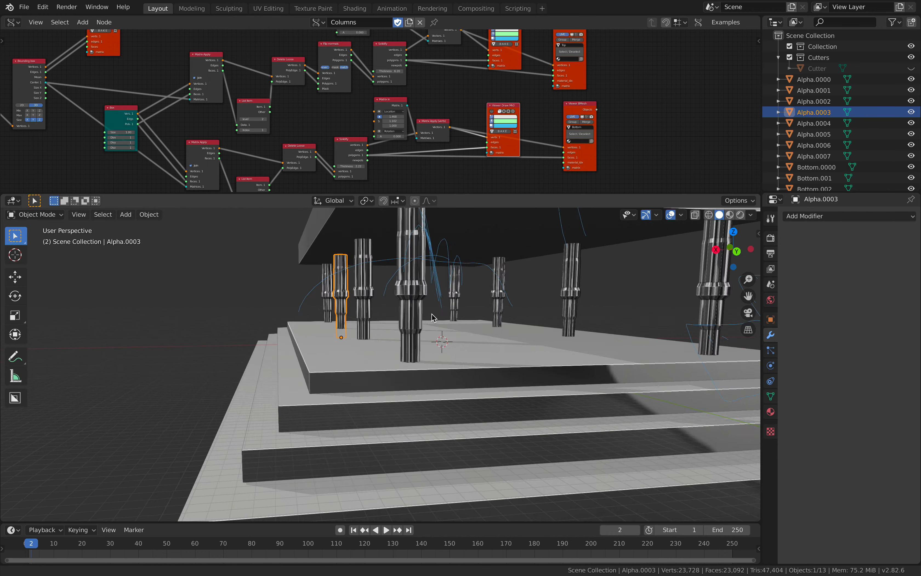
middle_click_drag(409, 322, 364, 343)
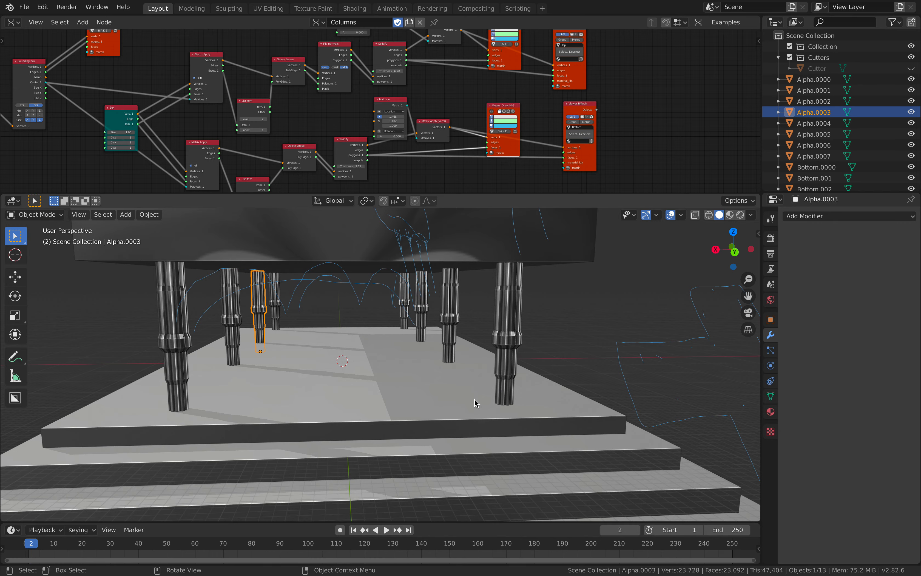
scroll(380, 107, "down", 5)
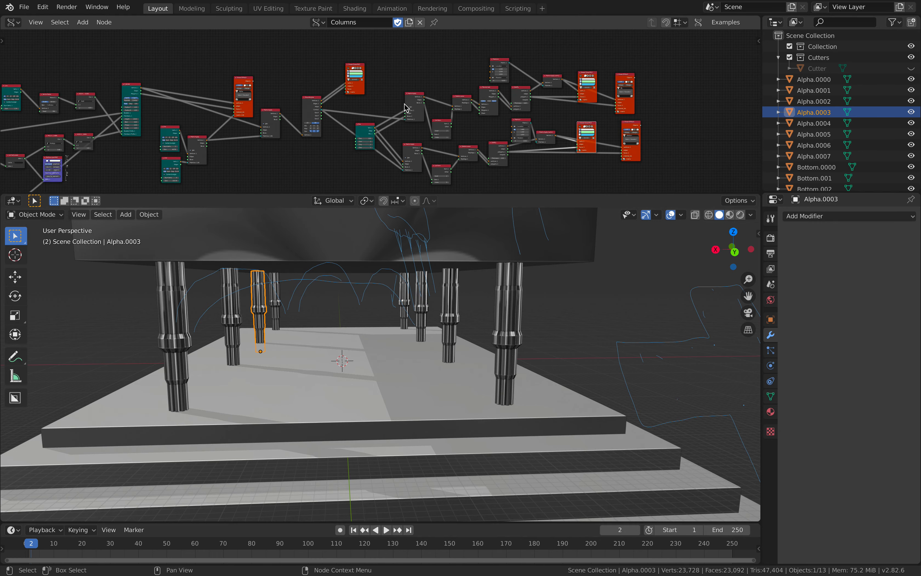
scroll(407, 109, "down", 1)
middle_click_drag(457, 267, 309, 233)
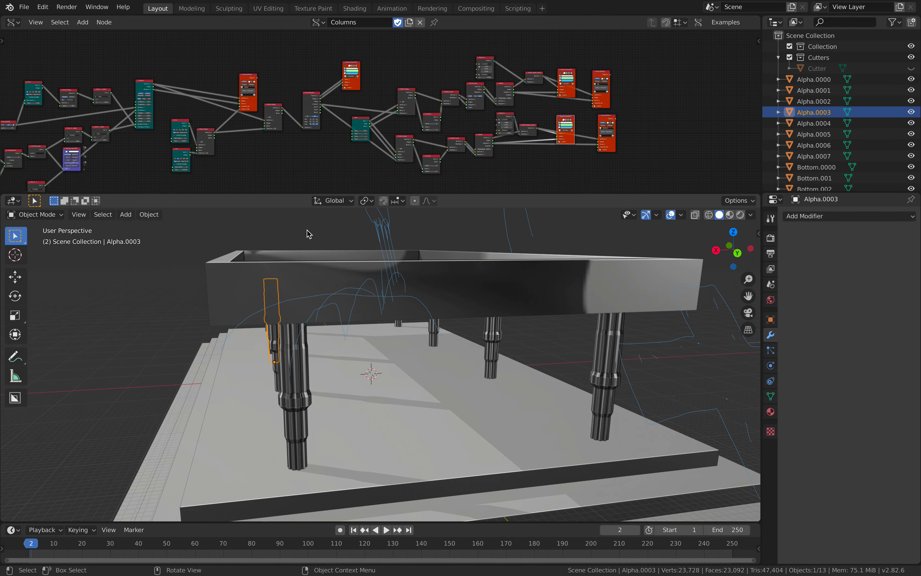
scroll(411, 135, "up", 5)
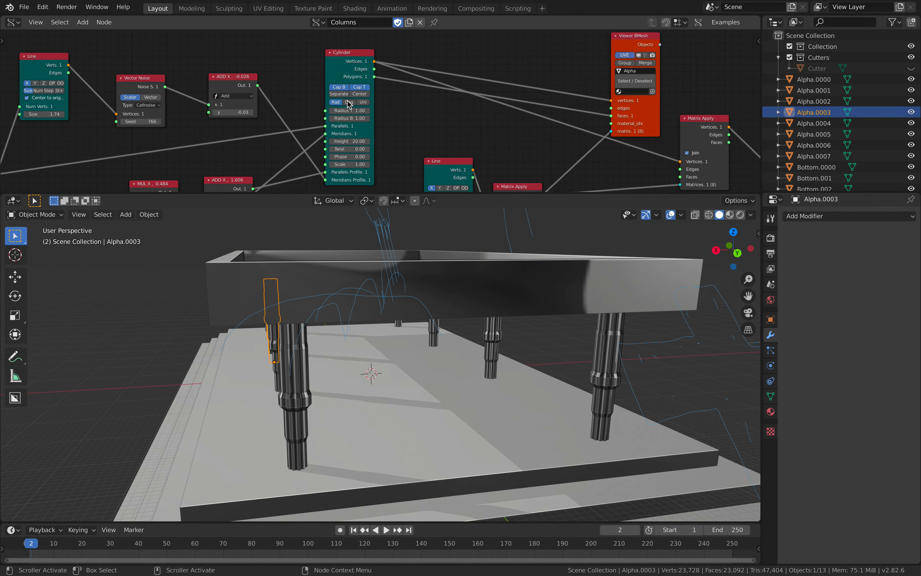
left_click_drag(332, 53, 323, 49)
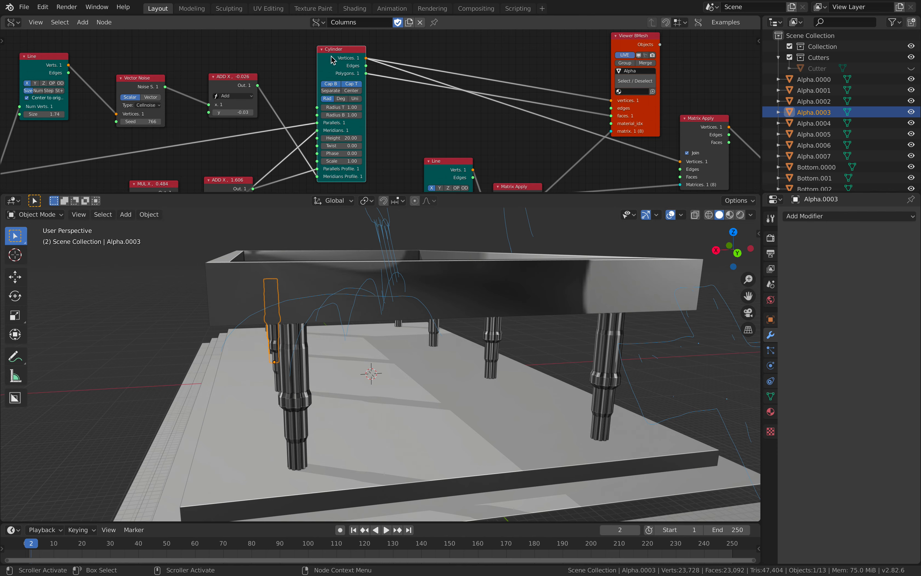
Step: Move the Number Range, FMOD and Easing nodes farther away from the annotation sketches beside them
scroll(244, 84, "down", 6)
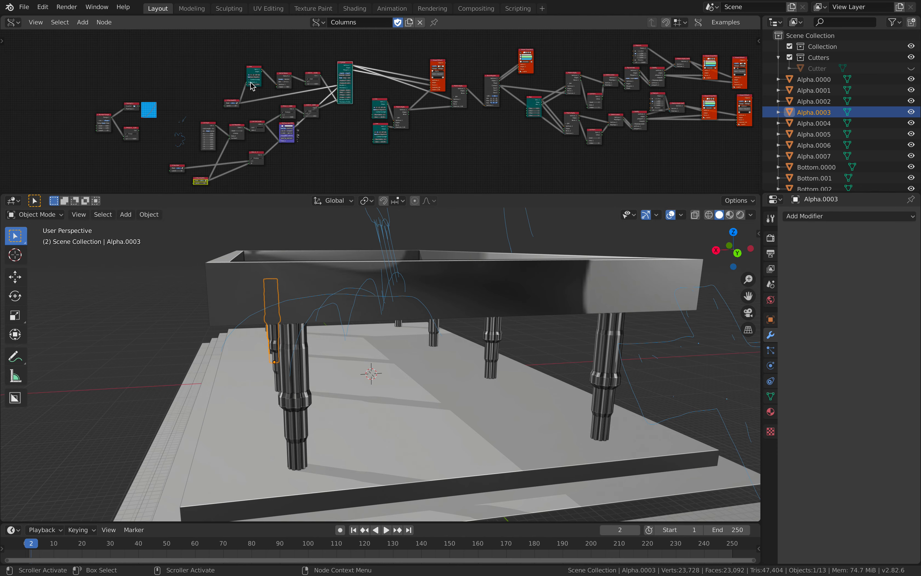
middle_click_drag(247, 125, 170, 121)
scroll(381, 122, "up", 5)
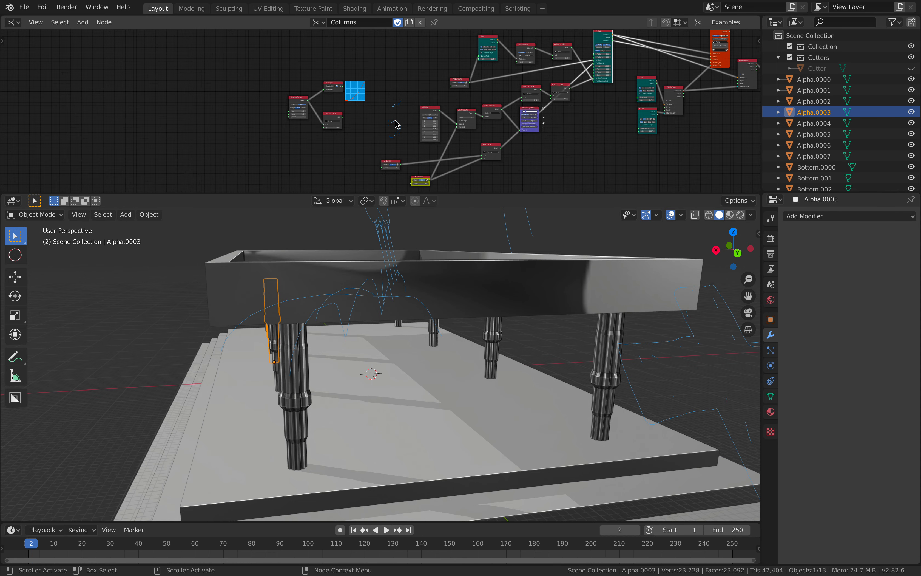
scroll(354, 113, "up", 3)
left_click_drag(323, 87, 249, 84)
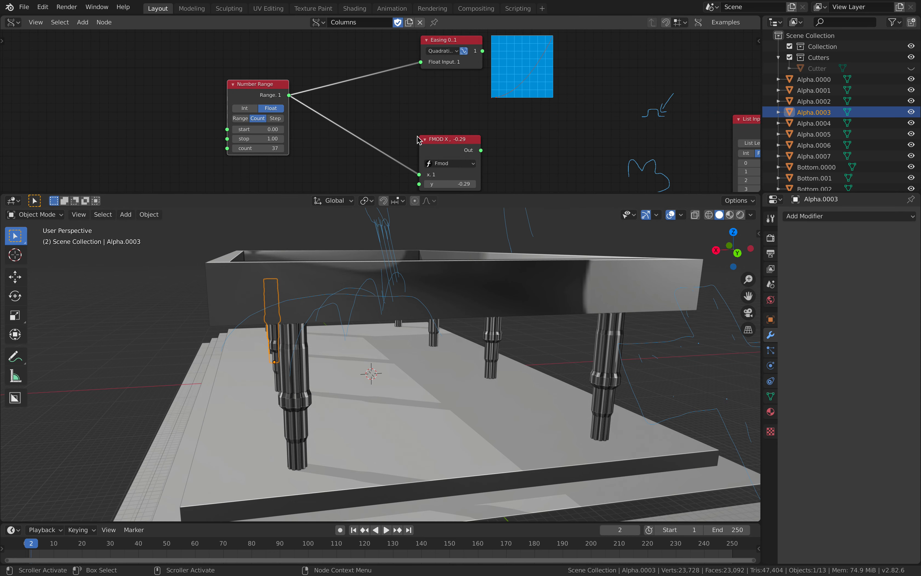
left_click_drag(417, 139, 368, 143)
left_click_drag(439, 42, 392, 49)
Step: Sketch two column profile ideas in the node editor's empty area, one with wavy sides and one with stepped sides
middle_click_drag(452, 91, 482, 103)
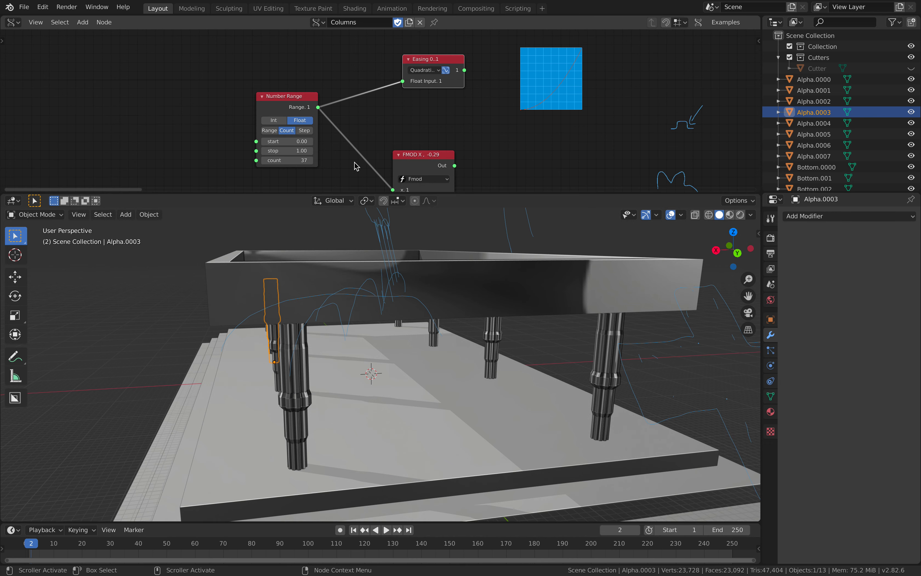
middle_click_drag(243, 151, 275, 145)
scroll(226, 118, "down", 1)
middle_click_drag(226, 118, 300, 113)
scroll(228, 124, "down", 2)
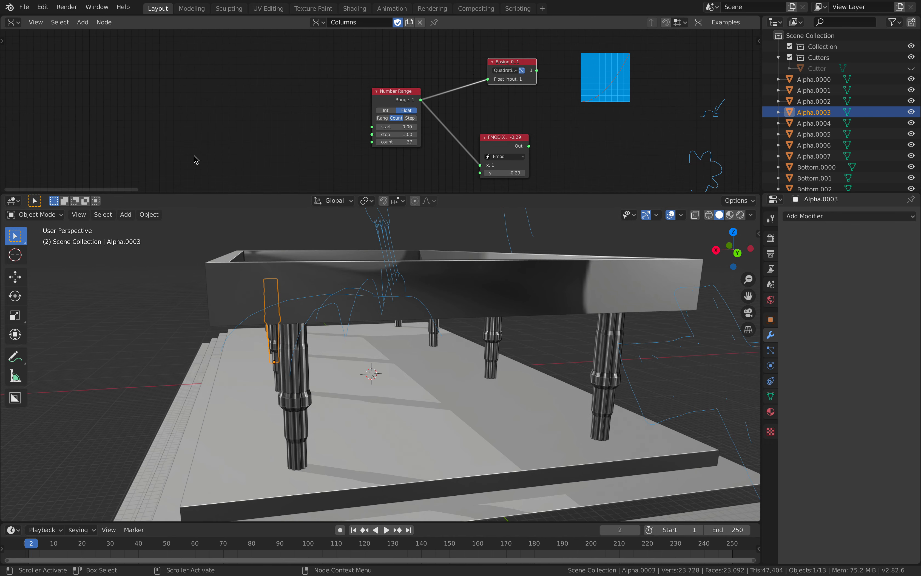
middle_click_drag(185, 158, 203, 145)
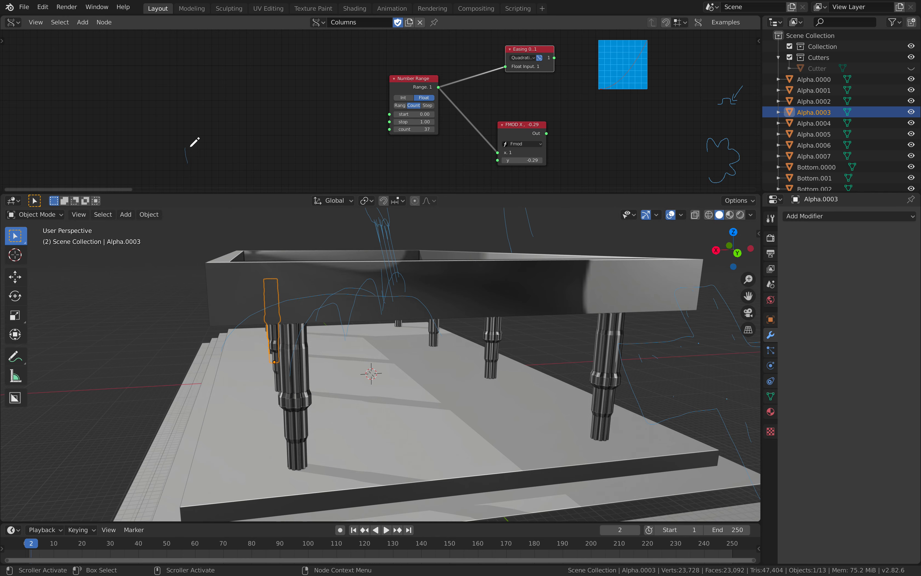
left_click_drag(215, 56, 220, 57)
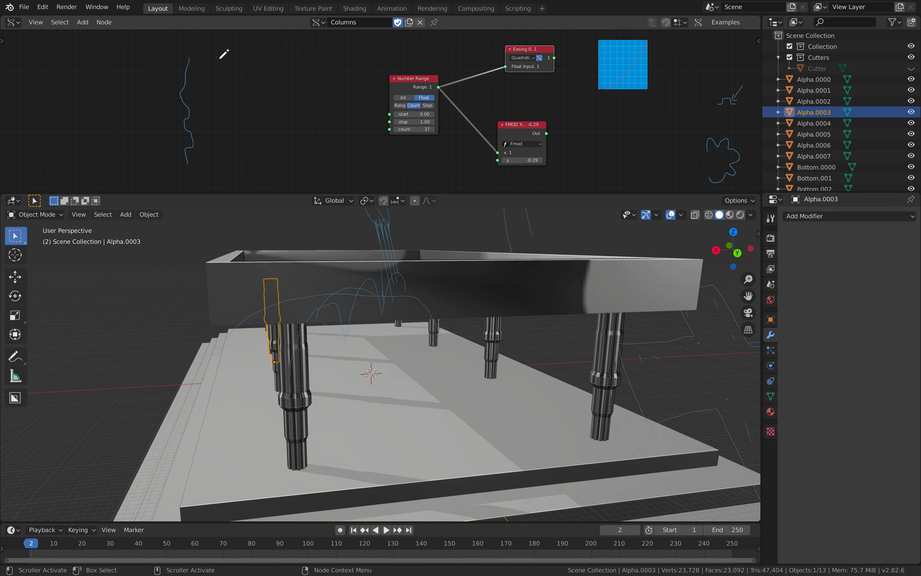
left_click_drag(227, 141, 220, 161)
left_click_drag(317, 156, 316, 137)
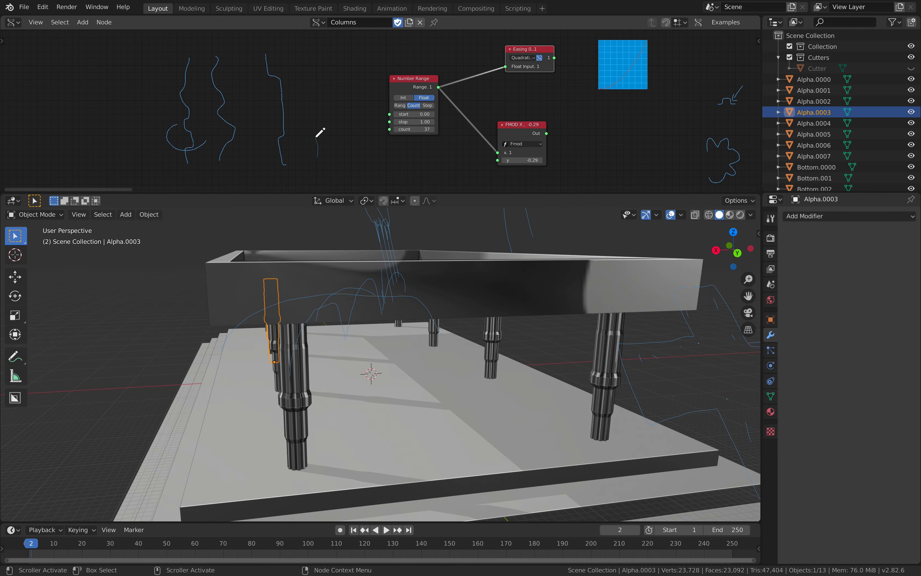
Step: Examine the Line, Vector Noise and Cylinder nodes shaping the columns, then compare the temple's front with the profile sketches
middle_click_drag(337, 130, 385, 102)
middle_click_drag(494, 49, 446, 77)
middle_click_drag(387, 76, 416, 85)
scroll(395, 95, "up", 4)
scroll(418, 79, "up", 1)
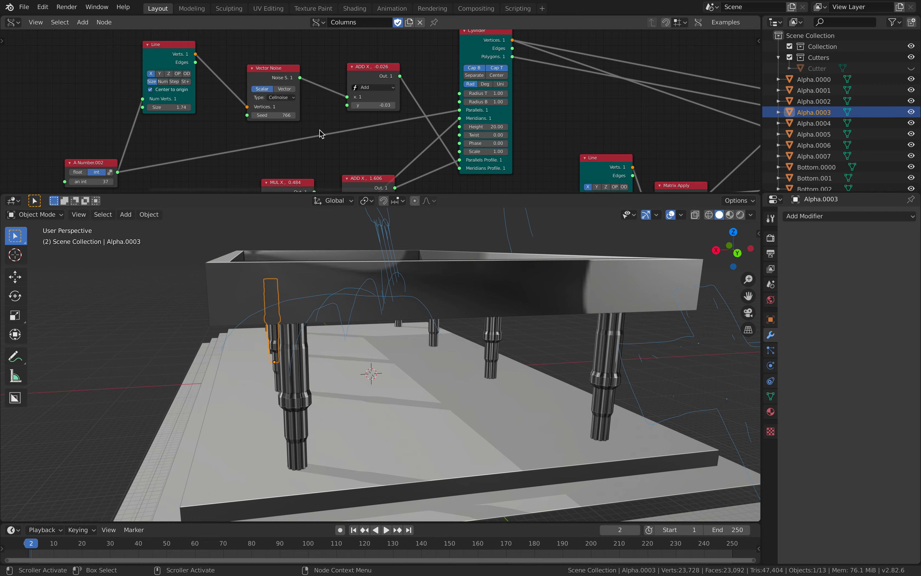
scroll(319, 126, "down", 2)
middle_click_drag(224, 122, 442, 49)
middle_click_drag(594, 270, 411, 224)
middle_click_drag(262, 233, 211, 193)
mouse_move(13, 173)
middle_mouse_down()
mouse_move(417, 107)
mouse_move(469, 120)
middle_mouse_up()
scroll(469, 121, "up", 2)
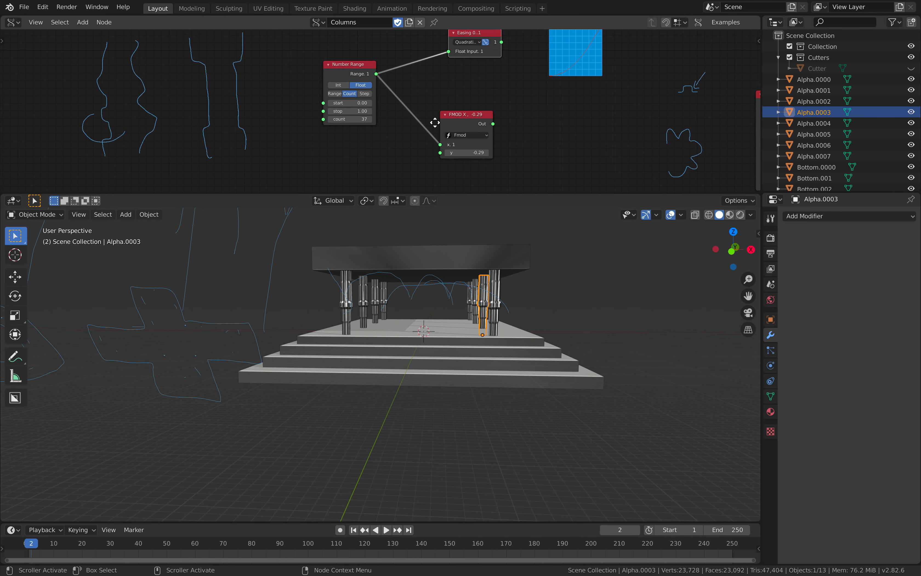
Step: Extend the stepped column sketch with a wider capital and a line across its top
middle_click_drag(191, 88, 440, 118)
middle_click_drag(466, 87, 444, 131)
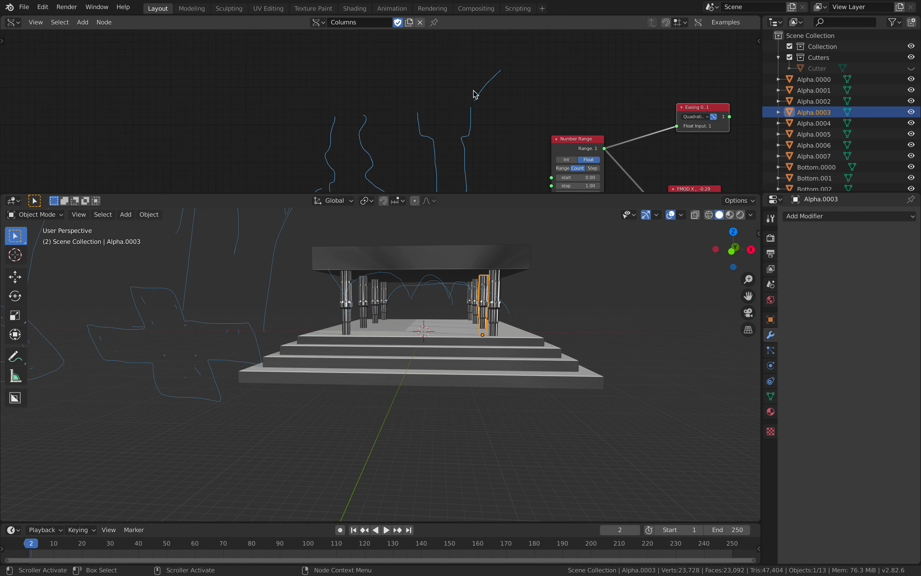
scroll(472, 121, "down", 2)
middle_click_drag(429, 159, 435, 78)
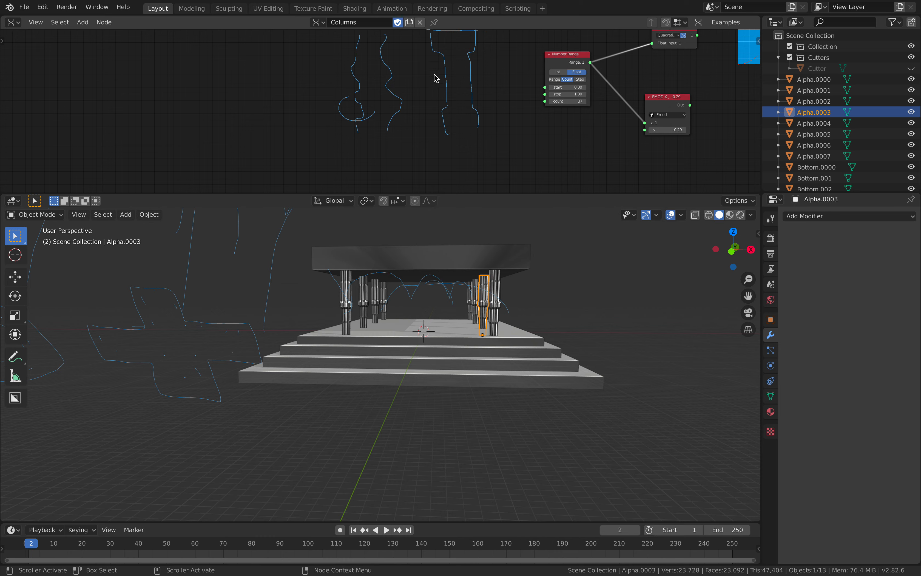
scroll(345, 121, "down", 2)
Step: Select the front corner column Alpha.0000 and show the Cylinder and noise nodes that shape the columns
middle_click_drag(429, 291, 432, 298)
scroll(411, 306, "up", 3)
middle_click_drag(369, 324, 357, 335, "shift")
left_click(307, 283)
middle_click_drag(418, 132, 144, 171)
middle_click_drag(465, 103, 159, 126)
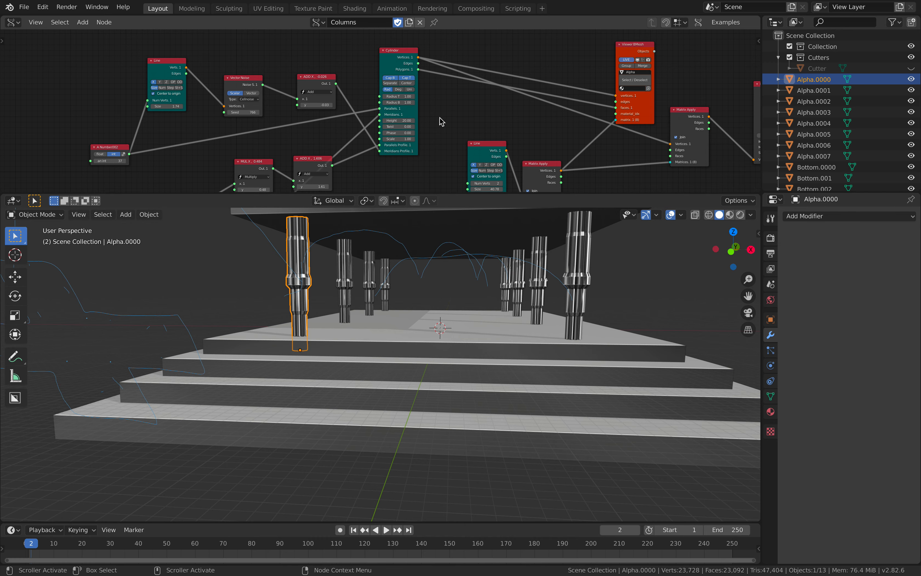
Step: Sketch a tree with a rounded crown standing on a ringed circular base beside the temple
scroll(469, 260, "down", 5)
middle_click_drag(550, 318, 284, 339)
middle_click_drag(283, 338, 301, 353)
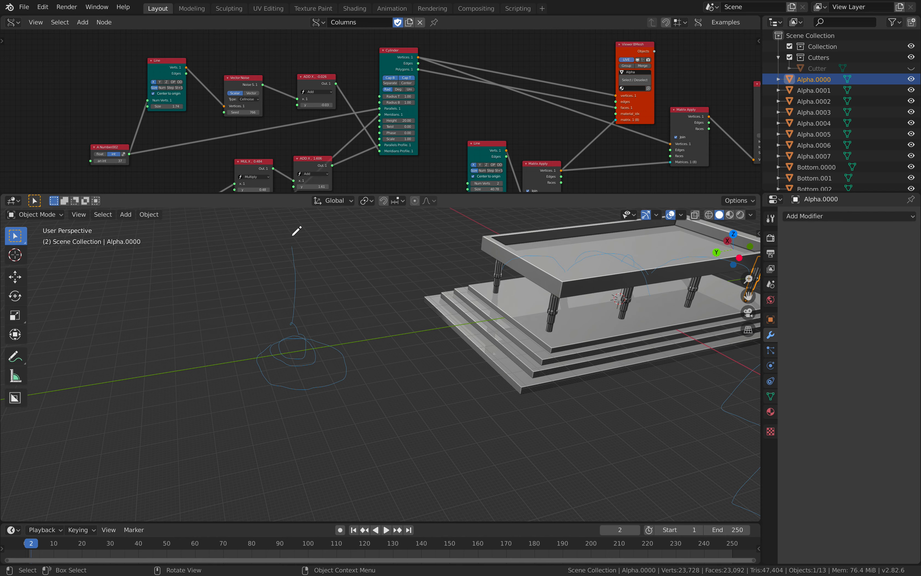
scroll(307, 275, "down", 3)
middle_click_drag(315, 269, 325, 308)
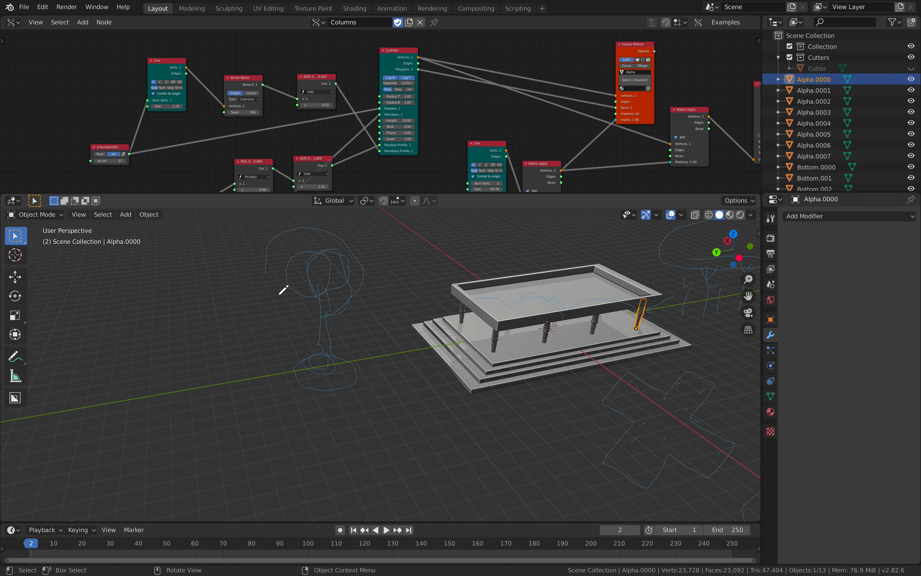
Step: Sketch large arches sweeping over the entire temple and its surrounding annotations
middle_click_drag(301, 346, 445, 336)
scroll(442, 339, "down", 3)
mouse_move(335, 381)
middle_mouse_down()
mouse_move(314, 361)
mouse_move(289, 388)
mouse_move(296, 372)
mouse_move(284, 381)
middle_mouse_up()
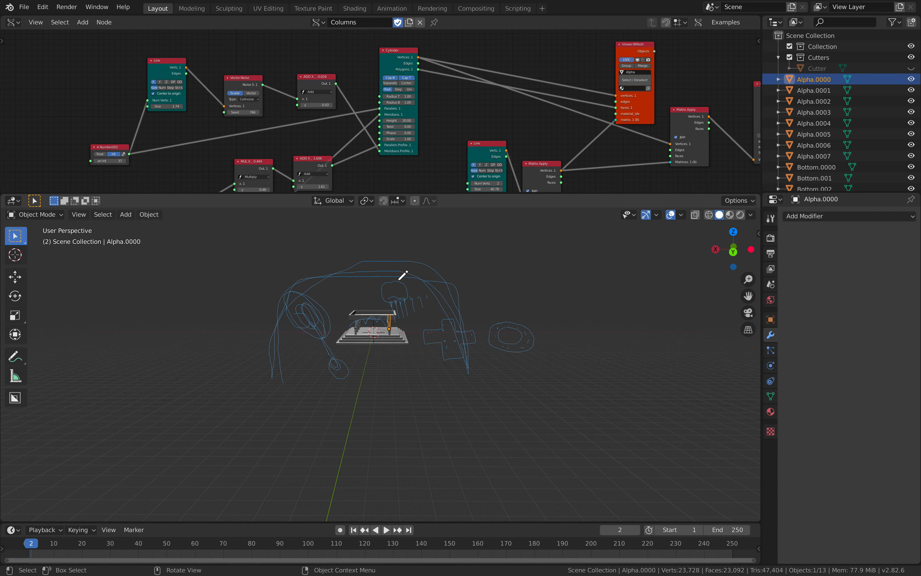
middle_click_drag(452, 340, 441, 322)
scroll(441, 322, "up", 3)
middle_click_drag(550, 296, 443, 320)
scroll(489, 368, "up", 3)
Step: Show the 3D view's sidebar and look through its add-on panels, ending with the selected object's transform values
left_click(759, 231)
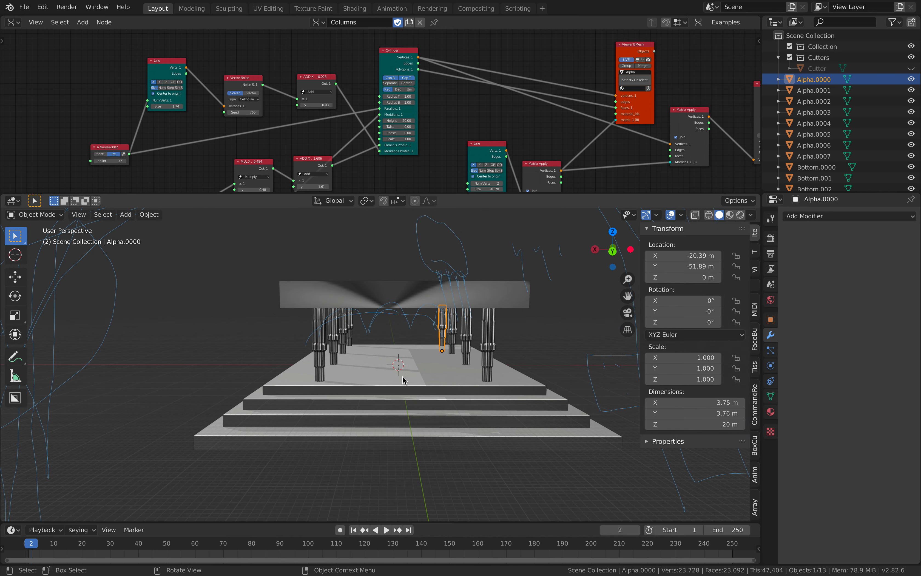
middle_click_drag(405, 370, 410, 347)
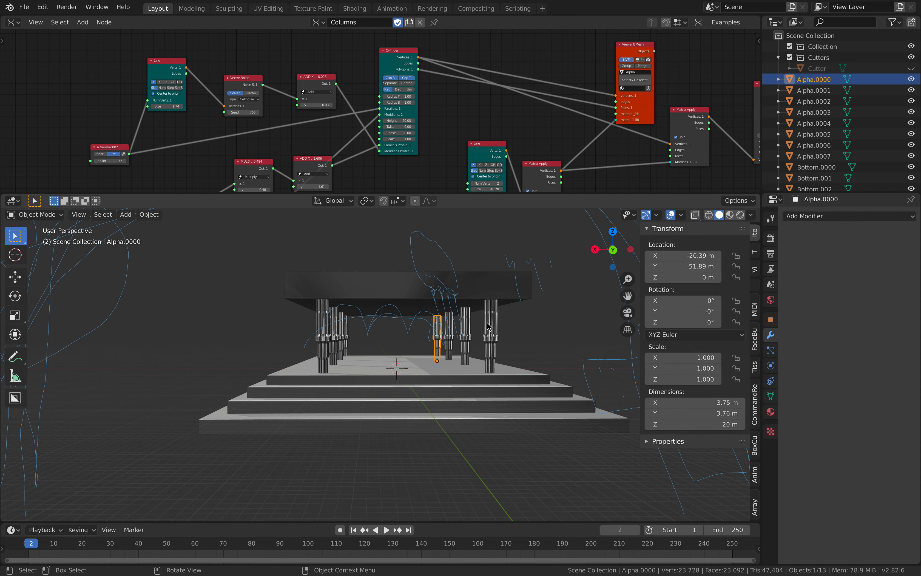
scroll(426, 333, "up", 2)
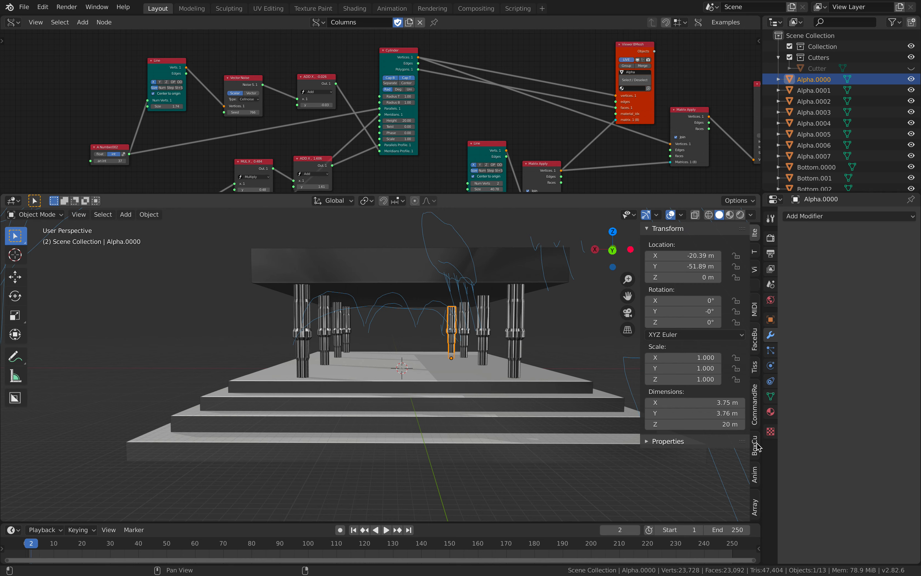
left_click(754, 498)
left_click(753, 488)
left_click(754, 478)
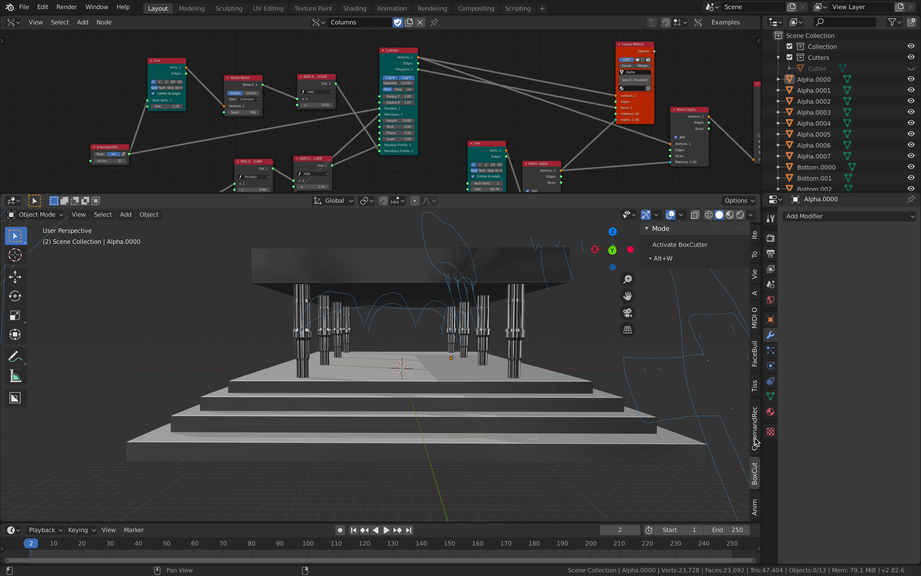
left_click(754, 432)
left_click(753, 386)
left_click(754, 354)
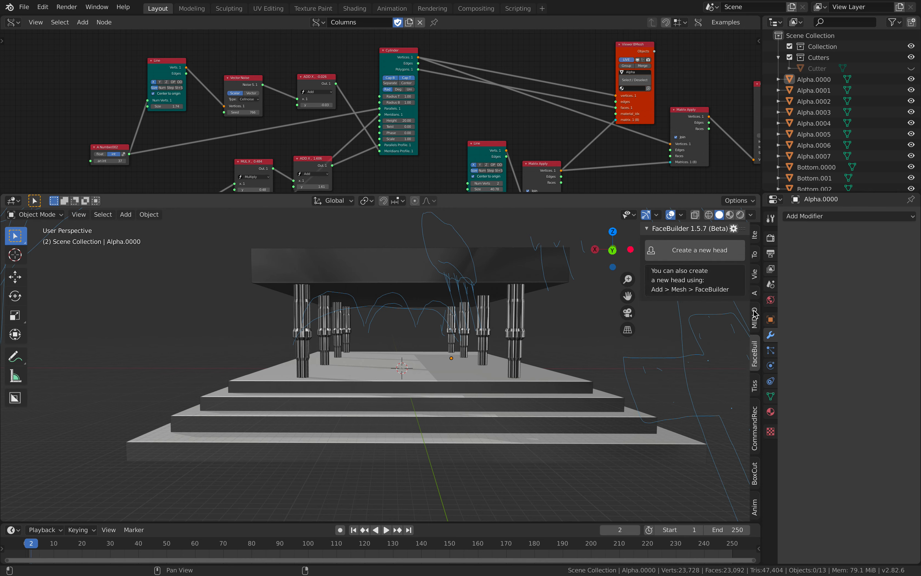
left_click(755, 295)
left_click(754, 277)
left_click(755, 235)
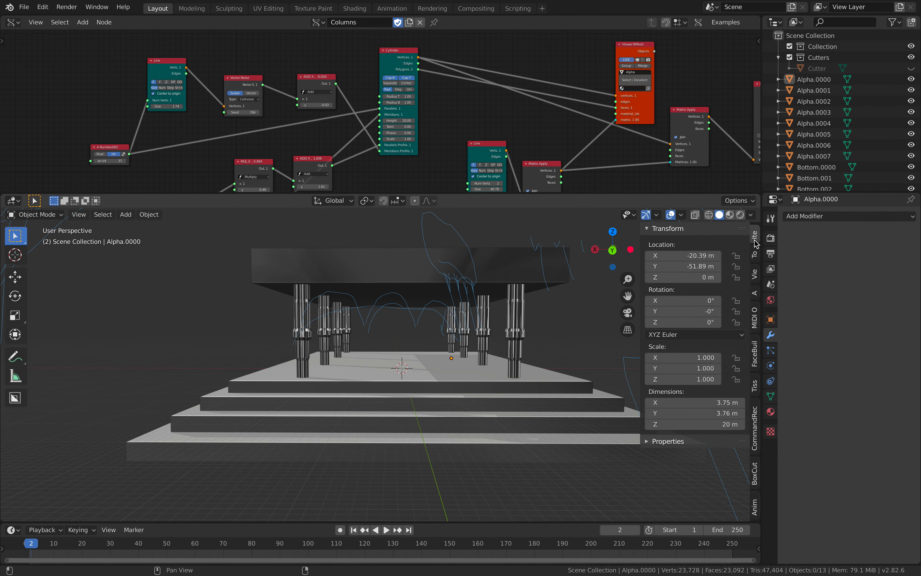
Step: Examine the column node network and the temple from several sides, selecting the front corner column Alpha.0006
middle_click_drag(566, 377, 503, 364)
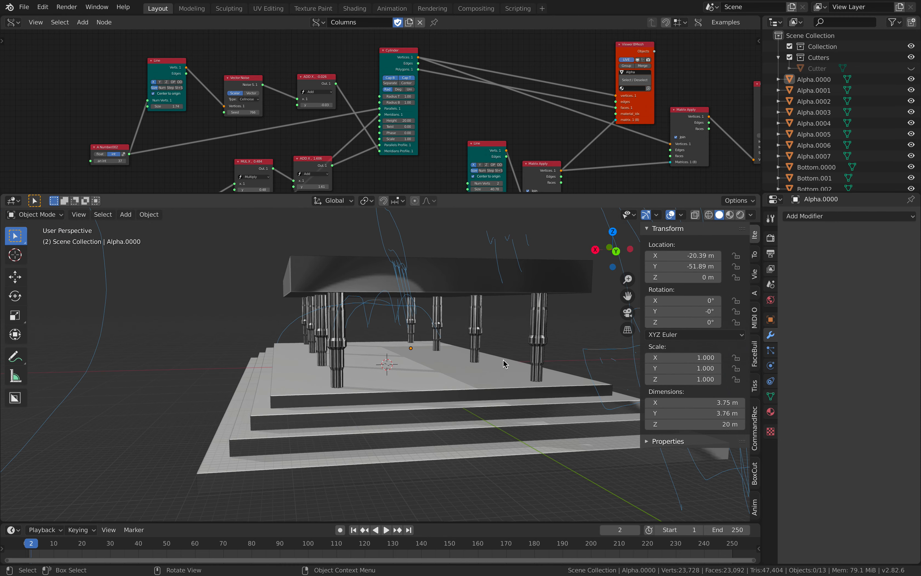
scroll(423, 134, "down", 3)
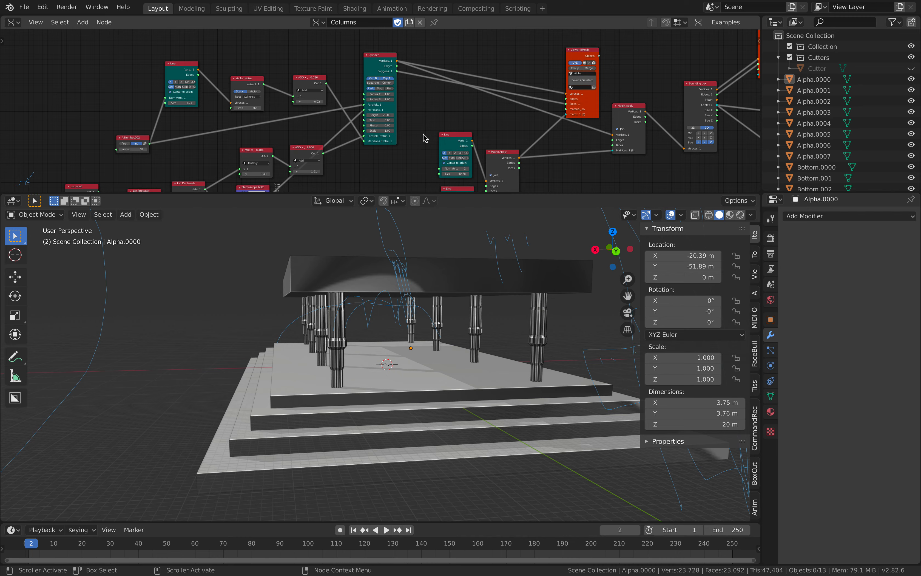
middle_click_drag(393, 111, 340, 109)
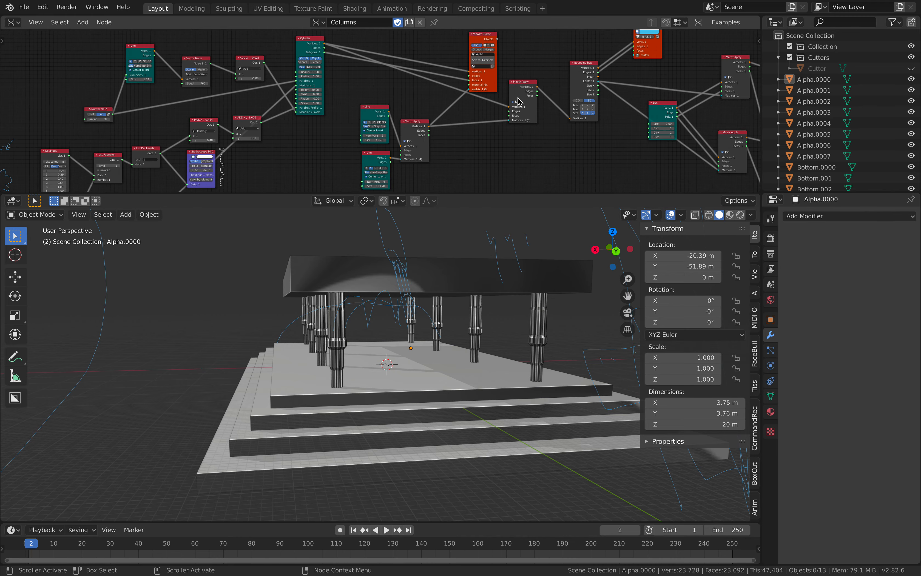
middle_click_drag(457, 273, 406, 288)
middle_click_drag(408, 349, 266, 348)
scroll(532, 355, "down", 5)
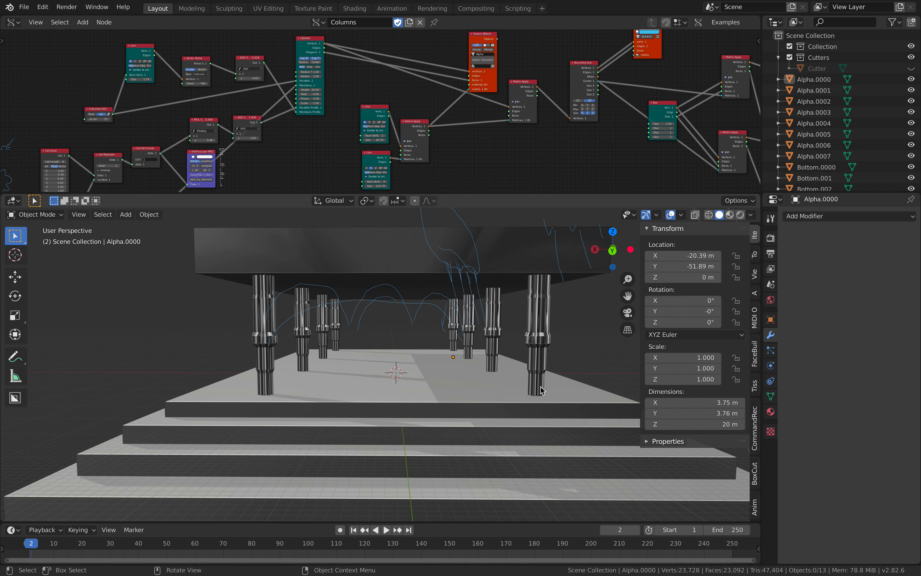
scroll(535, 387, "down", 3)
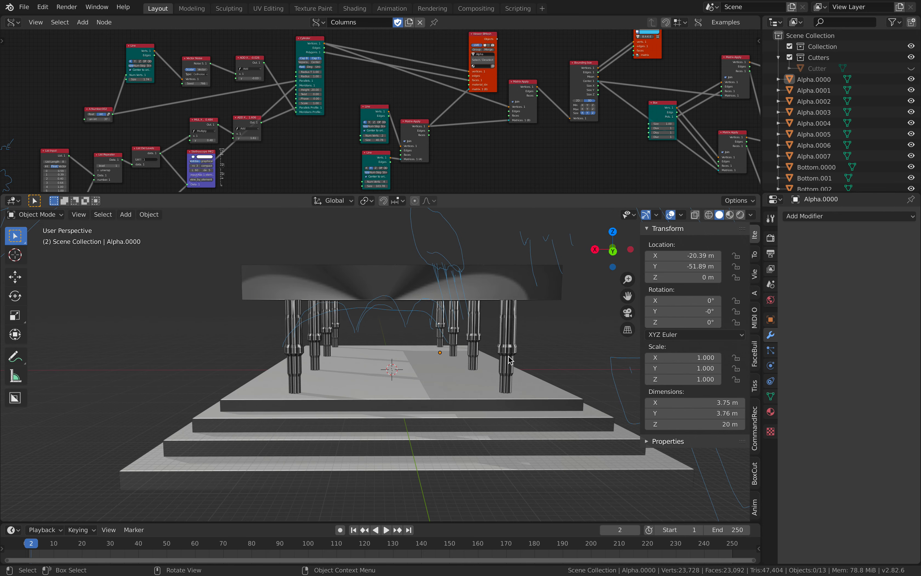
left_click(508, 367)
middle_click_drag(437, 337, 410, 348)
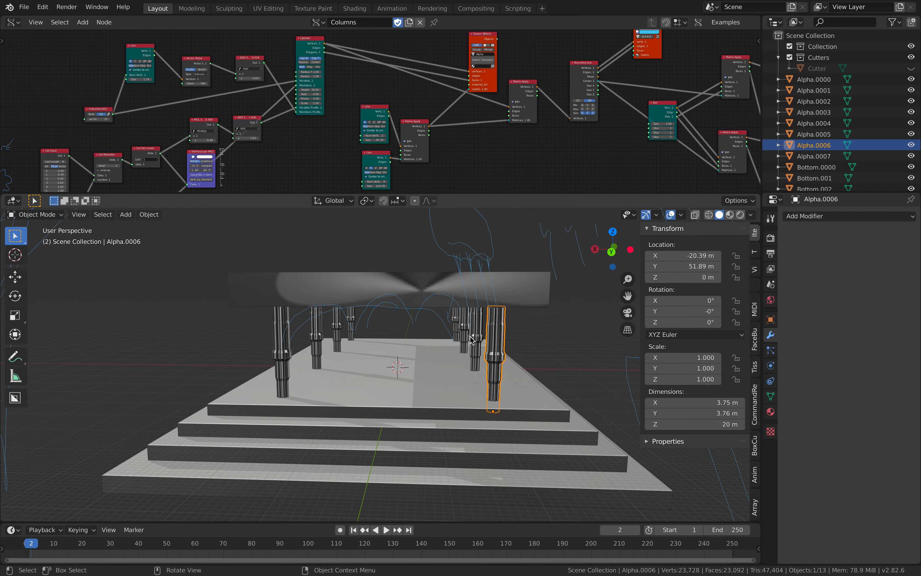
middle_click_drag(530, 377, 470, 354)
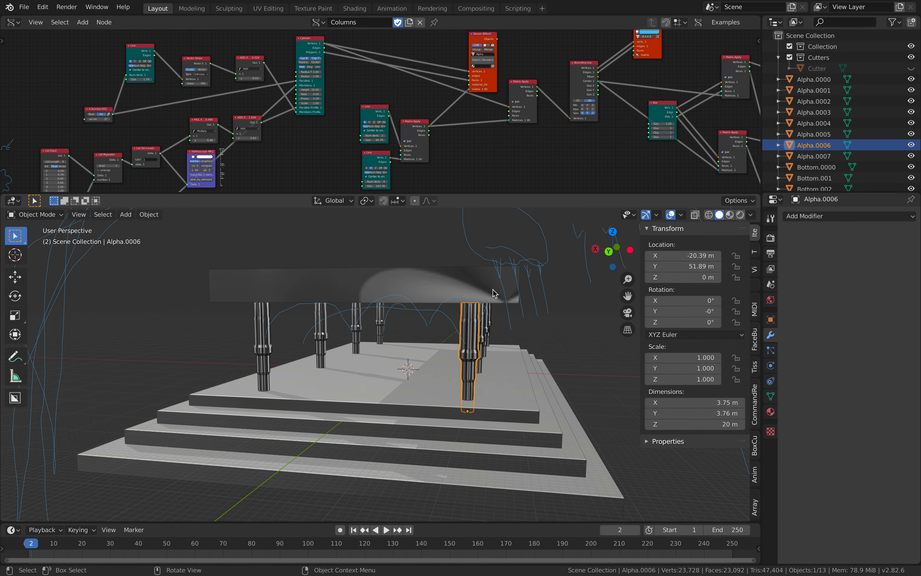
scroll(523, 335, "up", 1)
scroll(518, 330, "down", 4)
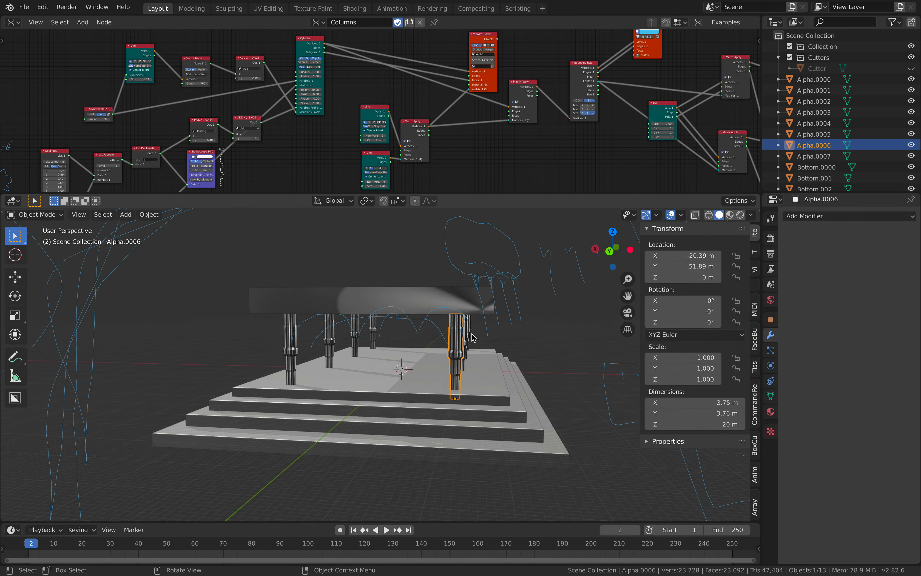
Step: Join all temple parts into the roof object Top.0000 and delete every node in the Columns tree
key("a")
middle_click_drag(479, 343, 460, 316)
left_click(460, 316, "shift")
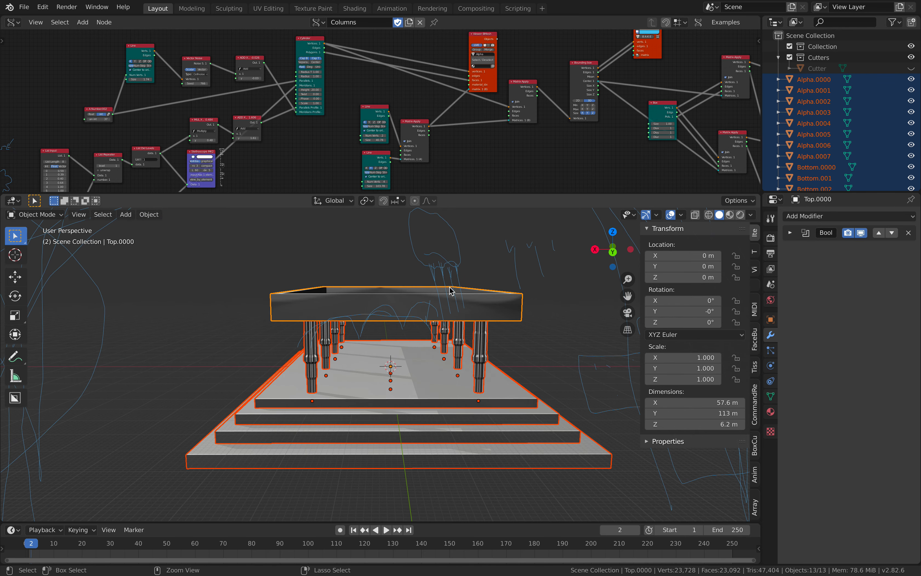
left_click(462, 295)
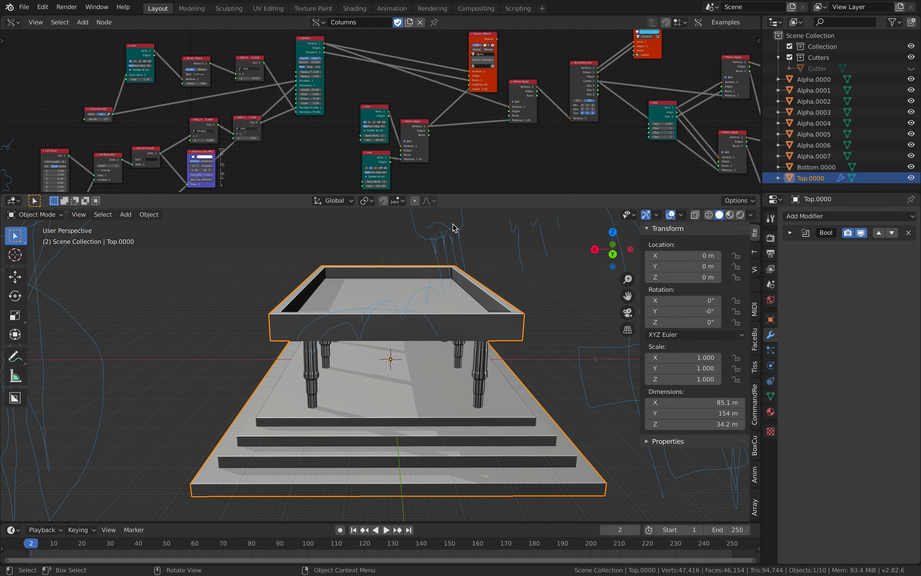
key("x")
middle_click_drag(499, 320, 475, 310)
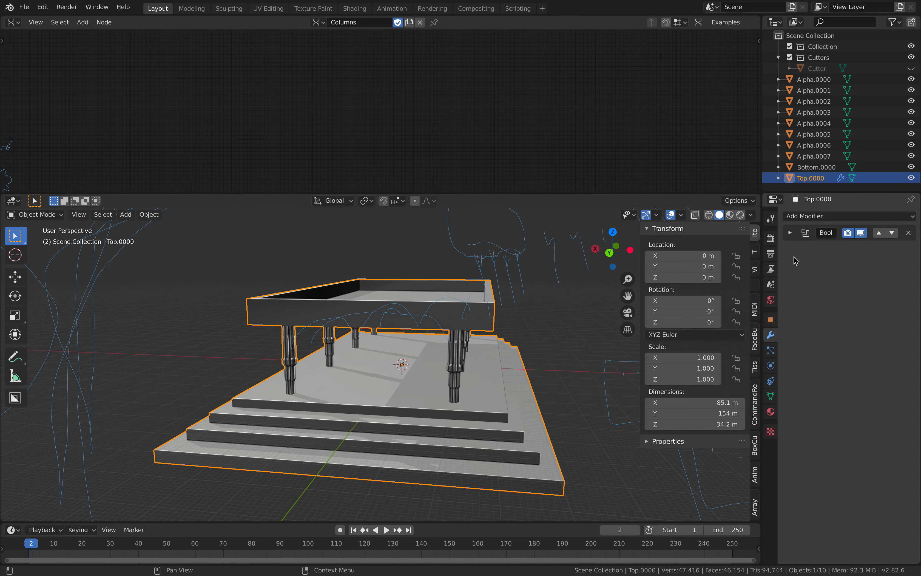
Step: Apply the Boolean modifier on the joined temple and add a Remesh modifier to it
left_click(789, 233)
left_click(810, 249)
mouse_move(453, 320)
middle_mouse_down()
mouse_move(472, 319)
mouse_move(449, 316)
middle_mouse_up()
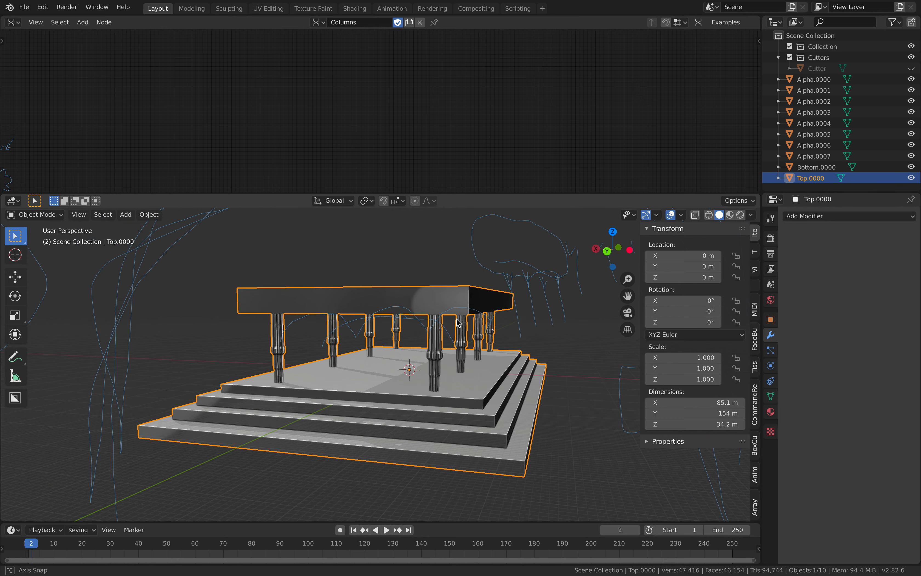
left_click(822, 217)
left_click(681, 349)
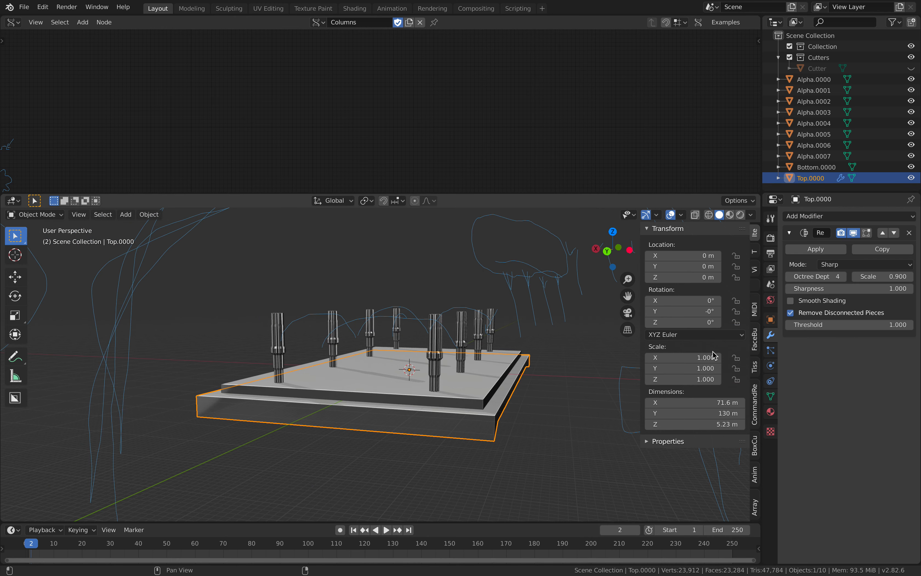
Step: Set the Remesh to Smooth mode with disconnected pieces kept and the octree depth raised by three, and apply it
left_click(791, 312)
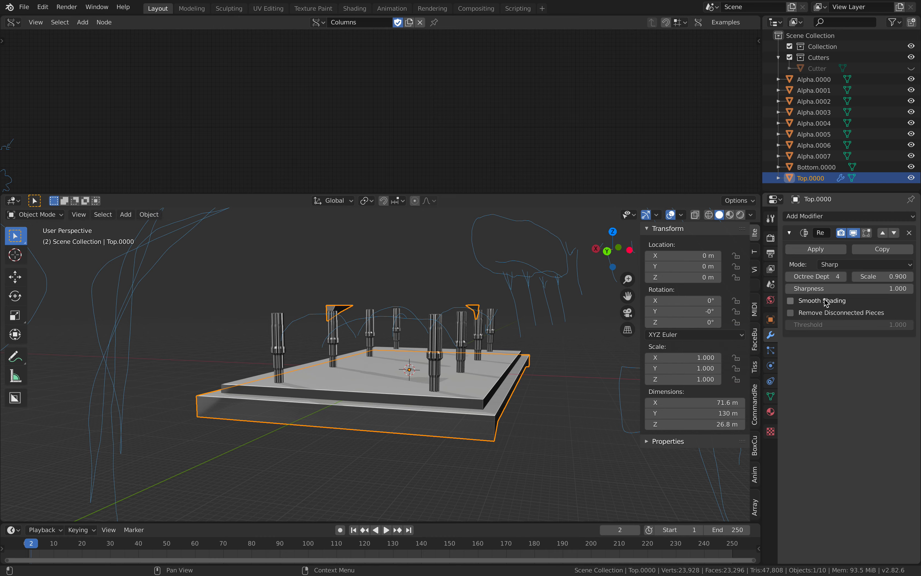
left_click(842, 266)
left_click(842, 289)
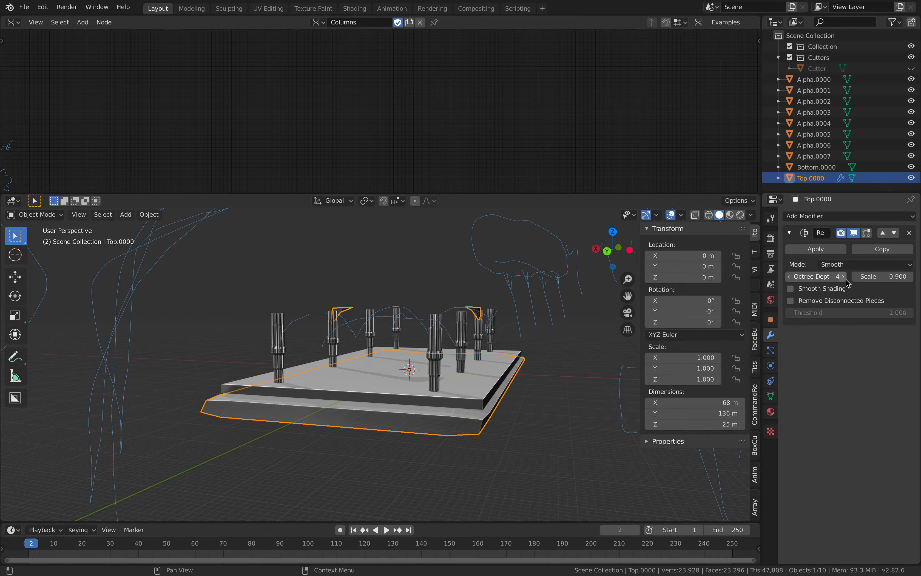
left_click(843, 277)
left_click(844, 277)
left_click(844, 277)
middle_click_drag(495, 360, 384, 324)
left_click(802, 250)
Step: Move the remeshed temple up above the separate parts, to about X 3.75 m, Y -5.02 m, Z 37.58 m
middle_click_drag(295, 271, 300, 278)
scroll(301, 277, "down", 5)
key("g")
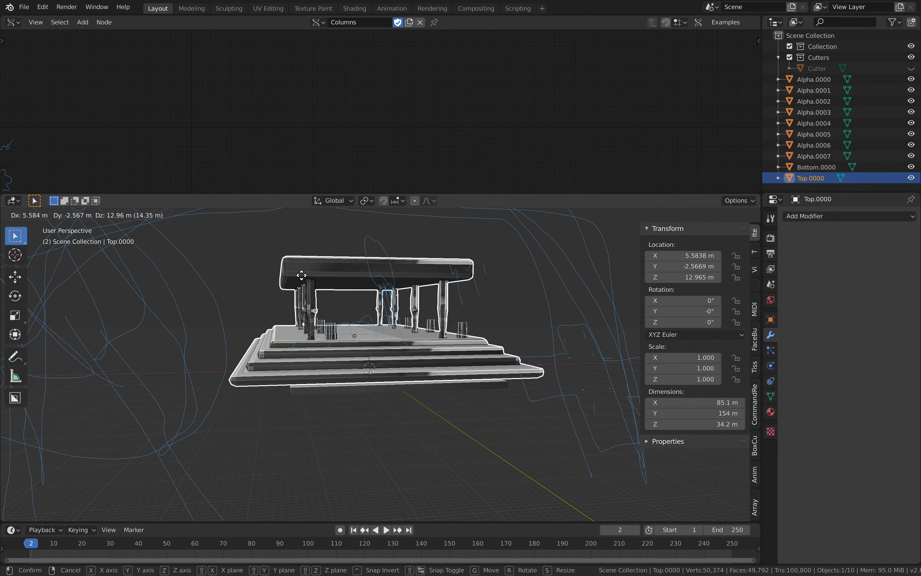
left_click(353, 262)
mouse_move(353, 261)
middle_mouse_down()
mouse_move(330, 299)
mouse_move(337, 327)
mouse_move(299, 294)
middle_mouse_up()
Step: Put the remeshed temple into Sculpt Mode and undo trial SculptDraw strokes on the flat roof surface
left_click(57, 215)
left_click(58, 254)
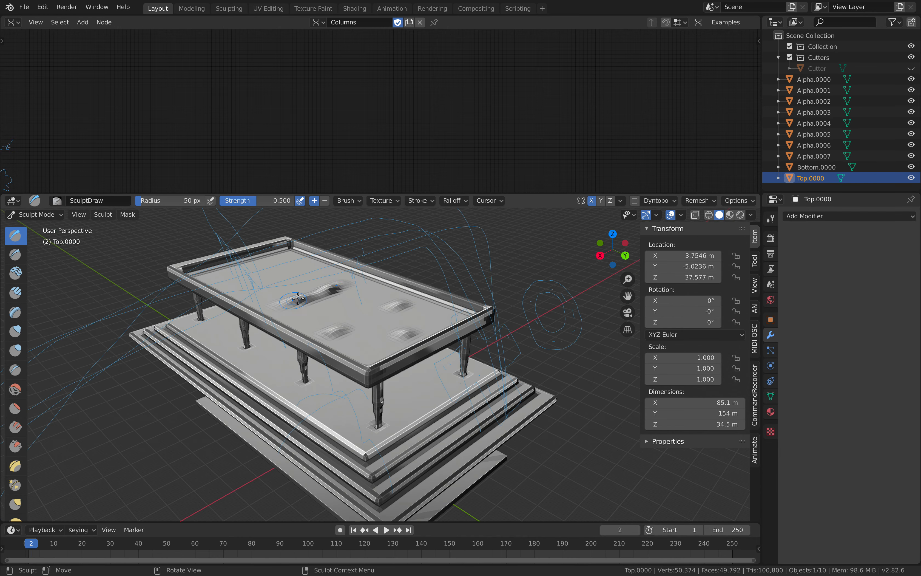
key("ctrl+z")
key("ctrl+z")
key("ctrl+z")
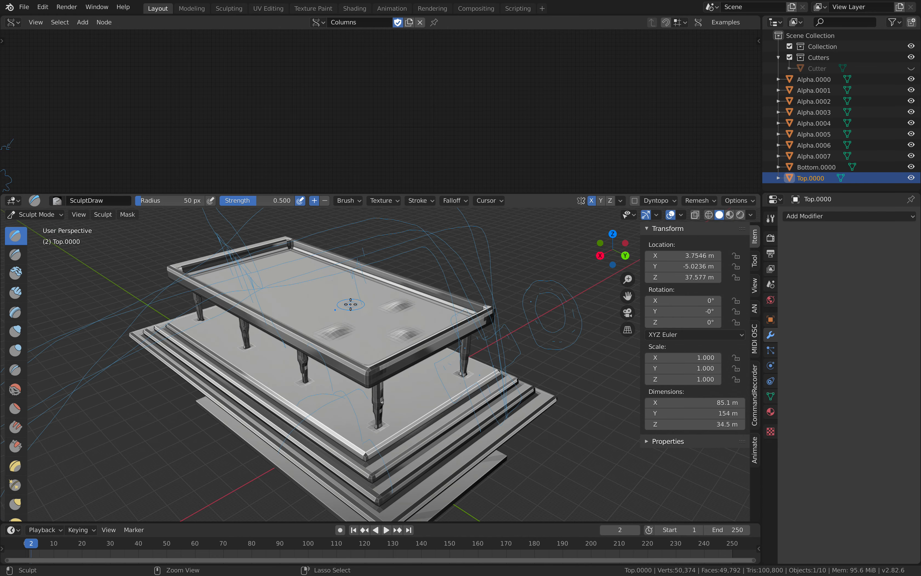
Step: Sculpt uneven relief across the platform floor and its upper step edge with the SculptDraw brush at 50 px radius
middle_click_drag(384, 339, 333, 359)
mouse_move(222, 364)
middle_mouse_down()
mouse_move(351, 377)
mouse_move(380, 354)
mouse_move(374, 387)
mouse_move(417, 354)
middle_mouse_up()
left_click_drag(418, 337, 368, 349)
middle_click_drag(369, 349, 404, 388)
left_click_drag(403, 394, 354, 339)
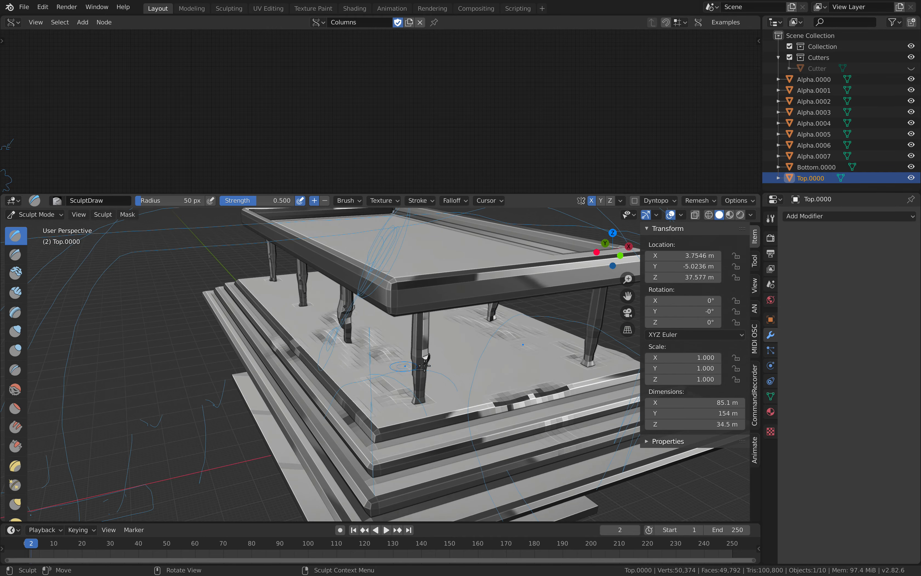
scroll(425, 365, "down", 3)
left_click_drag(445, 366, 426, 379)
middle_click_drag(426, 378, 371, 387)
left_click_drag(367, 389, 398, 397)
Step: Turn off X-axis sculpt symmetry and roughen the steps, platform floor and columns with more SculptDraw strokes
mouse_move(510, 396)
middle_mouse_down()
mouse_move(407, 404)
mouse_move(426, 343)
middle_mouse_up()
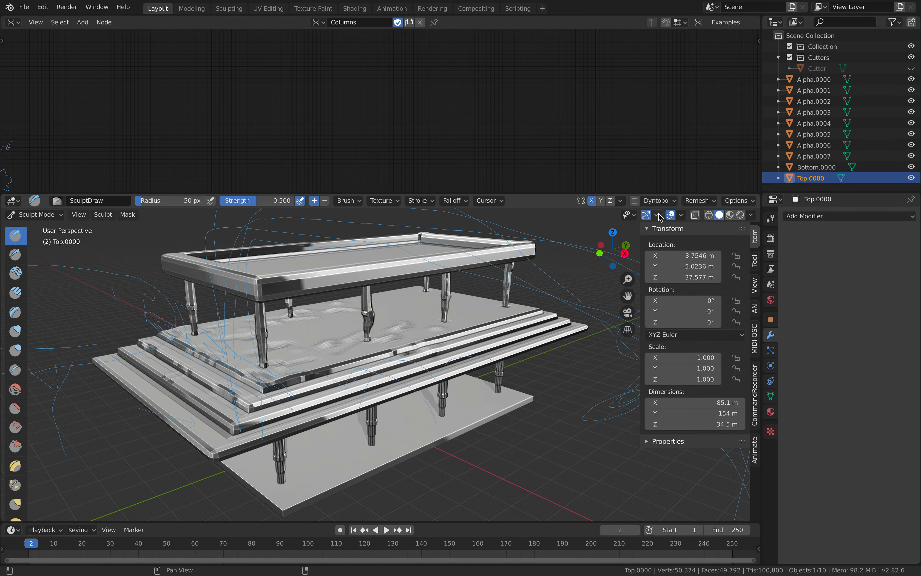
left_click(592, 202)
middle_click_drag(426, 315, 459, 322)
left_click_drag(459, 331, 434, 348)
middle_click_drag(415, 354, 453, 366)
left_click_drag(423, 382, 322, 369)
middle_click_drag(335, 372, 437, 363)
left_click_drag(464, 366, 358, 351)
middle_click_drag(354, 350, 417, 398)
left_click_drag(416, 400, 380, 398)
left_click_drag(382, 385, 324, 345)
middle_click_drag(325, 345, 401, 318)
left_click_drag(401, 319, 431, 261)
middle_click_drag(431, 261, 379, 316)
middle_click_drag(394, 370, 440, 369)
scroll(405, 354, "down", 6)
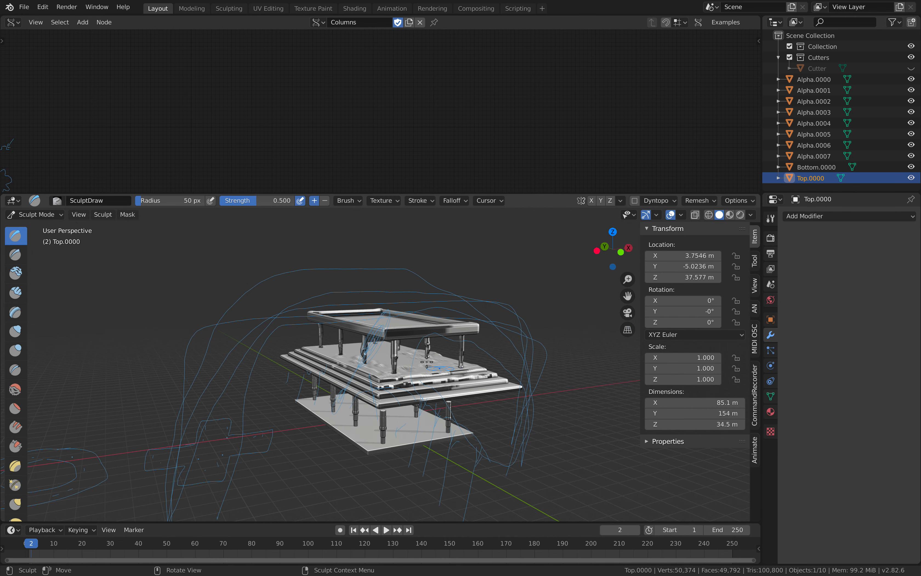
Step: Reopen the most recent saved temple file and discard the unsaved changes to the current scene
left_click(24, 7)
mouse_move(61, 42)
left_click(160, 45)
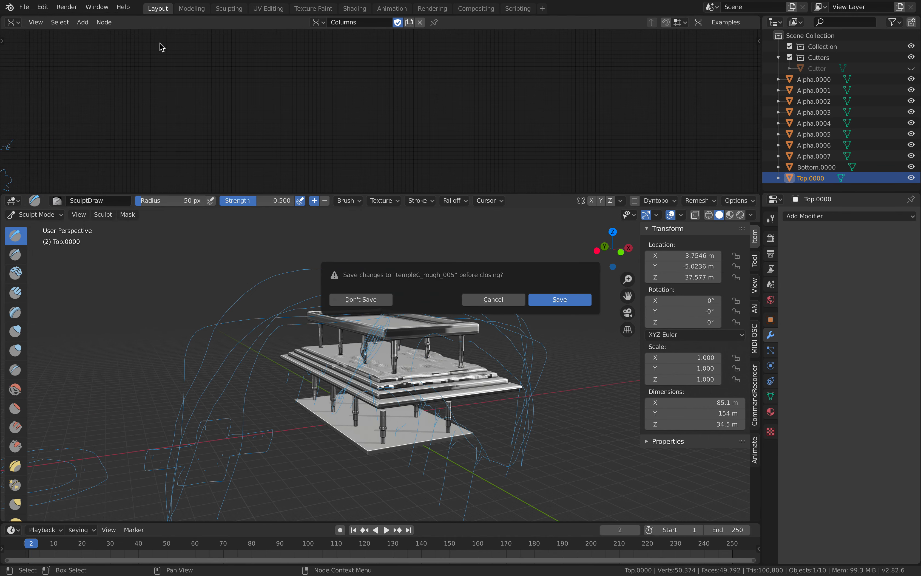
left_click(383, 300)
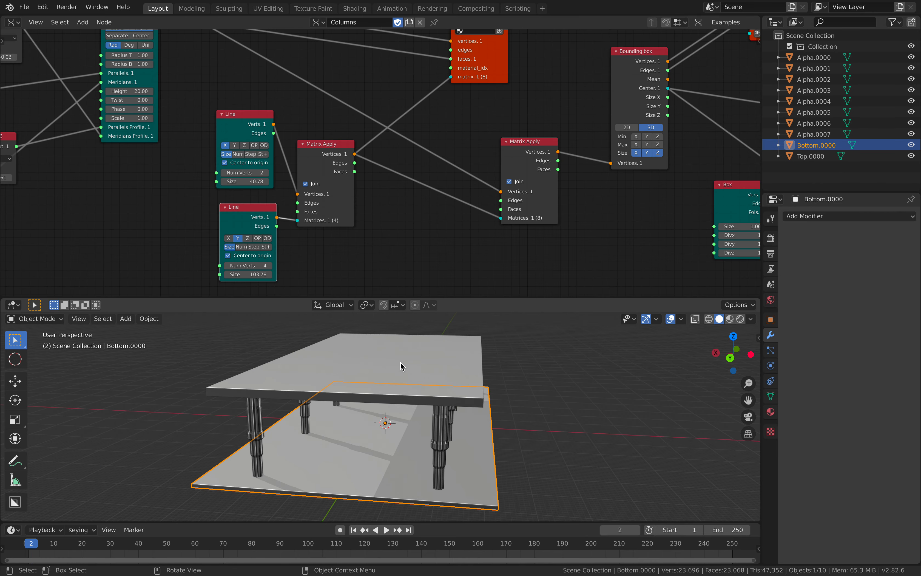
Step: Save the reopened temple scene to the Desktop as the next version, templeC_rough_006.blend
left_click(24, 7)
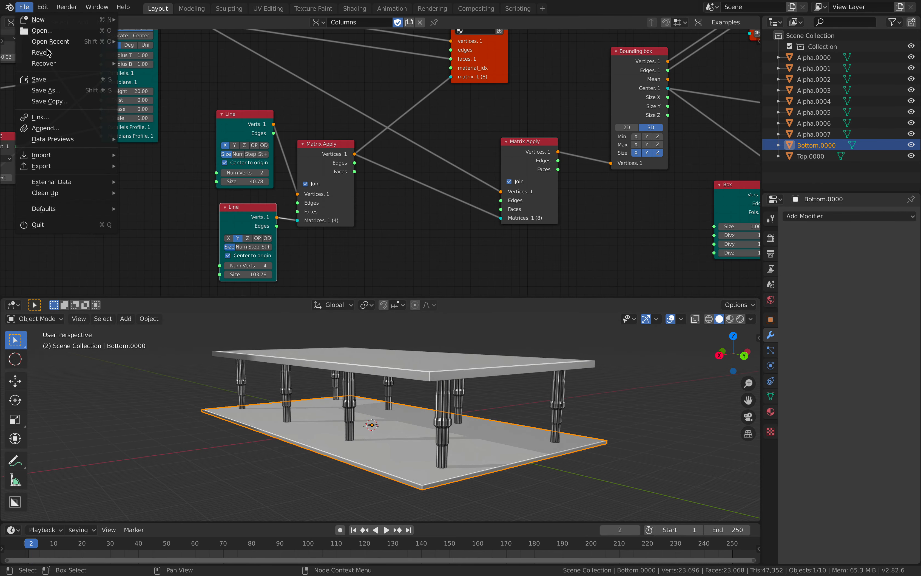
left_click(56, 92)
left_click(597, 495)
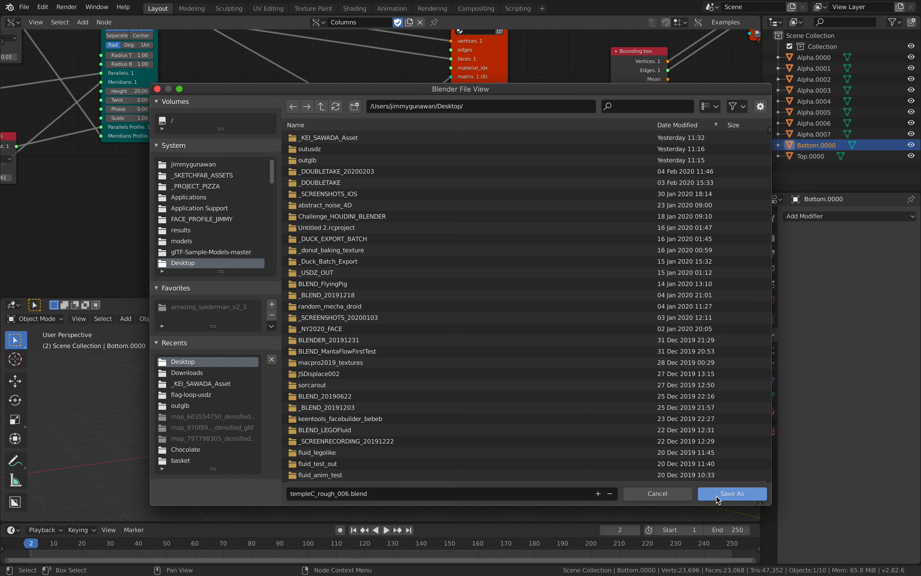
left_click(717, 496)
middle_click_drag(448, 369, 429, 363)
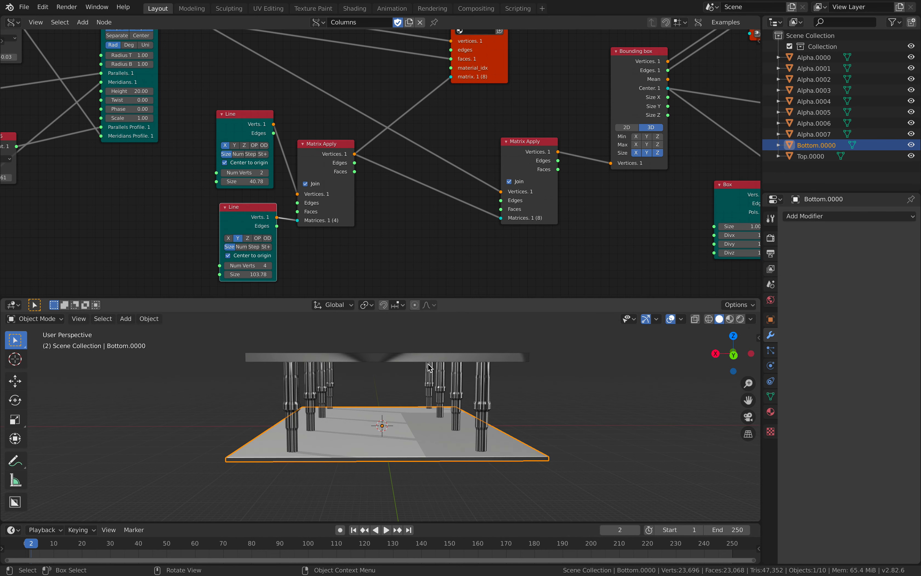